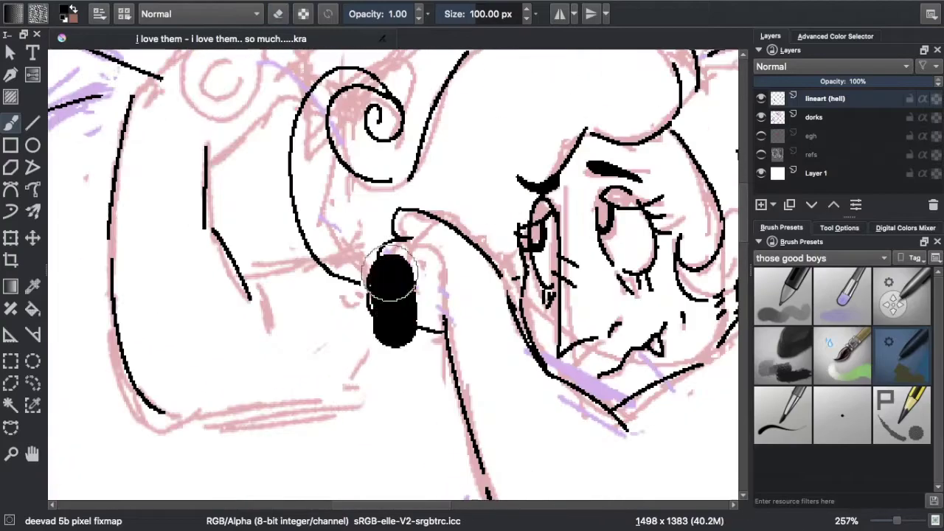
Step: Ink the fingers and palm outline of the woman's raised hand resting on the wolf's cheek
{"action": "left_click_drag", "start_coordinate": [382, 235], "coordinate": [372, 276]}
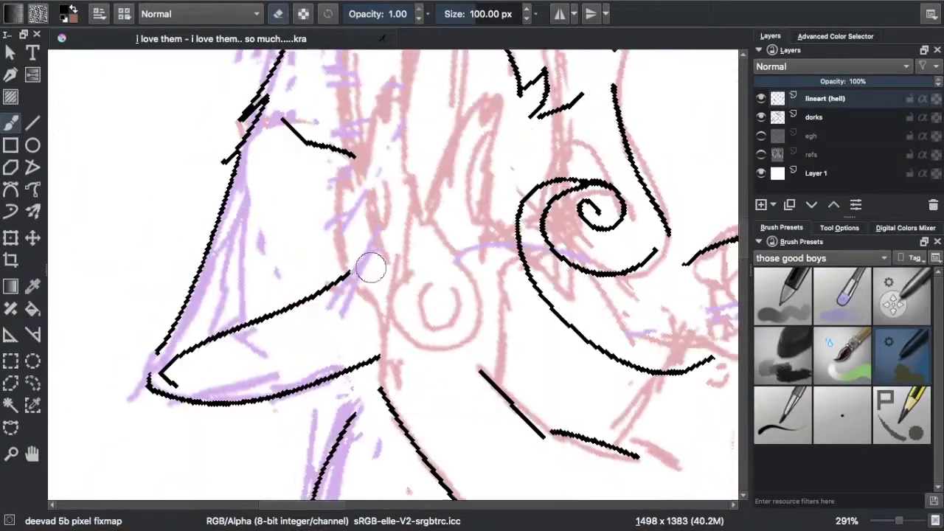
{"action": "mouse_move", "coordinate": [476, 216]}
{"action": "left_mouse_down"}
{"action": "mouse_move", "coordinate": [484, 316]}
{"action": "mouse_move", "coordinate": [334, 260]}
{"action": "left_mouse_up"}
{"action": "mouse_move", "coordinate": [439, 421]}
{"action": "left_mouse_down"}
{"action": "mouse_move", "coordinate": [277, 346]}
{"action": "mouse_move", "coordinate": [346, 343]}
{"action": "left_mouse_up"}
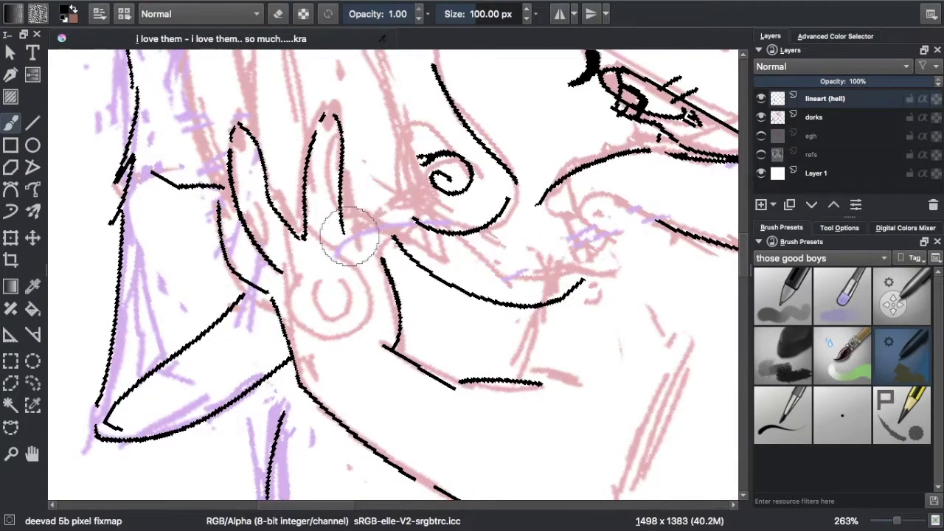
{"action": "scroll", "coordinate": [326, 211], "scroll_direction": "up", "scroll_amount": 3}
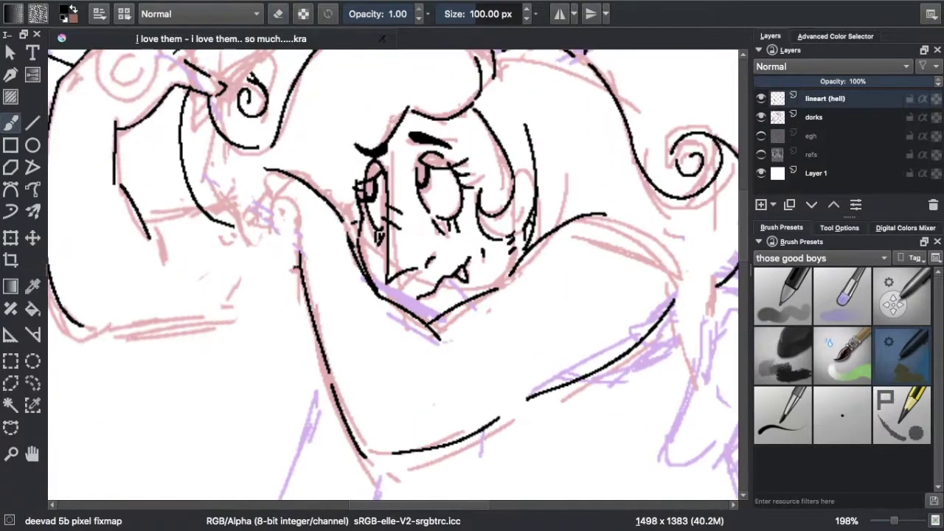
{"action": "scroll", "coordinate": [256, 283], "scroll_direction": "up", "scroll_amount": 5}
{"action": "left_click_drag", "start_coordinate": [355, 282], "coordinate": [332, 286]}
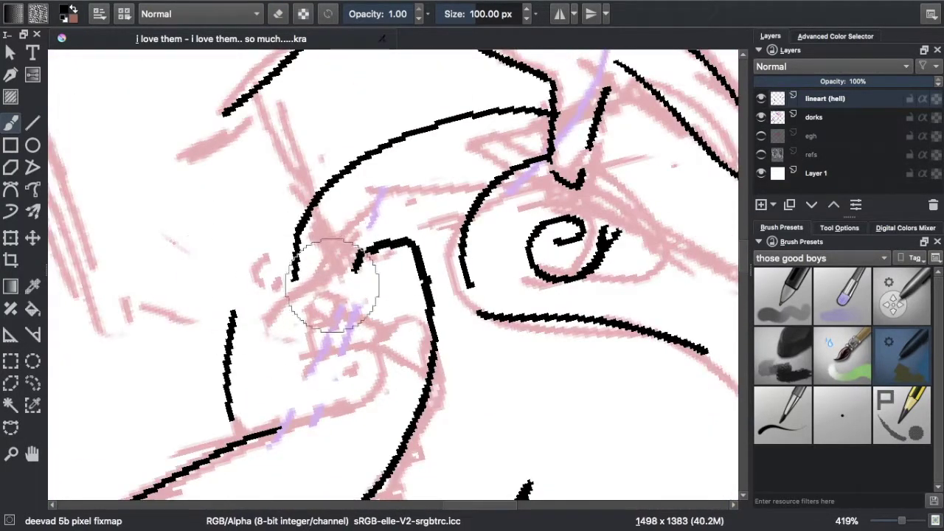
{"action": "key", "text": "ctrl+z"}
{"action": "key", "text": "ctrl+z"}
{"action": "key", "text": "ctrl+z"}
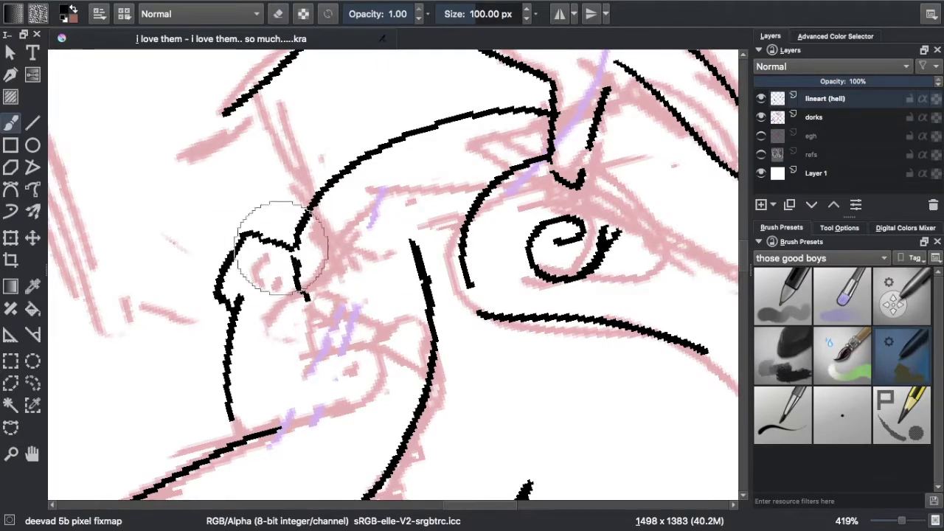
Step: Ink the fingers and palm of the woman's other hand beside her face, following the sketch
{"action": "key", "text": "5"}
{"action": "scroll", "coordinate": [263, 274], "scroll_direction": "down", "scroll_amount": 3}
{"action": "scroll", "coordinate": [151, 314], "scroll_direction": "up", "scroll_amount": 3}
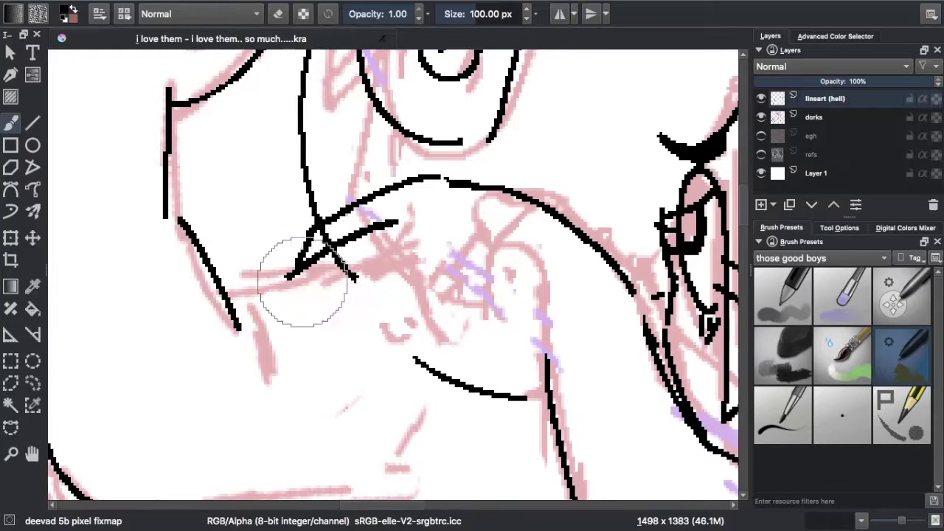
{"action": "left_click_drag", "start_coordinate": [382, 239], "coordinate": [418, 264]}
{"action": "left_click_drag", "start_coordinate": [384, 133], "coordinate": [361, 287]}
{"action": "left_click_drag", "start_coordinate": [413, 130], "coordinate": [475, 273]}
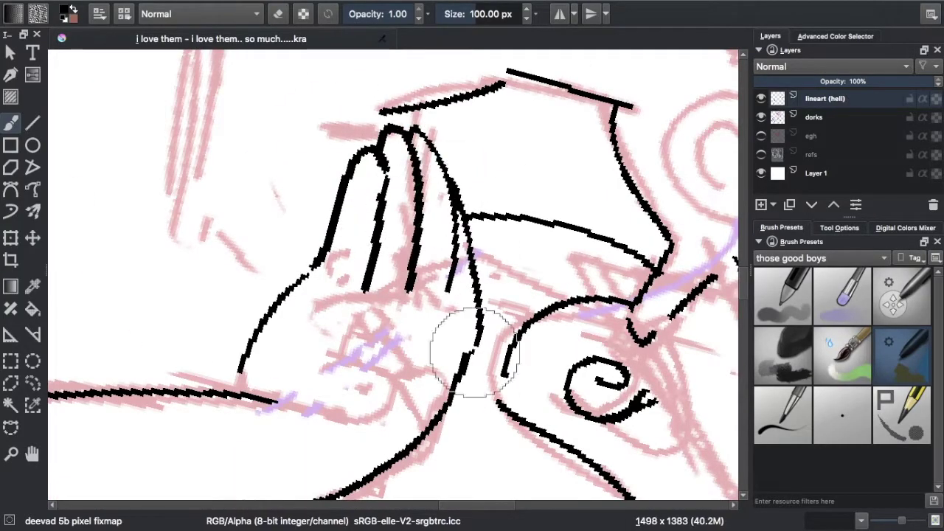
{"action": "key", "text": "ctrl+z"}
{"action": "left_click_drag", "start_coordinate": [406, 325], "coordinate": [295, 298]}
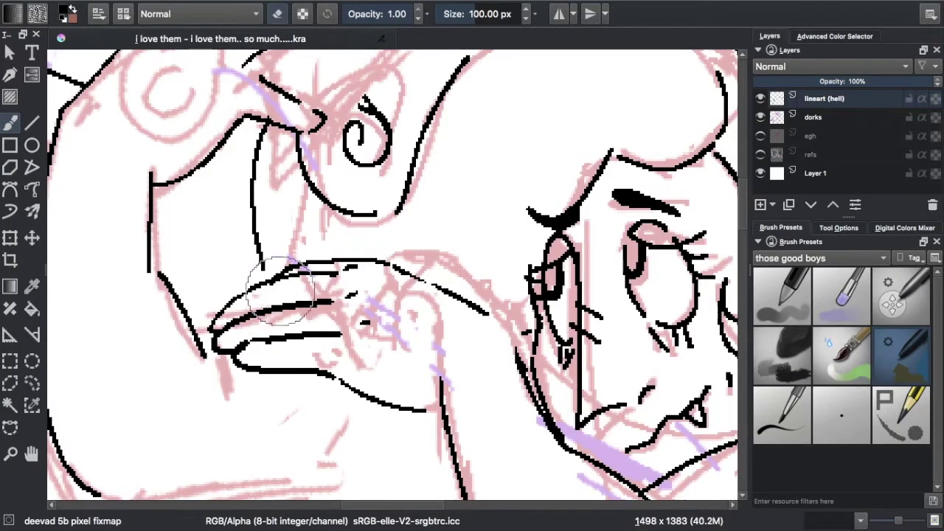
Step: Ink the lower edge of the woman's bent forearm and check the line art with the dorks sketch layer hidden and shown
{"action": "key", "text": "2"}
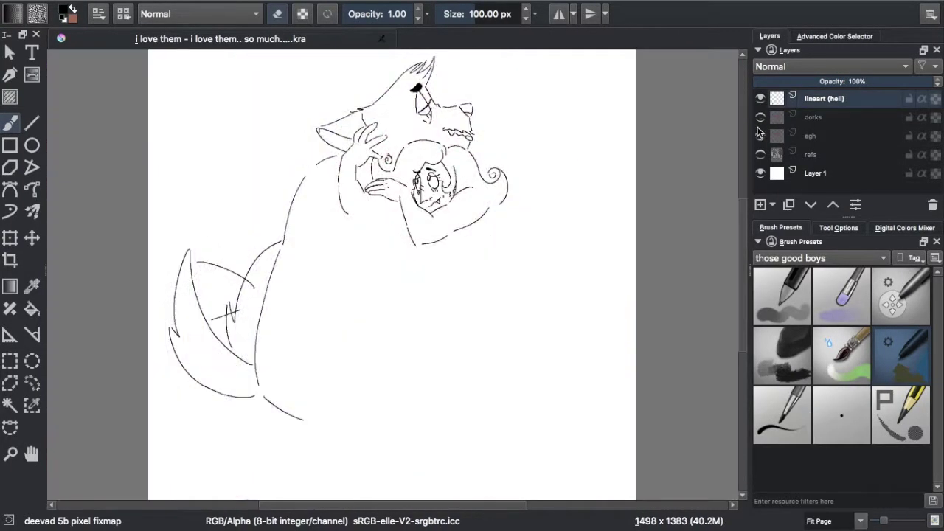
{"action": "scroll", "coordinate": [179, 69], "scroll_direction": "up", "scroll_amount": 5}
{"action": "left_click_drag", "start_coordinate": [303, 183], "coordinate": [415, 374]}
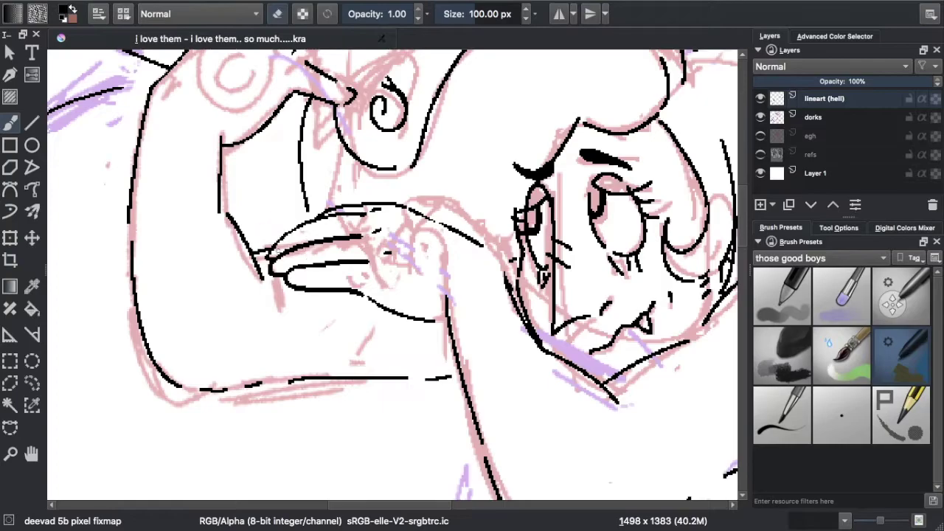
{"action": "key", "text": "2"}
{"action": "scroll", "coordinate": [426, 252], "scroll_direction": "up", "scroll_amount": 5}
{"action": "scroll", "coordinate": [458, 221], "scroll_direction": "up", "scroll_amount": 3}
{"action": "left_click", "coordinate": [760, 117]}
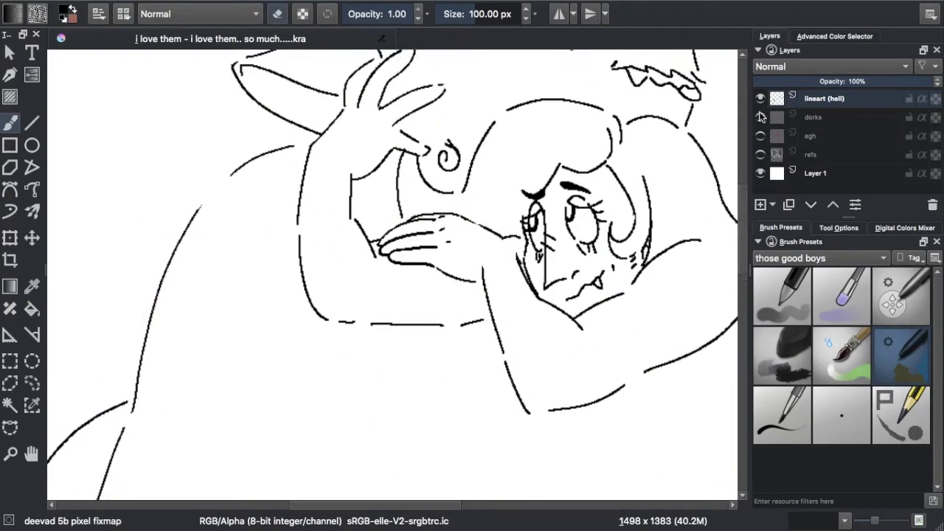
{"action": "left_click", "coordinate": [760, 117]}
Step: Ink the curved underside of the wolf's arm below the woman's arms, with a pointed fur tuft
{"action": "mouse_move", "coordinate": [442, 369]}
{"action": "left_mouse_down"}
{"action": "mouse_move", "coordinate": [332, 192]}
{"action": "mouse_move", "coordinate": [117, 311]}
{"action": "left_mouse_up"}
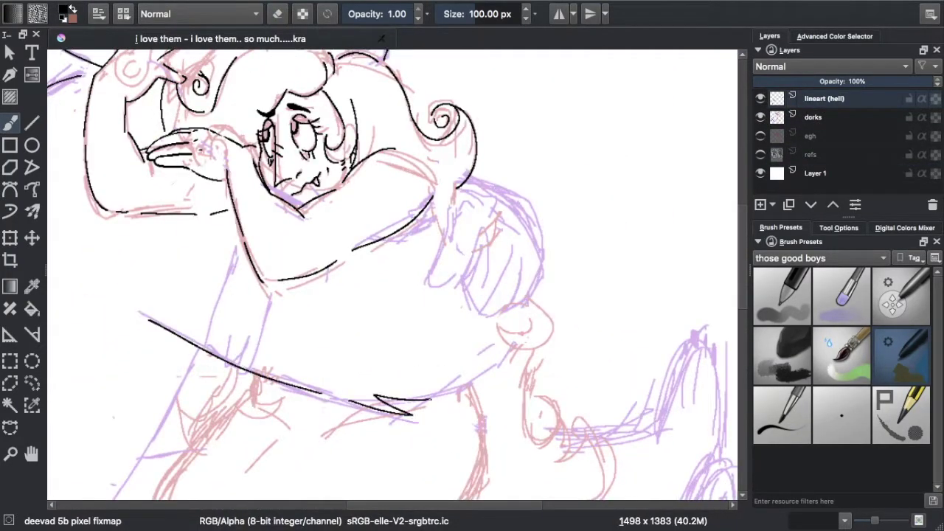
{"action": "left_click_drag", "start_coordinate": [389, 271], "coordinate": [401, 342]}
{"action": "key", "text": "2"}
Step: Reduce the brush size to 32 px and redraw the woman's mouth
{"action": "scroll", "coordinate": [309, 225], "scroll_direction": "up", "scroll_amount": 5}
{"action": "key", "text": "bracketleft"}
{"action": "key", "text": "bracketleft"}
{"action": "key", "text": "bracketleft"}
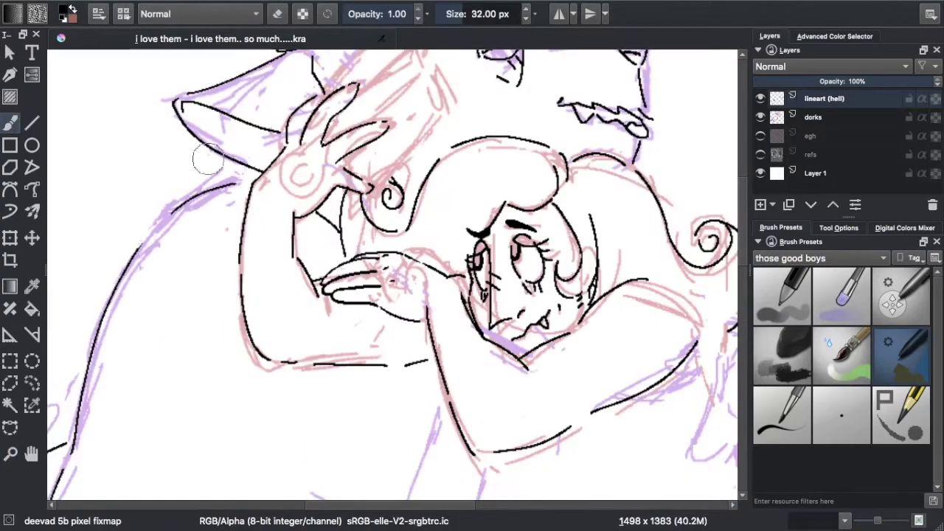
{"action": "scroll", "coordinate": [539, 355], "scroll_direction": "up", "scroll_amount": 2}
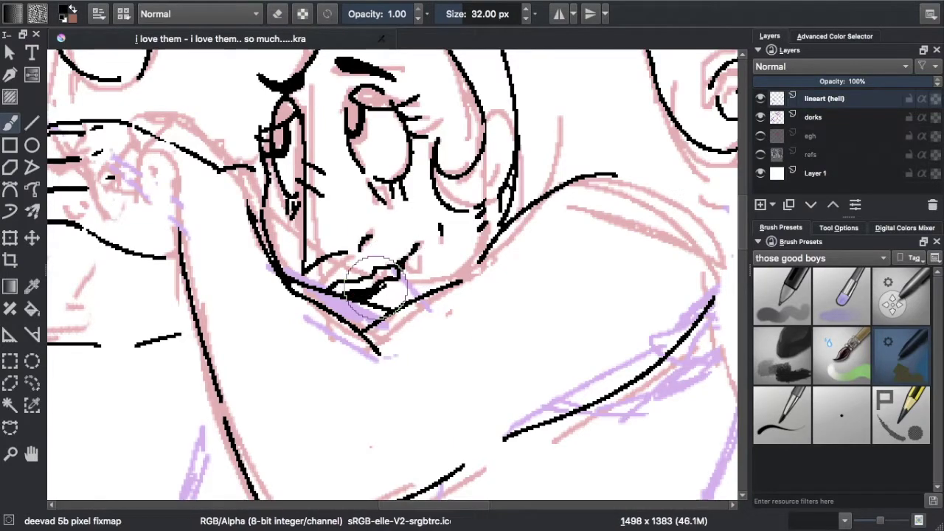
{"action": "key", "text": "2"}
{"action": "left_click", "coordinate": [759, 117]}
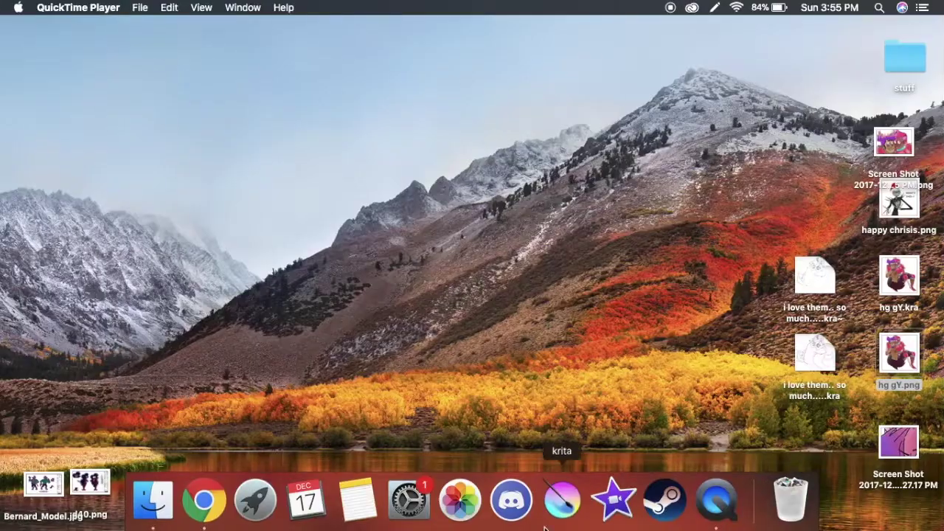
Step: Switch back to Krita and ink the finger lines of the wolf's hand behind the woman's shoulder
{"action": "left_click", "coordinate": [557, 509]}
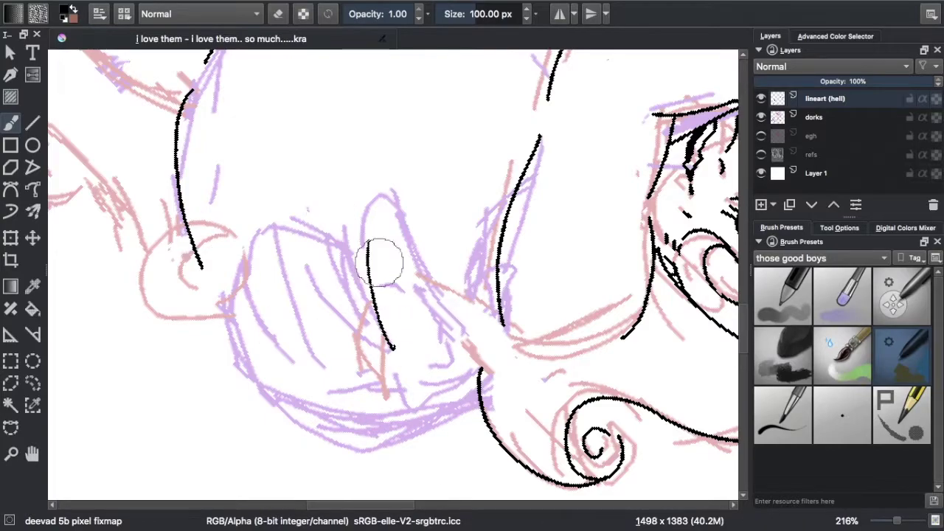
{"action": "key", "text": "ctrl+z"}
{"action": "left_click_drag", "start_coordinate": [398, 214], "coordinate": [454, 324]}
{"action": "left_click_drag", "start_coordinate": [295, 228], "coordinate": [336, 369]}
{"action": "mouse_move", "coordinate": [352, 221]}
{"action": "left_mouse_down"}
{"action": "mouse_move", "coordinate": [396, 347]}
{"action": "mouse_move", "coordinate": [387, 198]}
{"action": "left_mouse_up"}
{"action": "key", "text": "ctrl+z"}
{"action": "left_click_drag", "start_coordinate": [290, 210], "coordinate": [323, 369]}
{"action": "left_click_drag", "start_coordinate": [281, 222], "coordinate": [292, 378]}
{"action": "left_click_drag", "start_coordinate": [255, 241], "coordinate": [318, 421]}
{"action": "left_click_drag", "start_coordinate": [291, 207], "coordinate": [342, 242]}
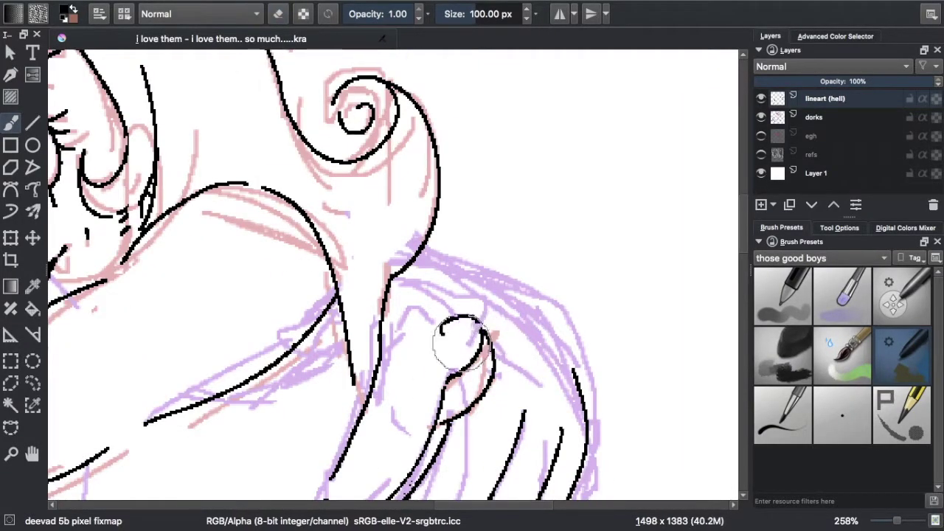
Step: Ink the back, fingertips and thumb of the wolf's hand around the hanging hair lock
{"action": "left_click_drag", "start_coordinate": [461, 343], "coordinate": [466, 339]}
{"action": "scroll", "coordinate": [313, 270], "scroll_direction": "down", "scroll_amount": 3}
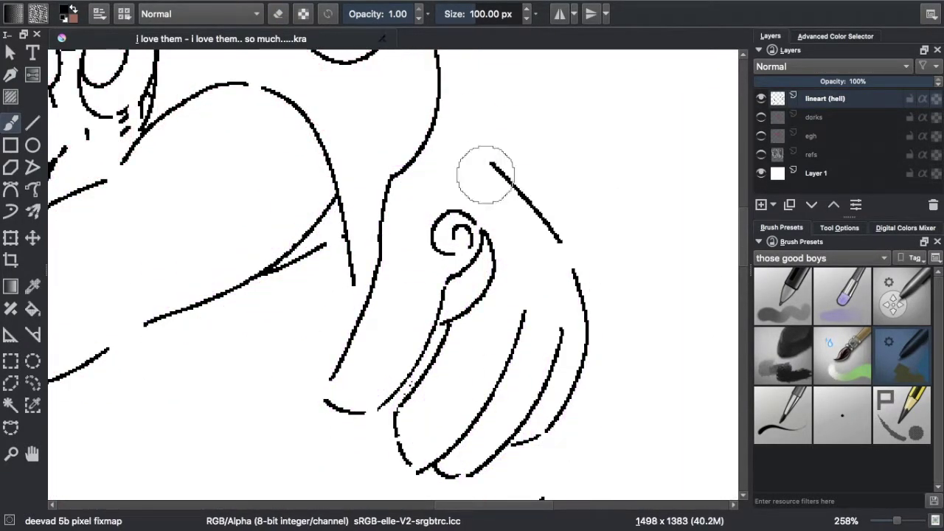
{"action": "left_click_drag", "start_coordinate": [365, 305], "coordinate": [410, 376]}
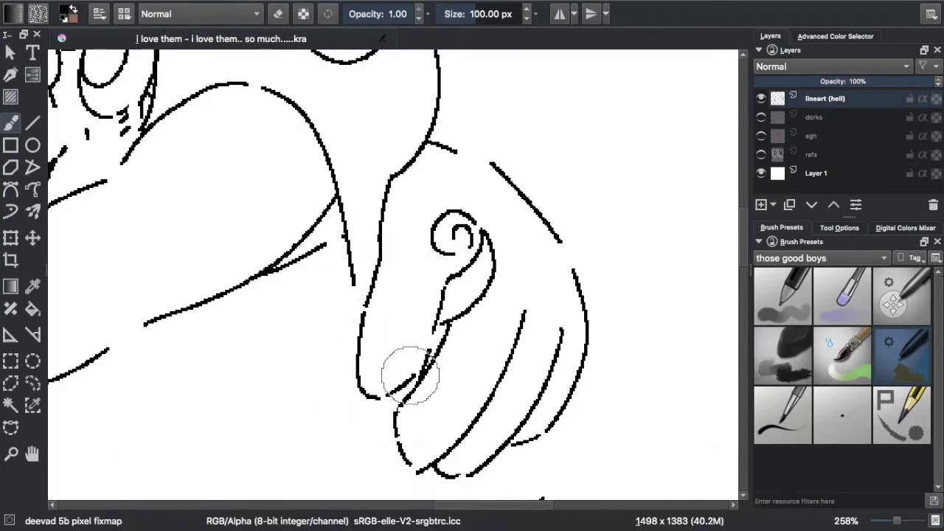
{"action": "left_click_drag", "start_coordinate": [326, 259], "coordinate": [263, 411]}
{"action": "key", "text": "5"}
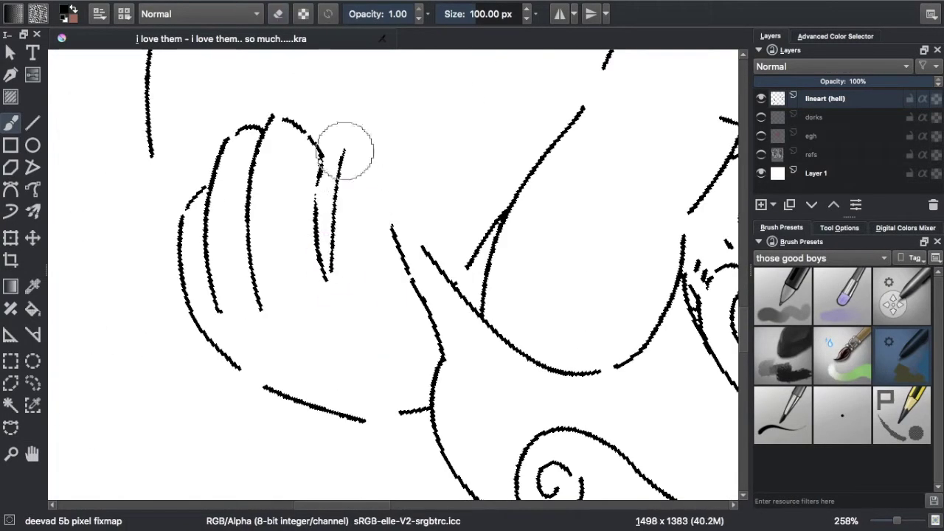
{"action": "mouse_move", "coordinate": [278, 72]}
{"action": "left_mouse_down"}
{"action": "mouse_move", "coordinate": [489, 160]}
{"action": "mouse_move", "coordinate": [472, 111]}
{"action": "left_mouse_up"}
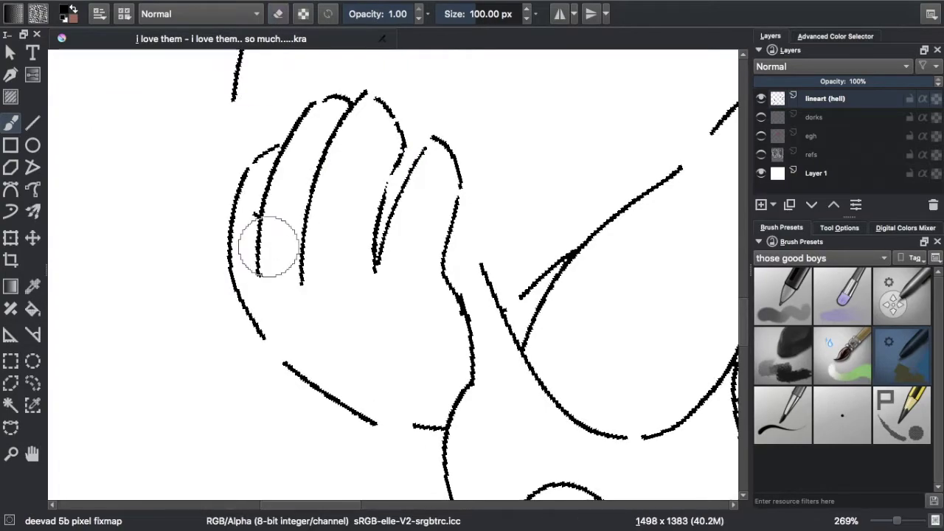
Step: Refine the thumb and inner finger lines of the wolf's hand
{"action": "key", "text": "ctrl+minus"}
{"action": "scroll", "coordinate": [342, 242], "scroll_direction": "up", "scroll_amount": 1}
{"action": "mouse_move", "coordinate": [421, 278]}
{"action": "left_mouse_down"}
{"action": "mouse_move", "coordinate": [353, 318]}
{"action": "mouse_move", "coordinate": [383, 358]}
{"action": "left_mouse_up"}
{"action": "key", "text": "ctrl+z"}
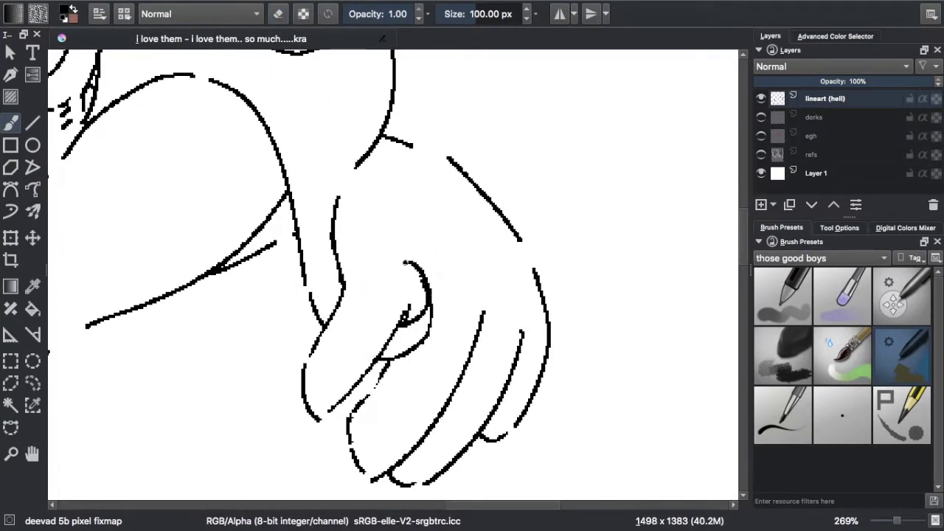
{"action": "key", "text": "ctrl+minus"}
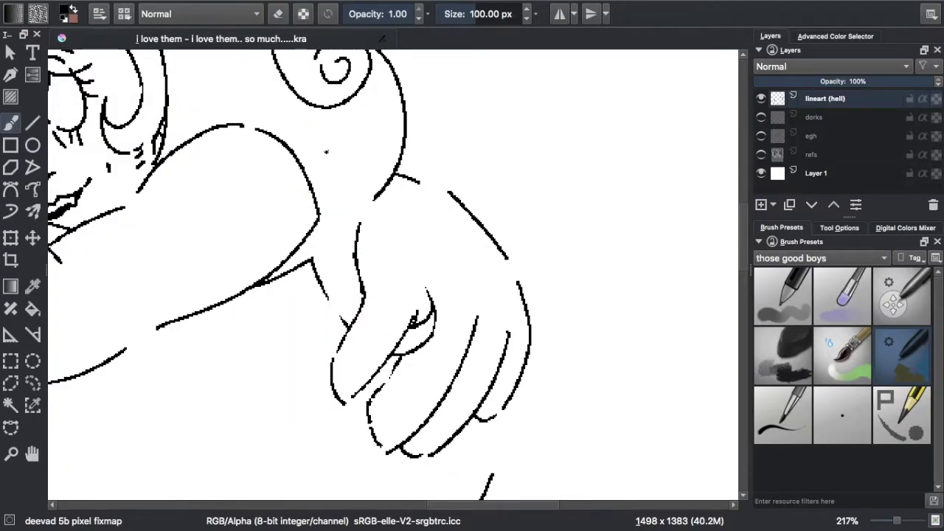
{"action": "key", "text": "2"}
{"action": "key", "text": "1"}
{"action": "key", "text": "3"}
{"action": "scroll", "coordinate": [340, 331], "scroll_direction": "up", "scroll_amount": 8}
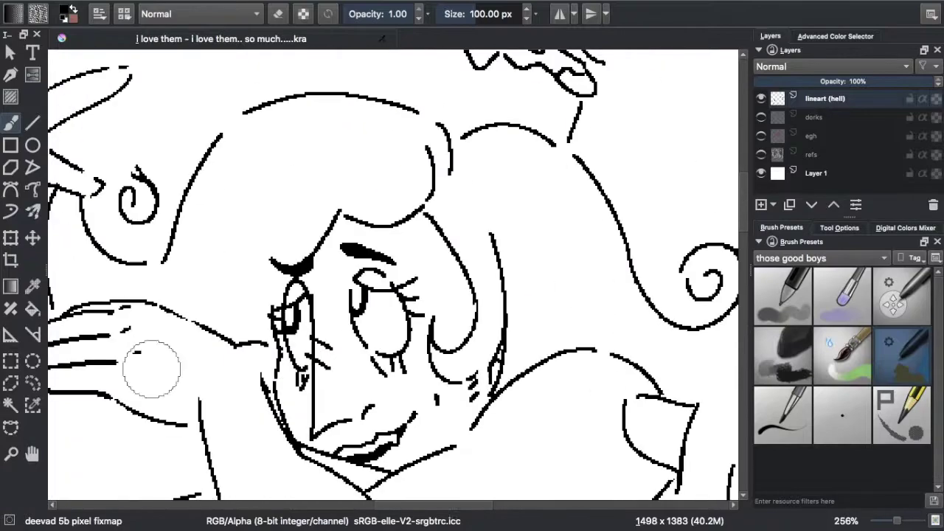
Step: Show the dorks sketch layer and ink the wolf's shirt edge and the dress's hip contour below his arm
{"action": "key", "text": "2"}
{"action": "left_click", "coordinate": [760, 116]}
{"action": "scroll", "coordinate": [369, 295], "scroll_direction": "up", "scroll_amount": 5}
{"action": "scroll", "coordinate": [368, 295], "scroll_direction": "down", "scroll_amount": 2}
{"action": "mouse_move", "coordinate": [374, 304]}
{"action": "left_mouse_down"}
{"action": "mouse_move", "coordinate": [404, 317]}
{"action": "mouse_move", "coordinate": [531, 280]}
{"action": "left_mouse_up"}
{"action": "left_click_drag", "start_coordinate": [362, 421], "coordinate": [527, 384]}
{"action": "left_click_drag", "start_coordinate": [554, 317], "coordinate": [680, 254]}
{"action": "left_click_drag", "start_coordinate": [483, 480], "coordinate": [576, 509]}
{"action": "key", "text": "e"}
{"action": "mouse_move", "coordinate": [376, 310]}
{"action": "left_mouse_down"}
{"action": "mouse_move", "coordinate": [452, 343]}
{"action": "mouse_move", "coordinate": [438, 439]}
{"action": "left_mouse_up"}
{"action": "left_click_drag", "start_coordinate": [520, 340], "coordinate": [516, 229]}
{"action": "scroll", "coordinate": [196, 379], "scroll_direction": "down", "scroll_amount": 2}
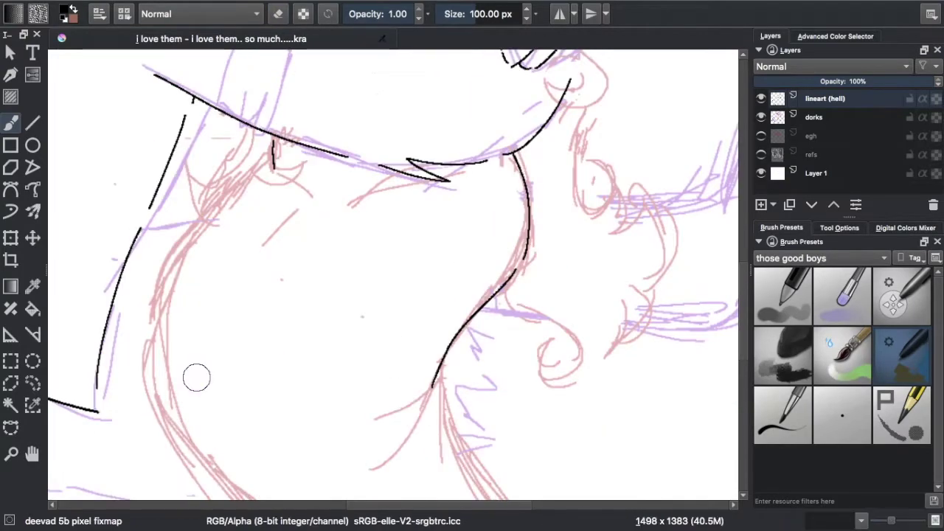
Step: Ink the long outer contour of the woman's dress facing the wolf's body, plus an inner fold line
{"action": "scroll", "coordinate": [290, 379], "scroll_direction": "up", "scroll_amount": 2}
{"action": "left_click_drag", "start_coordinate": [309, 229], "coordinate": [413, 280]}
{"action": "left_click_drag", "start_coordinate": [317, 325], "coordinate": [428, 346]}
{"action": "left_click_drag", "start_coordinate": [354, 369], "coordinate": [487, 398]}
{"action": "key", "text": "e"}
{"action": "left_click_drag", "start_coordinate": [368, 354], "coordinate": [493, 413]}
{"action": "left_click_drag", "start_coordinate": [317, 229], "coordinate": [442, 346]}
{"action": "key", "text": "e"}
{"action": "left_click_drag", "start_coordinate": [298, 230], "coordinate": [329, 479]}
{"action": "left_click_drag", "start_coordinate": [347, 401], "coordinate": [383, 464]}
{"action": "scroll", "coordinate": [384, 464], "scroll_direction": "down", "scroll_amount": 2}
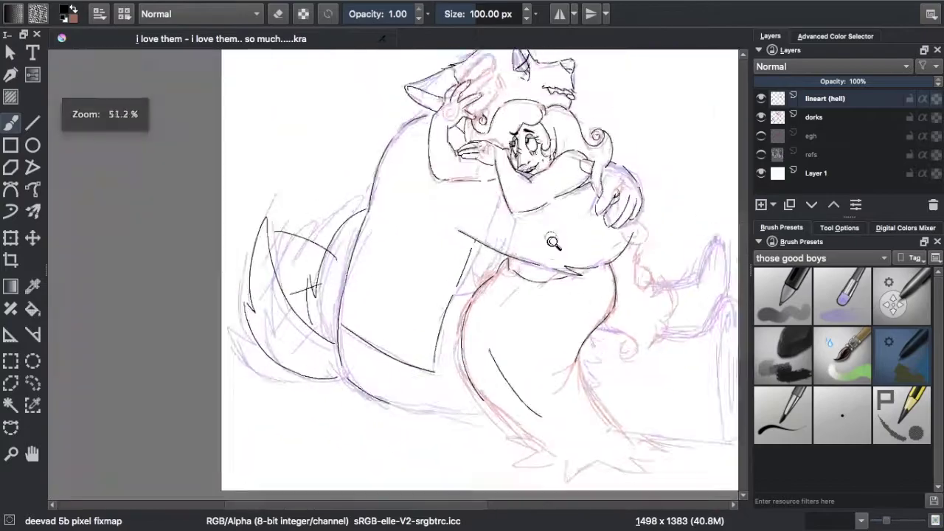
Step: Ink the dress's lower sides and curled hem, and the base line of the wolf's body
{"action": "scroll", "coordinate": [363, 217], "scroll_direction": "up", "scroll_amount": 2}
{"action": "scroll", "coordinate": [329, 314], "scroll_direction": "down", "scroll_amount": 3}
{"action": "left_click_drag", "start_coordinate": [368, 319], "coordinate": [485, 416]}
{"action": "left_click_drag", "start_coordinate": [640, 376], "coordinate": [502, 306]}
{"action": "scroll", "coordinate": [366, 367], "scroll_direction": "down", "scroll_amount": 2}
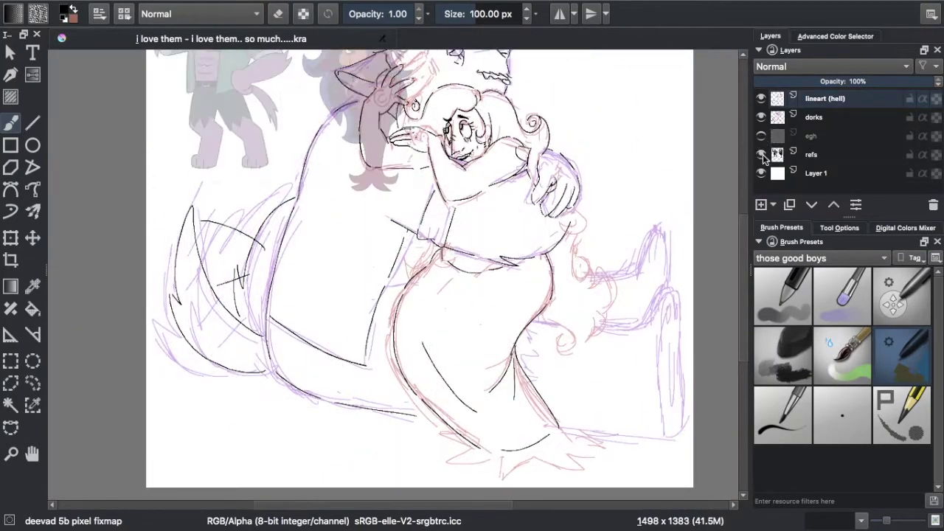
{"action": "scroll", "coordinate": [190, 254], "scroll_direction": "up", "scroll_amount": 2}
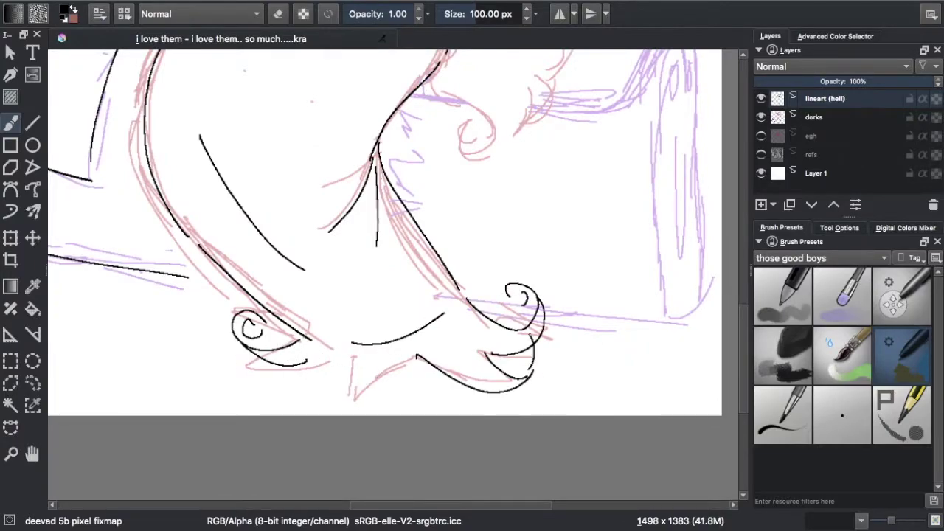
Step: Complete the hem curls and dress folds, comparing the line art with the dorks sketch layer hidden and shown
{"action": "scroll", "coordinate": [404, 359], "scroll_direction": "down", "scroll_amount": 2}
{"action": "left_click", "coordinate": [760, 117]}
{"action": "scroll", "coordinate": [512, 245], "scroll_direction": "up", "scroll_amount": 2}
{"action": "scroll", "coordinate": [513, 245], "scroll_direction": "up", "scroll_amount": 2}
{"action": "scroll", "coordinate": [512, 244], "scroll_direction": "down", "scroll_amount": 2}
{"action": "left_click", "coordinate": [760, 116]}
{"action": "left_click", "coordinate": [760, 117]}
{"action": "left_click", "coordinate": [760, 117]}
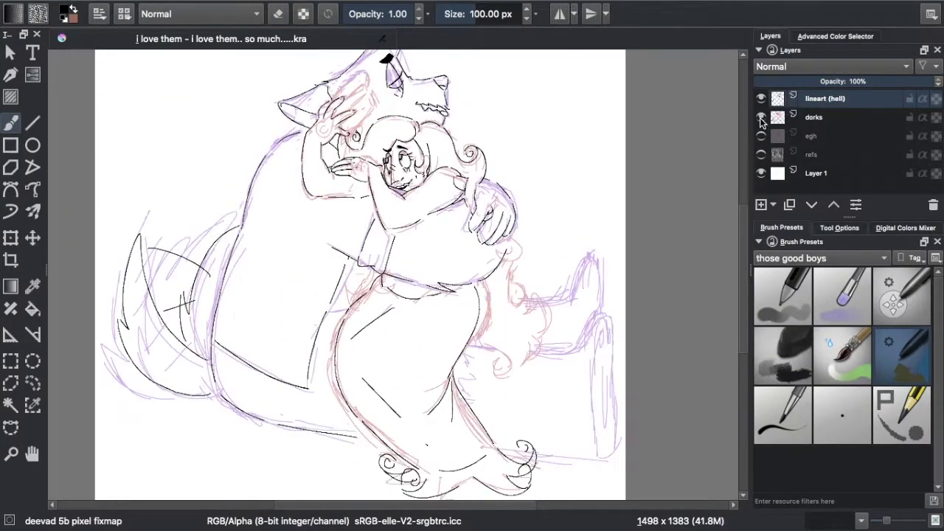
Step: With a 32 px brush, ink the curls and pointed tufts between the dress and the wolf's feet
{"action": "scroll", "coordinate": [412, 179], "scroll_direction": "up", "scroll_amount": 3}
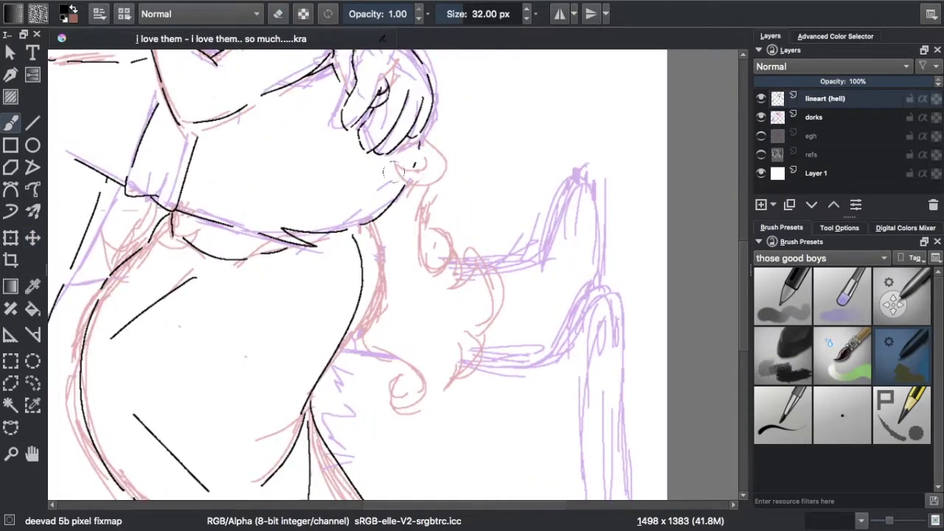
{"action": "left_click_drag", "start_coordinate": [446, 158], "coordinate": [417, 144]}
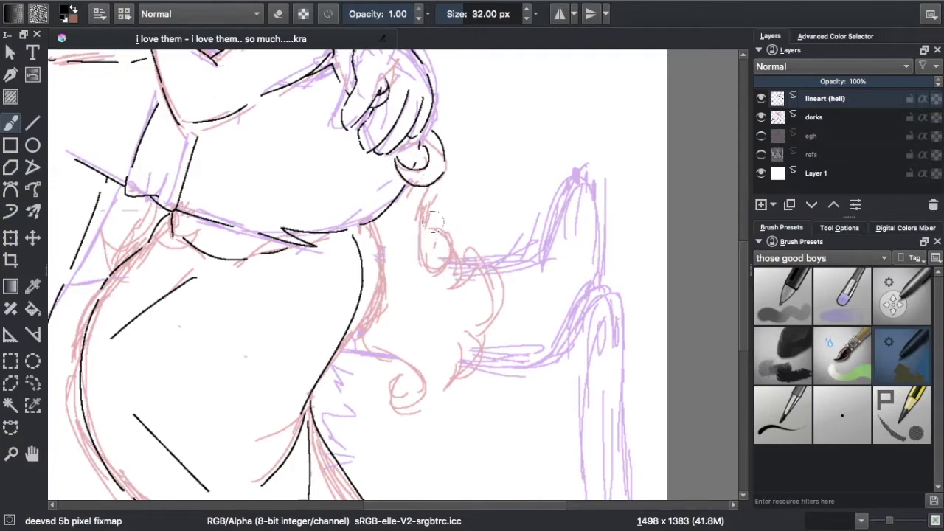
{"action": "left_click_drag", "start_coordinate": [402, 390], "coordinate": [461, 343]}
{"action": "left_click_drag", "start_coordinate": [472, 250], "coordinate": [483, 317]}
{"action": "left_click_drag", "start_coordinate": [483, 325], "coordinate": [464, 398]}
{"action": "scroll", "coordinate": [261, 78], "scroll_direction": "down", "scroll_amount": 3}
{"action": "scroll", "coordinate": [262, 79], "scroll_direction": "up", "scroll_amount": 3}
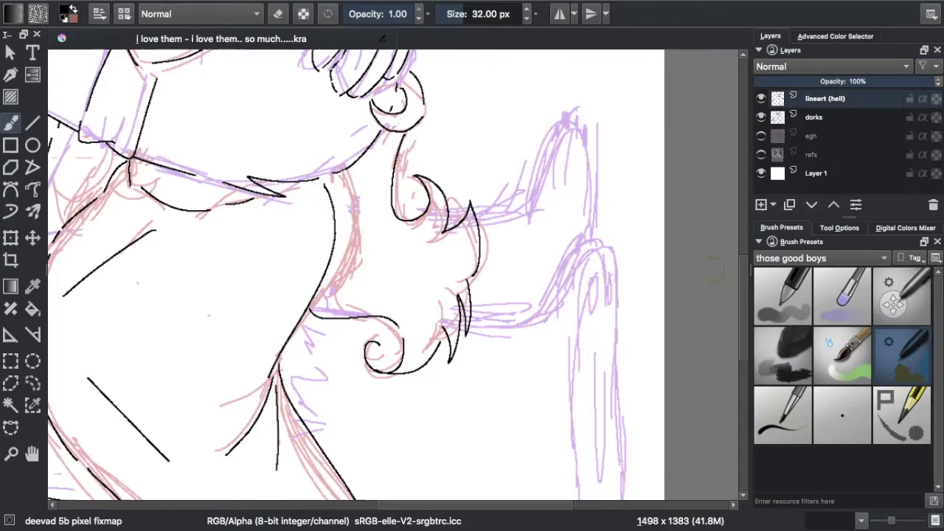
Step: Ink the wolf's lower leg and the long outline of his upright foot
{"action": "scroll", "coordinate": [424, 156], "scroll_direction": "down", "scroll_amount": 3}
{"action": "left_click_drag", "start_coordinate": [388, 398], "coordinate": [523, 413]}
{"action": "left_click_drag", "start_coordinate": [542, 416], "coordinate": [603, 422]}
{"action": "left_click_drag", "start_coordinate": [616, 275], "coordinate": [583, 395]}
{"action": "mouse_move", "coordinate": [472, 191]}
{"action": "left_mouse_down"}
{"action": "mouse_move", "coordinate": [594, 117]}
{"action": "mouse_move", "coordinate": [599, 174]}
{"action": "left_mouse_up"}
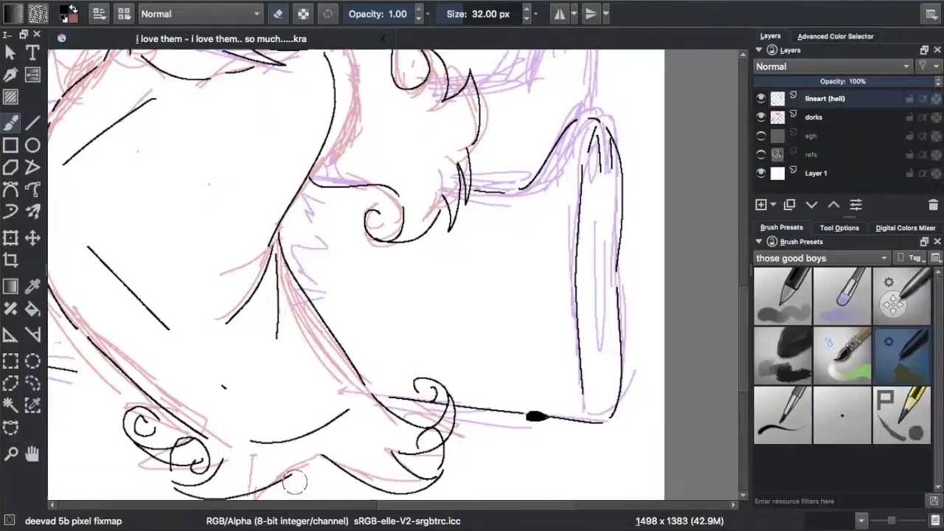
Step: Fill in the dark toe marks and ink the pad shapes on the sole of the wolf's foot
{"action": "scroll", "coordinate": [579, 216], "scroll_direction": "up", "scroll_amount": 2}
{"action": "left_click_drag", "start_coordinate": [565, 122], "coordinate": [560, 167]}
{"action": "left_click_drag", "start_coordinate": [579, 114], "coordinate": [578, 155]}
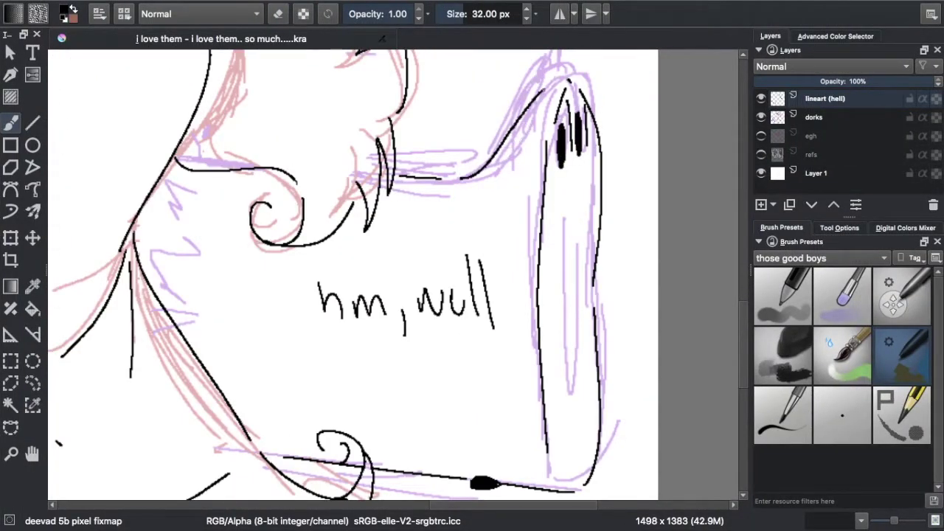
{"action": "left_click_drag", "start_coordinate": [580, 454], "coordinate": [568, 258]}
{"action": "scroll", "coordinate": [565, 285], "scroll_direction": "down", "scroll_amount": 2}
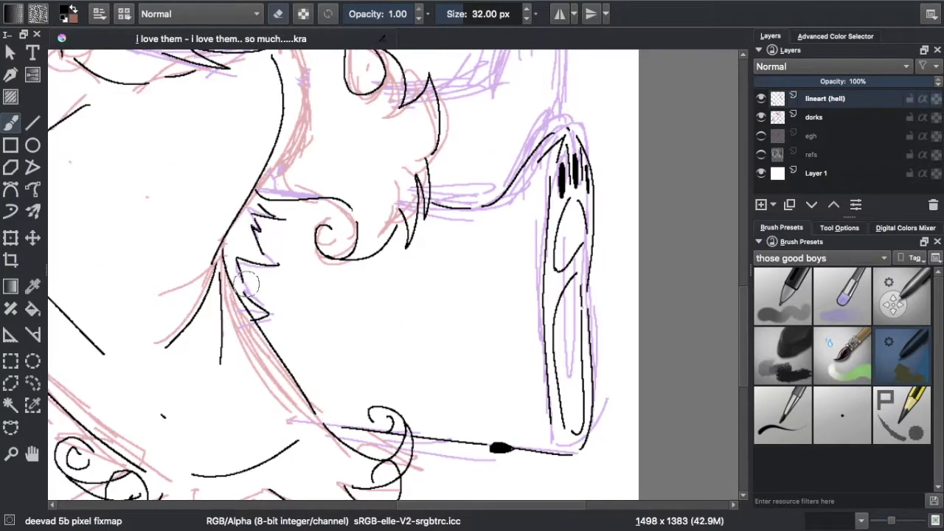
Step: Ink the pointed outline and toe lines of the wolf's second foot and hide the dorks sketch layer
{"action": "scroll", "coordinate": [744, 296], "scroll_direction": "up", "scroll_amount": 3}
{"action": "left_click", "coordinate": [761, 204]}
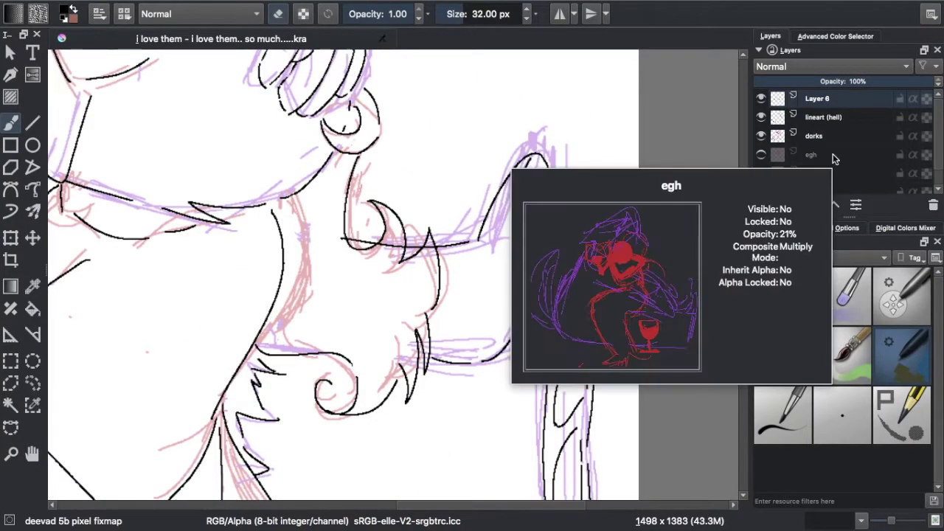
{"action": "key", "text": "ctrl+z"}
{"action": "key", "text": "ctrl+z"}
{"action": "key", "text": "ctrl+z"}
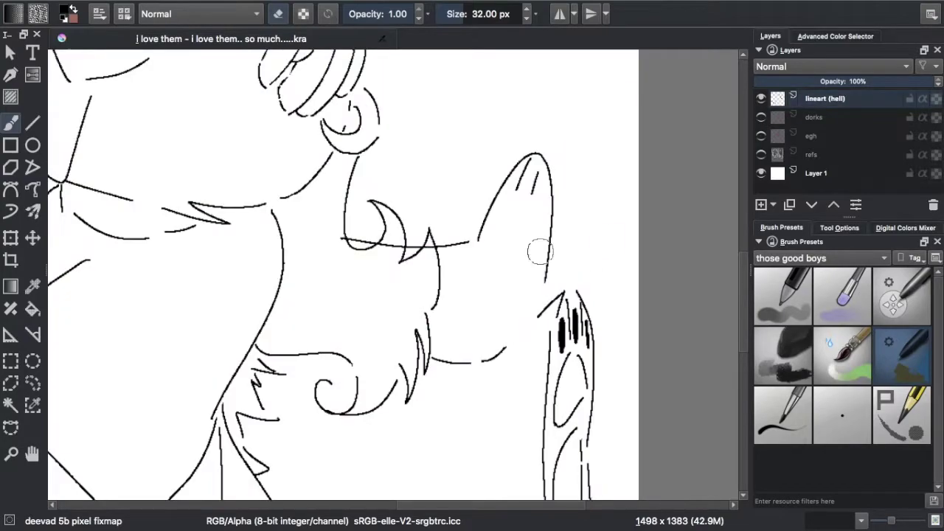
{"action": "key", "text": "2"}
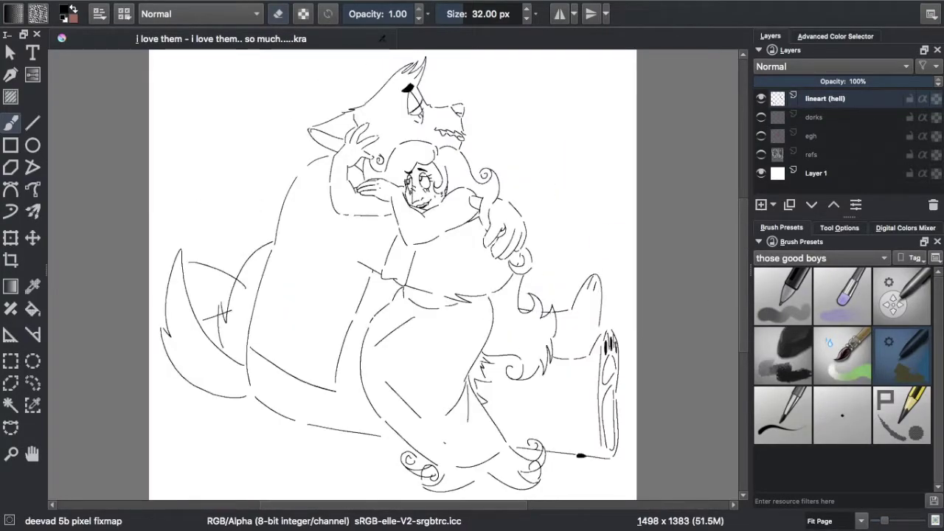
Step: Ink the straight-edged box shapes across the wolf's head behind the woman's raised hand
{"action": "key", "text": "Insert"}
{"action": "mouse_move", "coordinate": [530, 391]}
{"action": "left_mouse_down"}
{"action": "mouse_move", "coordinate": [297, 208]}
{"action": "mouse_move", "coordinate": [295, 181]}
{"action": "left_mouse_up"}
{"action": "left_click_drag", "start_coordinate": [323, 260], "coordinate": [327, 167]}
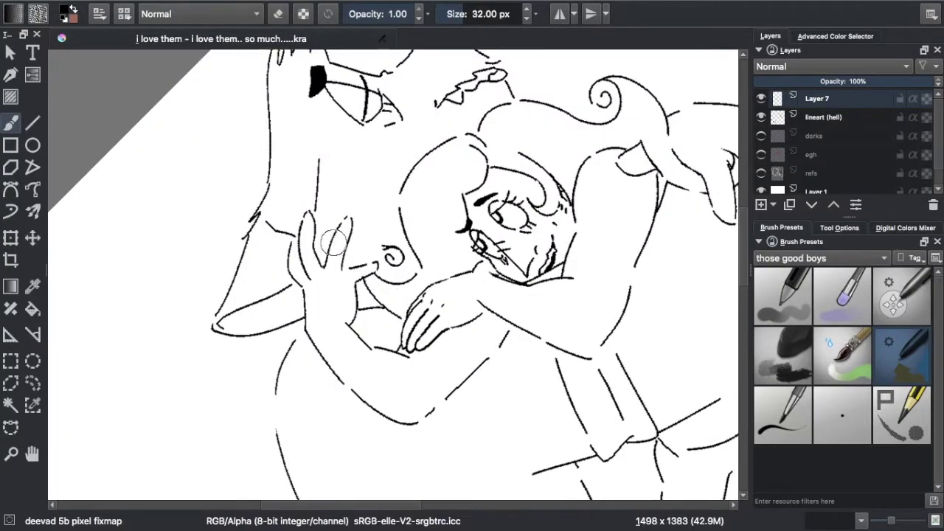
{"action": "key", "text": "5"}
Step: Show the refs layer and ink a black claw at the tip of the wolf's upright foot
{"action": "key", "text": "Page_Down"}
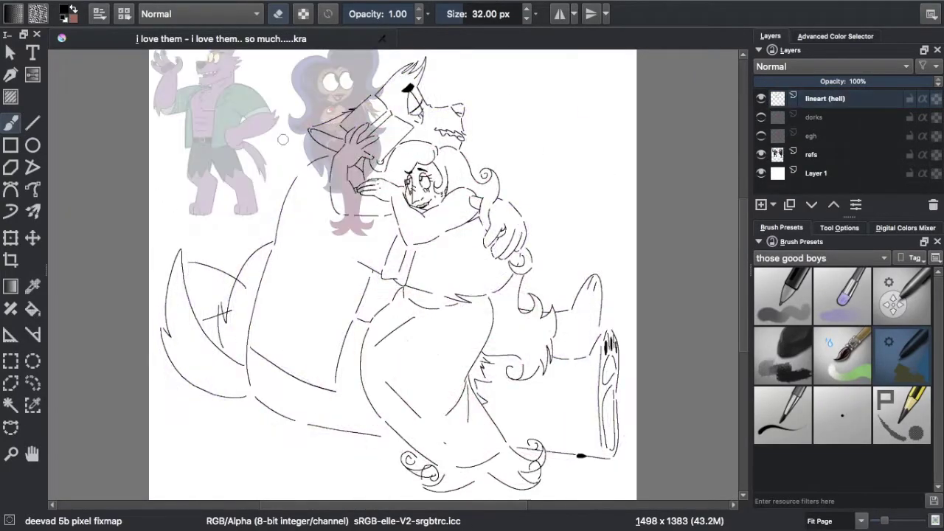
{"action": "scroll", "coordinate": [263, 188], "scroll_direction": "up", "scroll_amount": 5}
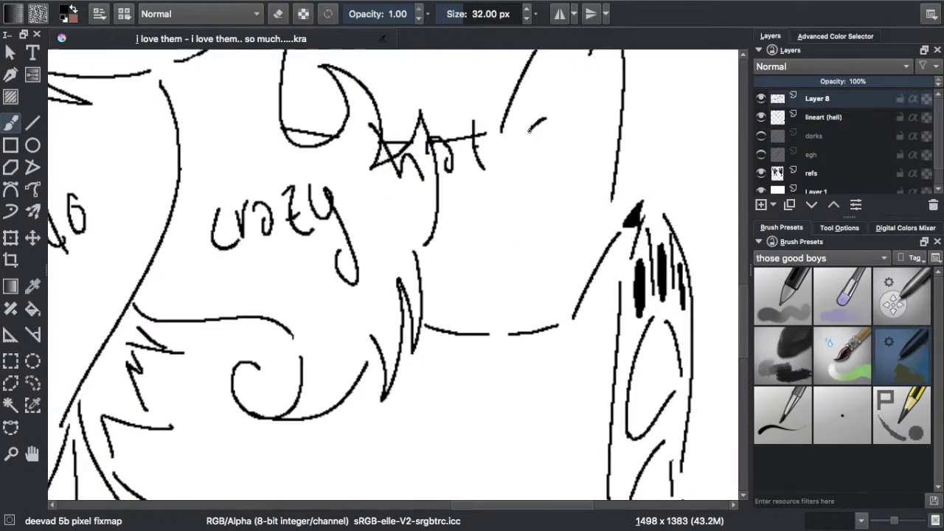
{"action": "left_click", "coordinate": [823, 116]}
{"action": "left_click_drag", "start_coordinate": [201, 214], "coordinate": [263, 258]}
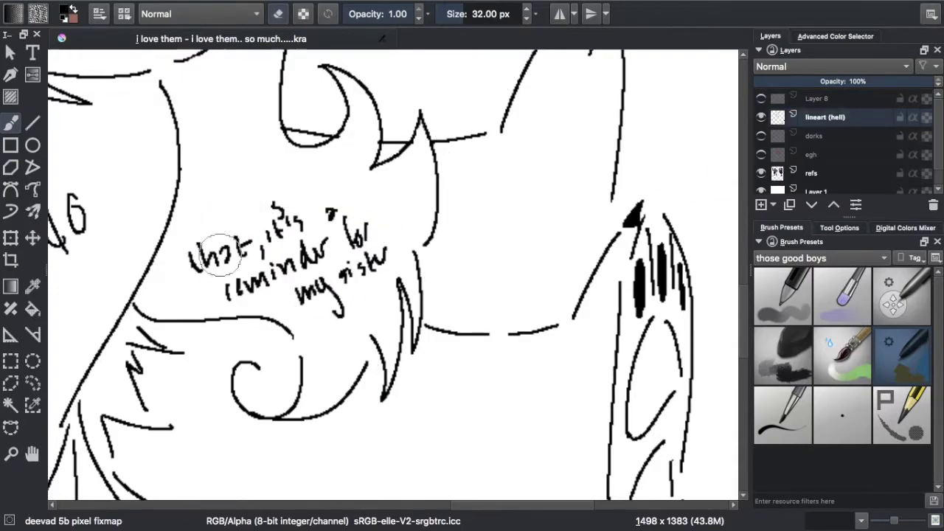
{"action": "key", "text": "ctrl+z"}
{"action": "key", "text": "ctrl+z"}
{"action": "key", "text": "ctrl+z"}
{"action": "key", "text": "ctrl+z"}
{"action": "key", "text": "ctrl+z"}
{"action": "key", "text": "ctrl+z"}
Step: Ink filled black claws on both of the wolf's feet and on his hand behind the woman's shoulder
{"action": "scroll", "coordinate": [612, 184], "scroll_direction": "up", "scroll_amount": 3}
{"action": "scroll", "coordinate": [656, 209], "scroll_direction": "down", "scroll_amount": 3}
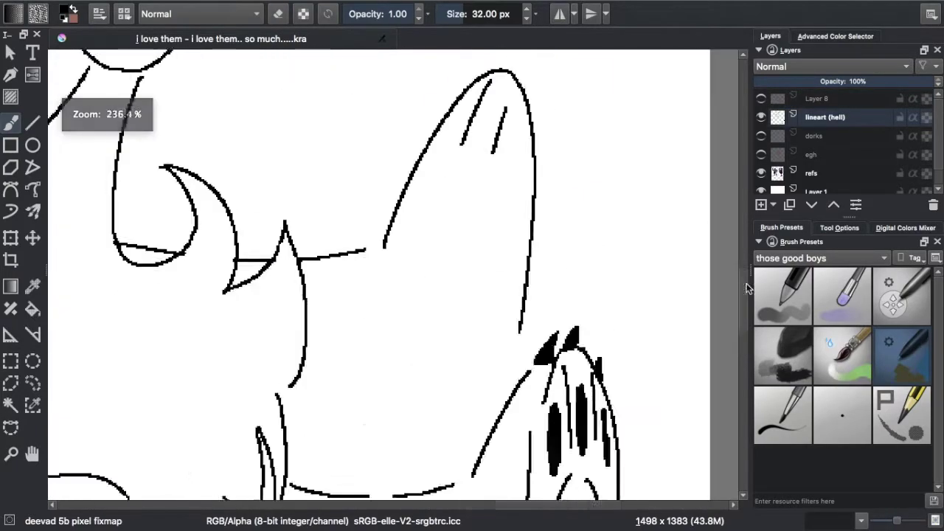
{"action": "scroll", "coordinate": [485, 178], "scroll_direction": "up", "scroll_amount": 3}
{"action": "scroll", "coordinate": [472, 213], "scroll_direction": "down", "scroll_amount": 3}
{"action": "scroll", "coordinate": [277, 201], "scroll_direction": "up", "scroll_amount": 3}
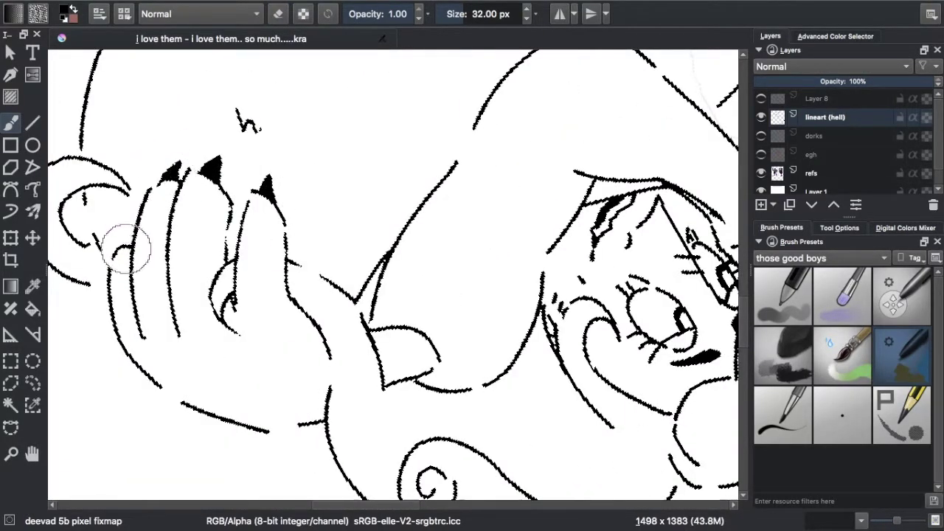
{"action": "left_click_drag", "start_coordinate": [168, 171], "coordinate": [505, 443]}
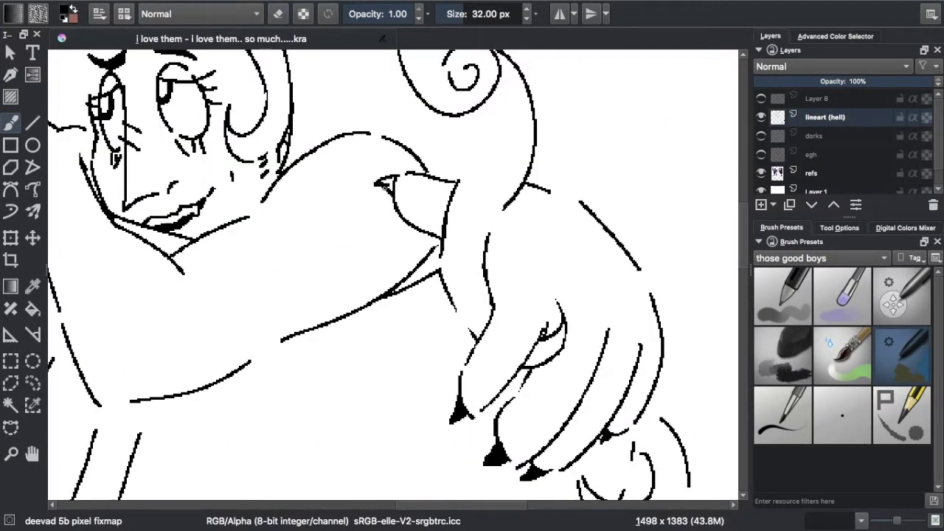
Step: Move the refs layer above the lineart (hell) layer and show it opaque in Normal mode
{"action": "key", "text": "2"}
{"action": "left_click", "coordinate": [761, 172]}
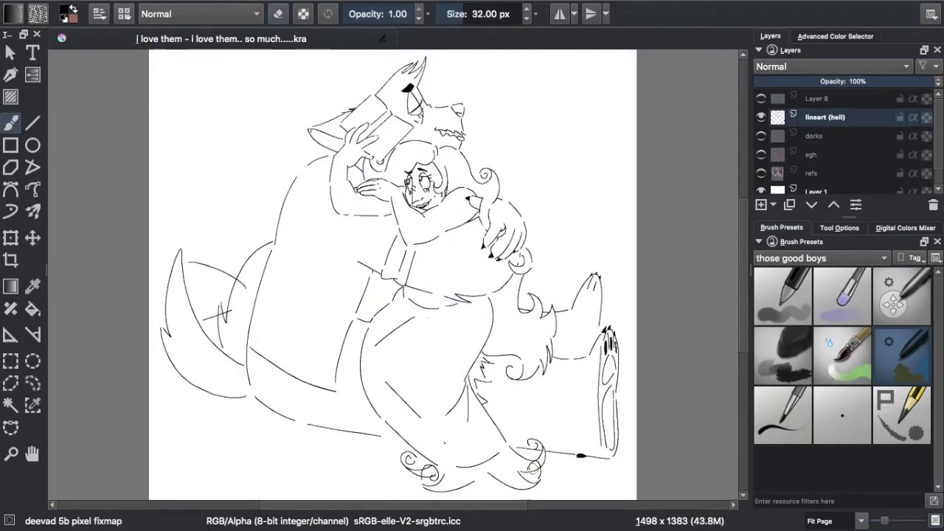
{"action": "left_click", "coordinate": [761, 172]}
{"action": "left_click_drag", "start_coordinate": [811, 173], "coordinate": [811, 110]}
{"action": "left_click", "coordinate": [829, 66]}
{"action": "key", "text": "Escape"}
{"action": "key", "text": "1"}
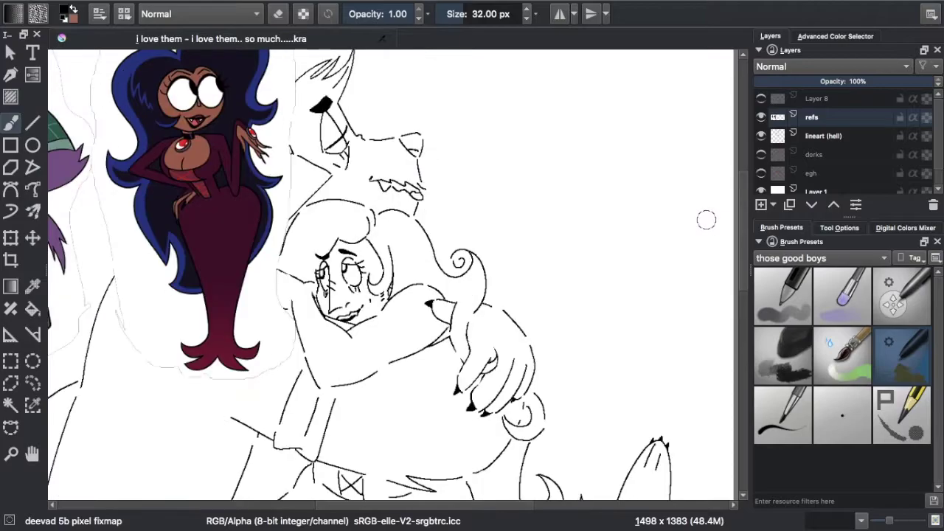
Step: Hide the refs layer and ink a round gem on the back of the woman's resting hand
{"action": "left_click", "coordinate": [761, 117]}
{"action": "left_click", "coordinate": [823, 136]}
{"action": "scroll", "coordinate": [257, 290], "scroll_direction": "up", "scroll_amount": 5}
{"action": "mouse_move", "coordinate": [247, 304]}
{"action": "left_mouse_down"}
{"action": "mouse_move", "coordinate": [225, 343]}
{"action": "mouse_move", "coordinate": [258, 308]}
{"action": "mouse_move", "coordinate": [274, 334]}
{"action": "left_mouse_up"}
{"action": "key", "text": "ctrl+z"}
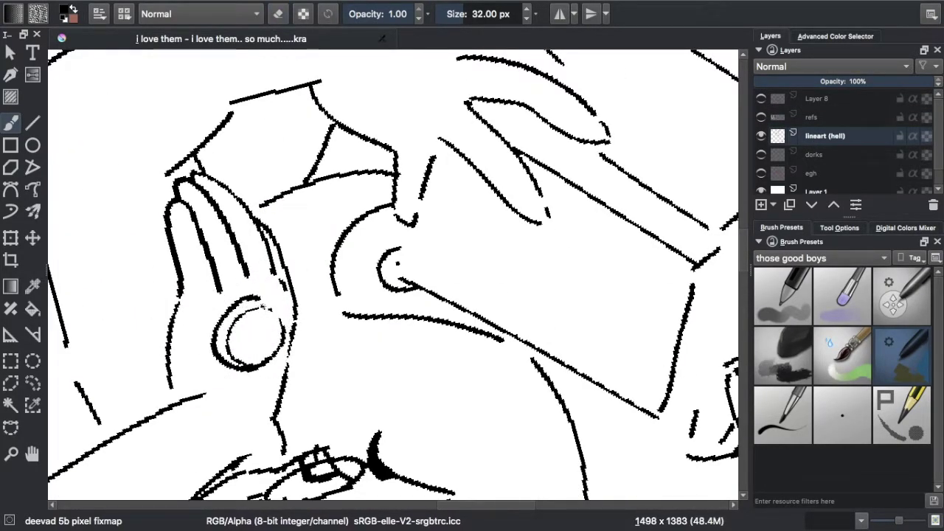
Step: Ink a matching round gem with a thick rim on the back of the woman's raised hand
{"action": "key", "text": "5"}
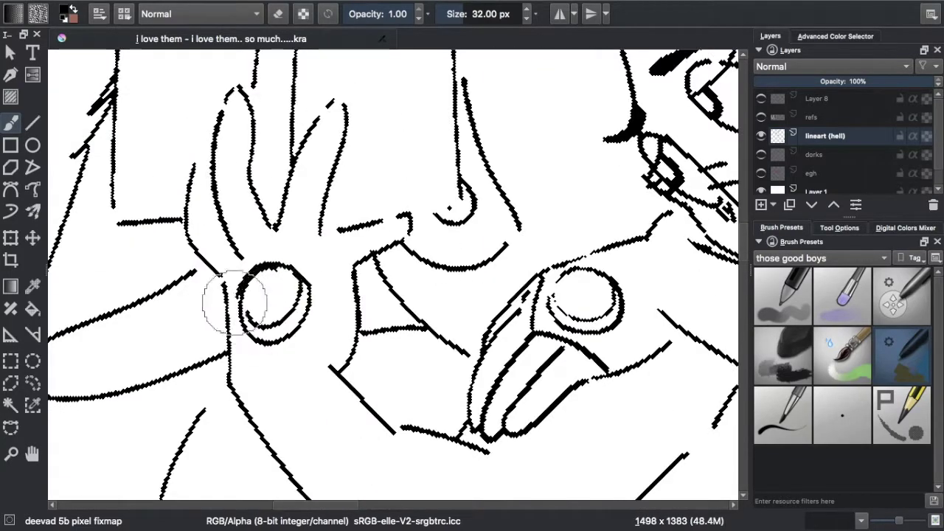
{"action": "key", "text": "e"}
{"action": "left_click_drag", "start_coordinate": [275, 296], "coordinate": [281, 302]}
{"action": "key", "text": "ctrl+z"}
{"action": "key", "text": "5"}
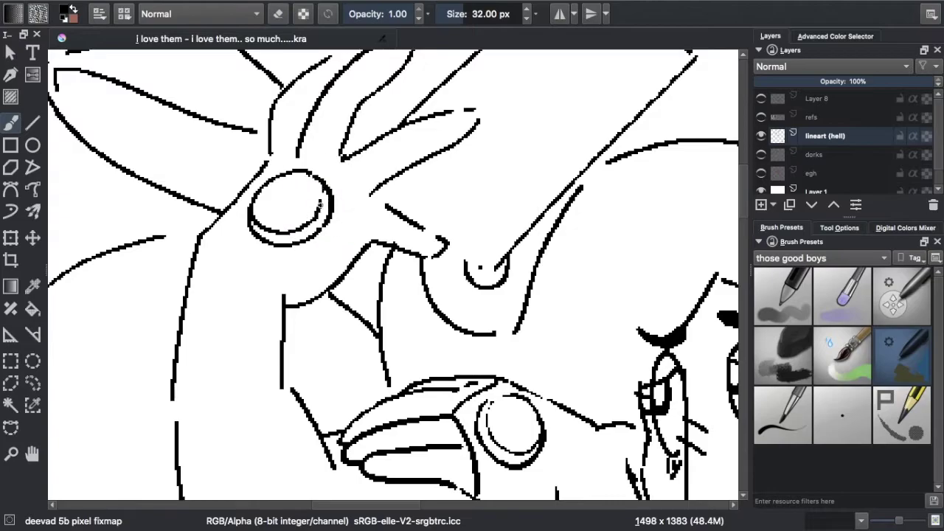
Step: Ink the line across the raised hand below the fingers and add pointed nails to its fingertips
{"action": "scroll", "coordinate": [453, 421], "scroll_direction": "up", "scroll_amount": 3}
{"action": "scroll", "coordinate": [211, 347], "scroll_direction": "down", "scroll_amount": 3}
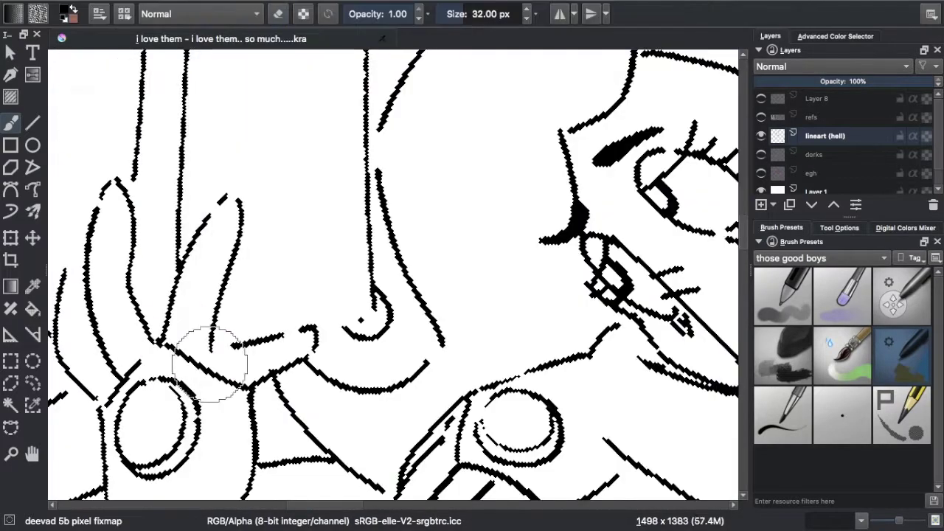
{"action": "left_click_drag", "start_coordinate": [453, 210], "coordinate": [314, 183]}
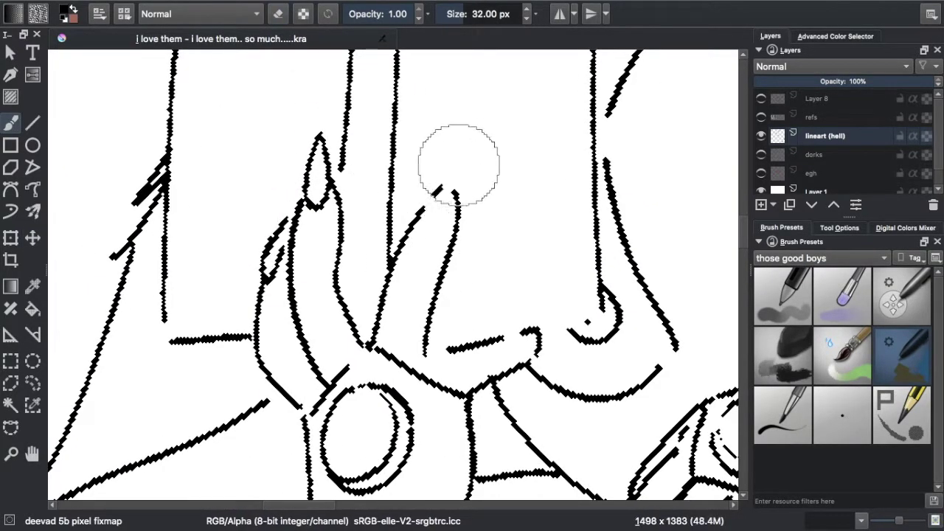
{"action": "key", "text": "ctrl+["}
{"action": "key", "text": "5"}
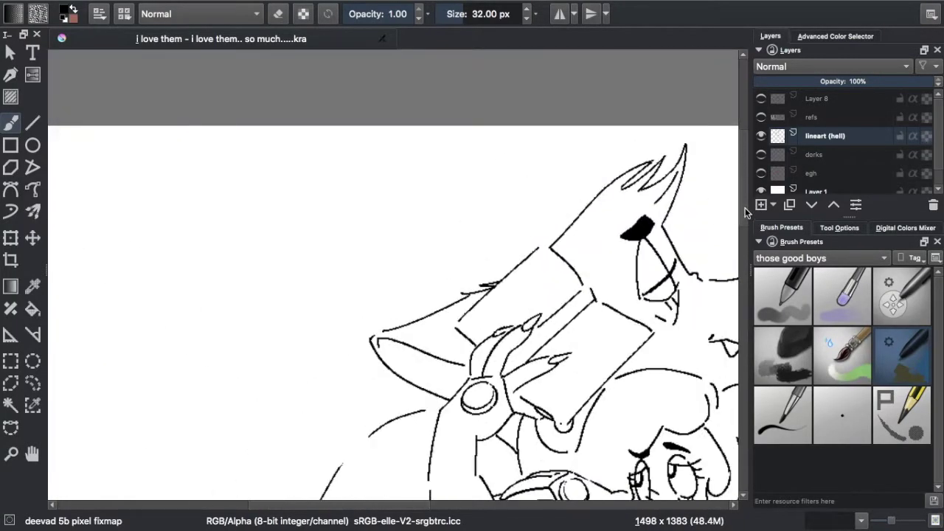
Step: Ink the nails on the fingers of the woman's resting hand and the curve across its knuckles
{"action": "scroll", "coordinate": [273, 115], "scroll_direction": "up", "scroll_amount": 4}
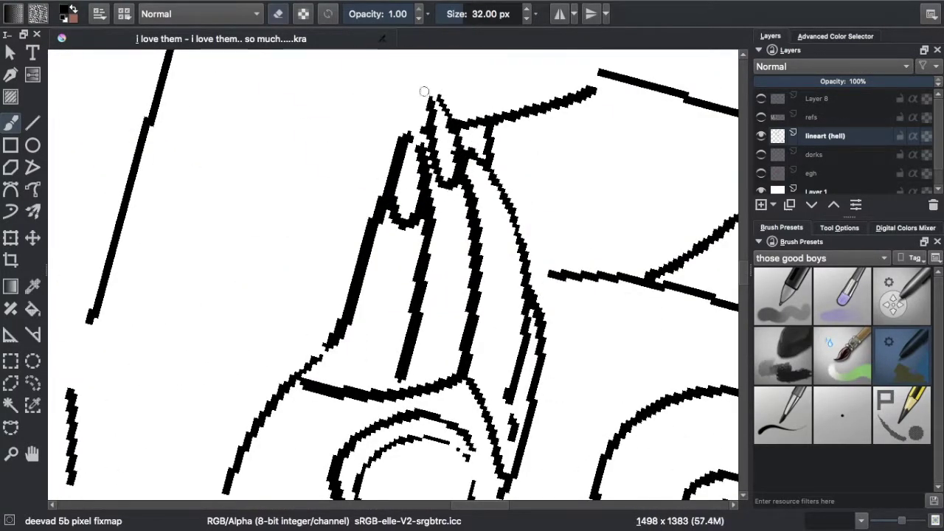
{"action": "scroll", "coordinate": [527, 243], "scroll_direction": "down", "scroll_amount": 8}
{"action": "key", "text": "2"}
Step: Compare the drawing with the refs layer, ink the crossed square buckle at the waist and handwrite "alright, chill" above the drawing
{"action": "left_click", "coordinate": [761, 117]}
{"action": "left_click", "coordinate": [761, 117]}
{"action": "left_click", "coordinate": [761, 116]}
{"action": "left_click", "coordinate": [761, 116]}
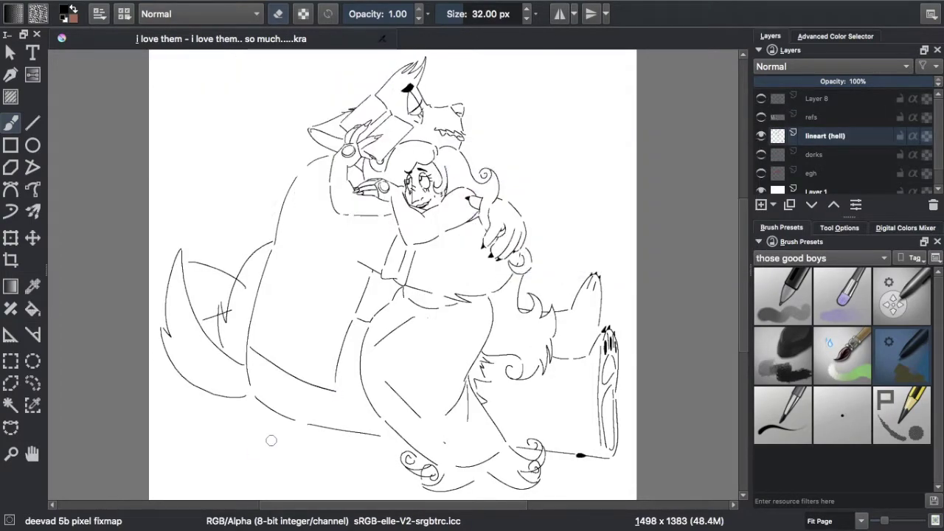
{"action": "key", "text": "ctrl+v"}
{"action": "key", "text": "b"}
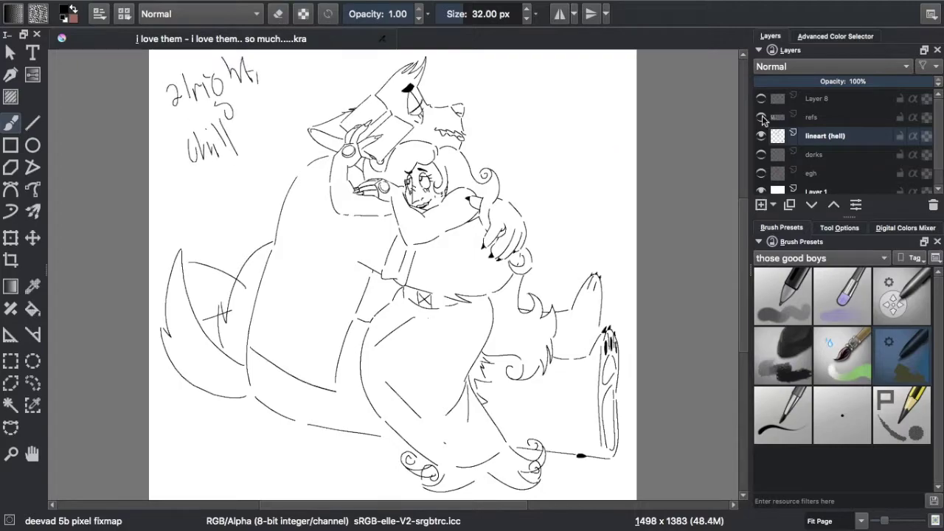
Step: Add a layer named color below the line art and set up deevad 2a paint sketch at 85.66 px in purple
{"action": "left_click", "coordinate": [761, 117]}
{"action": "left_click", "coordinate": [78, 6]}
{"action": "left_click", "coordinate": [421, 110]}
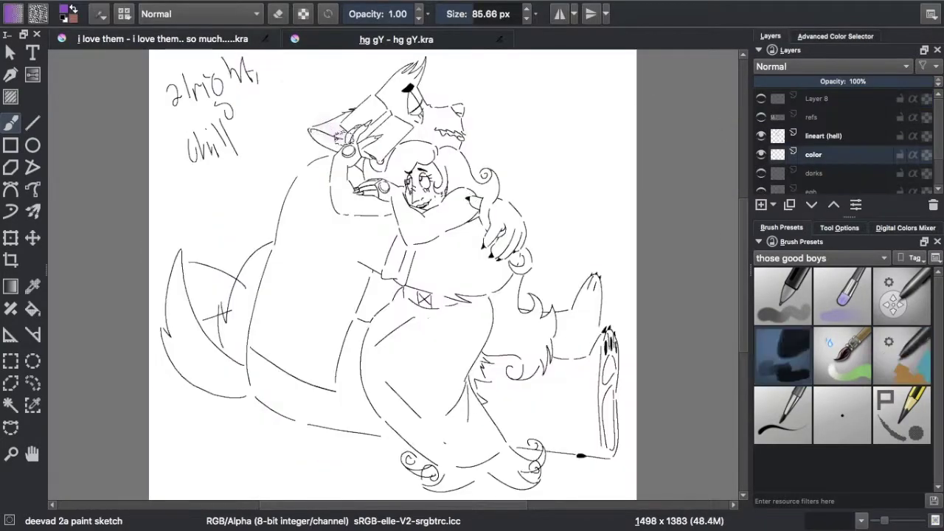
Step: Block in purple over the wolf's ears, head and muzzle and across his lower leg and upright foot
{"action": "left_click_drag", "start_coordinate": [336, 136], "coordinate": [571, 399]}
{"action": "mouse_move", "coordinate": [343, 129]}
{"action": "left_mouse_down"}
{"action": "mouse_move", "coordinate": [406, 141]}
{"action": "mouse_move", "coordinate": [424, 112]}
{"action": "mouse_move", "coordinate": [413, 125]}
{"action": "mouse_move", "coordinate": [458, 103]}
{"action": "mouse_move", "coordinate": [391, 81]}
{"action": "left_mouse_up"}
{"action": "mouse_move", "coordinate": [436, 122]}
{"action": "left_mouse_down"}
{"action": "mouse_move", "coordinate": [398, 89]}
{"action": "mouse_move", "coordinate": [347, 125]}
{"action": "left_mouse_up"}
{"action": "mouse_move", "coordinate": [486, 354]}
{"action": "left_mouse_down"}
{"action": "mouse_move", "coordinate": [560, 412]}
{"action": "mouse_move", "coordinate": [516, 442]}
{"action": "mouse_move", "coordinate": [612, 424]}
{"action": "mouse_move", "coordinate": [609, 332]}
{"action": "left_mouse_up"}
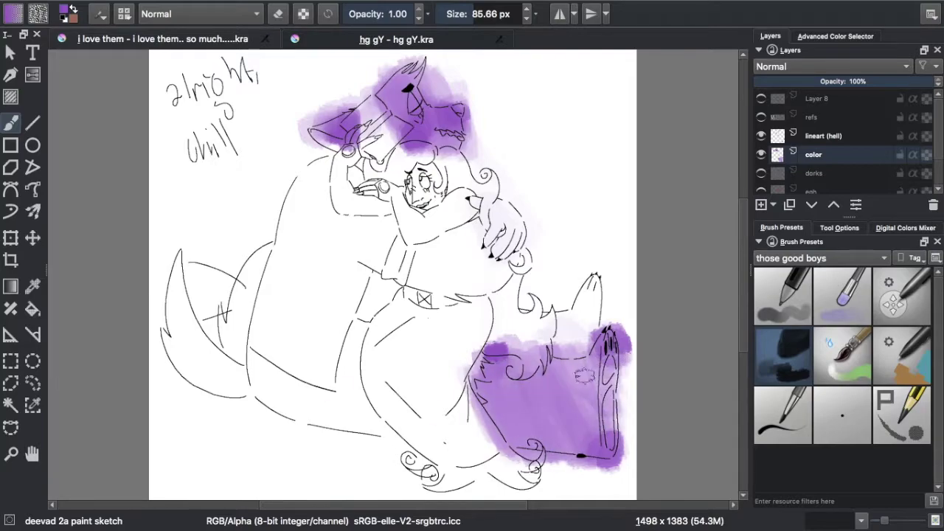
{"action": "left_click_drag", "start_coordinate": [595, 398], "coordinate": [561, 450]}
Step: Choose the deevad C3d Full blending soft brush from deevad-v8-2 and add it to the those good boys presets
{"action": "key", "text": "F6"}
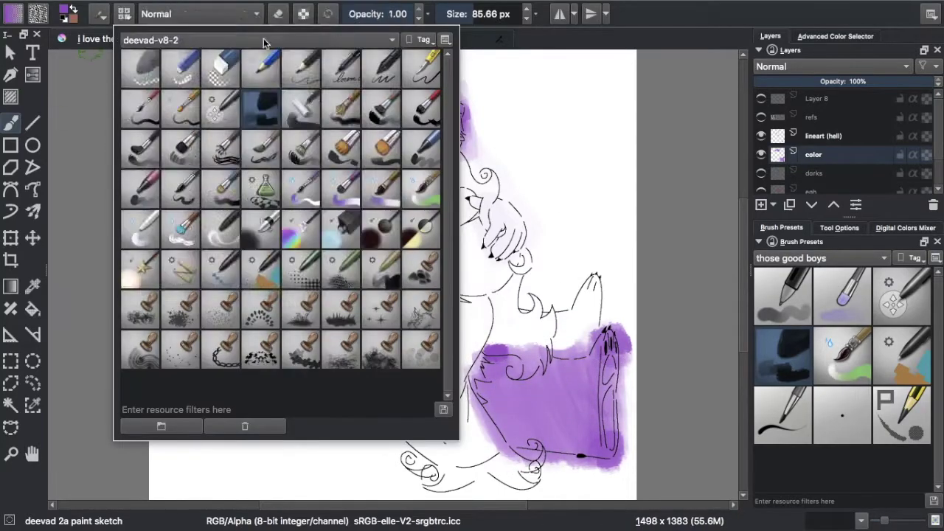
{"action": "left_click", "coordinate": [345, 81]}
{"action": "key", "text": "F6"}
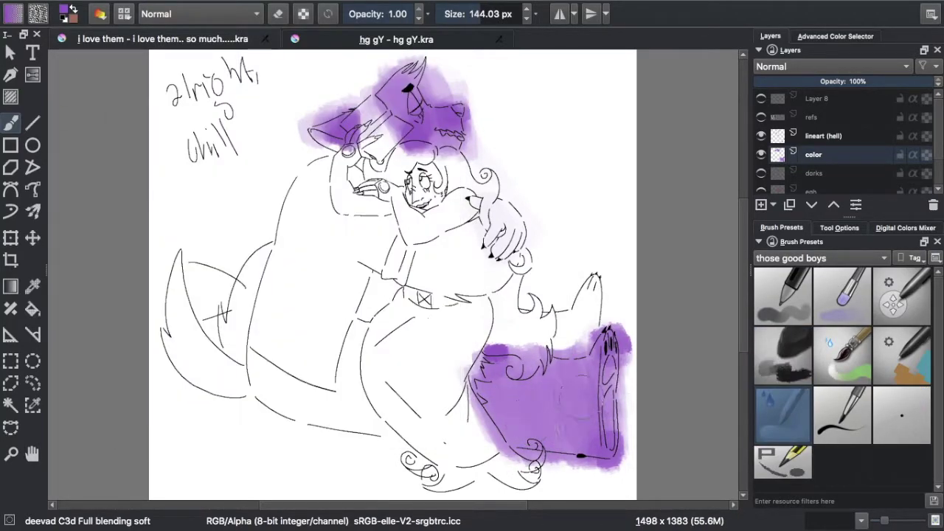
Step: Return to deevad 2a paint sketch and paint purple on the wolf's clawed hand, the area beside the woman's waist and the tail
{"action": "key", "text": "slash"}
{"action": "mouse_move", "coordinate": [517, 254]}
{"action": "left_mouse_down"}
{"action": "mouse_move", "coordinate": [472, 206]}
{"action": "mouse_move", "coordinate": [546, 217]}
{"action": "left_mouse_up"}
{"action": "left_click_drag", "start_coordinate": [398, 277], "coordinate": [369, 310]}
{"action": "mouse_move", "coordinate": [222, 317]}
{"action": "left_mouse_down"}
{"action": "mouse_move", "coordinate": [185, 376]}
{"action": "mouse_move", "coordinate": [244, 295]}
{"action": "mouse_move", "coordinate": [177, 346]}
{"action": "mouse_move", "coordinate": [251, 281]}
{"action": "left_mouse_up"}
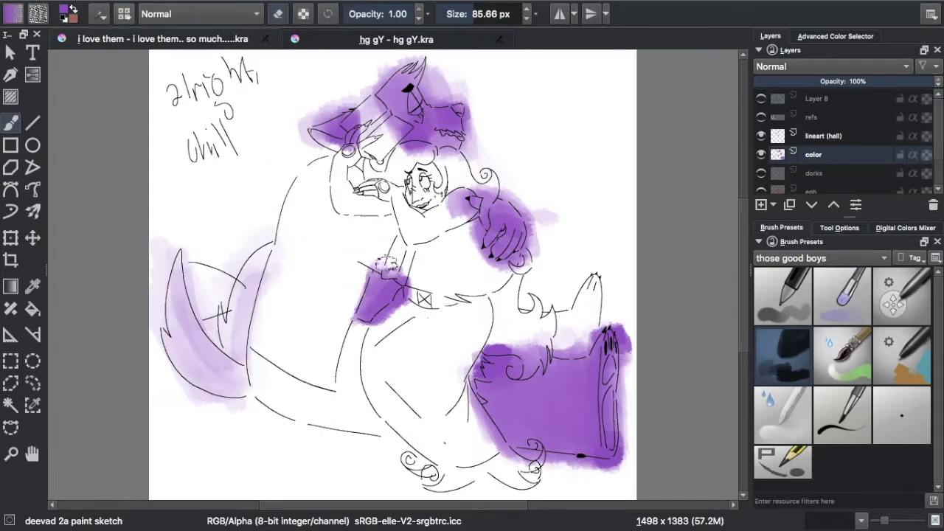
Step: Erase the purple spilling around the wolf's head and over the woman's raised hand with an 85.66 px eraser
{"action": "key", "text": "ctrl+z"}
{"action": "key", "text": "ctrl+z"}
{"action": "key", "text": "ctrl+z"}
{"action": "key", "text": "ctrl+z"}
{"action": "key", "text": "ctrl+z"}
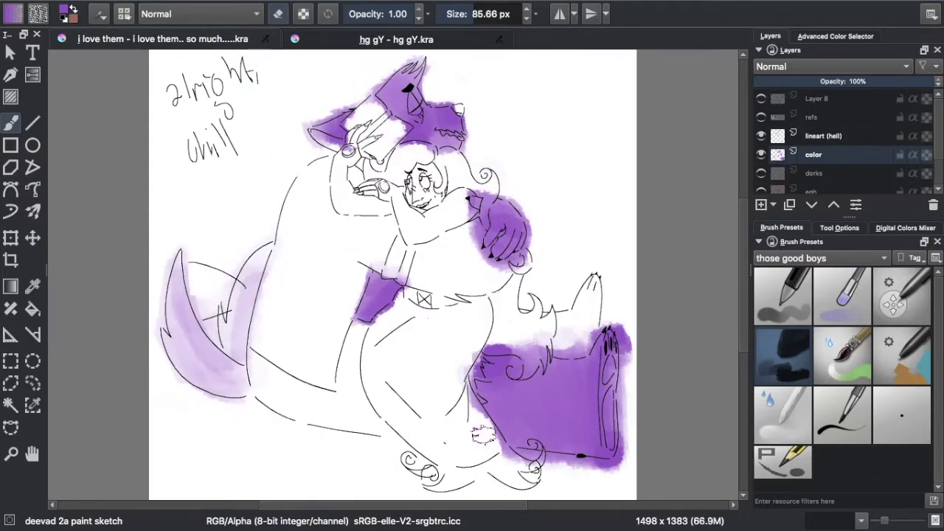
Step: Erase the purple spill along the upright foot's outer edge and, at 17.18 px, around the wolf's clawed hand
{"action": "left_click_drag", "start_coordinate": [626, 453], "coordinate": [621, 329]}
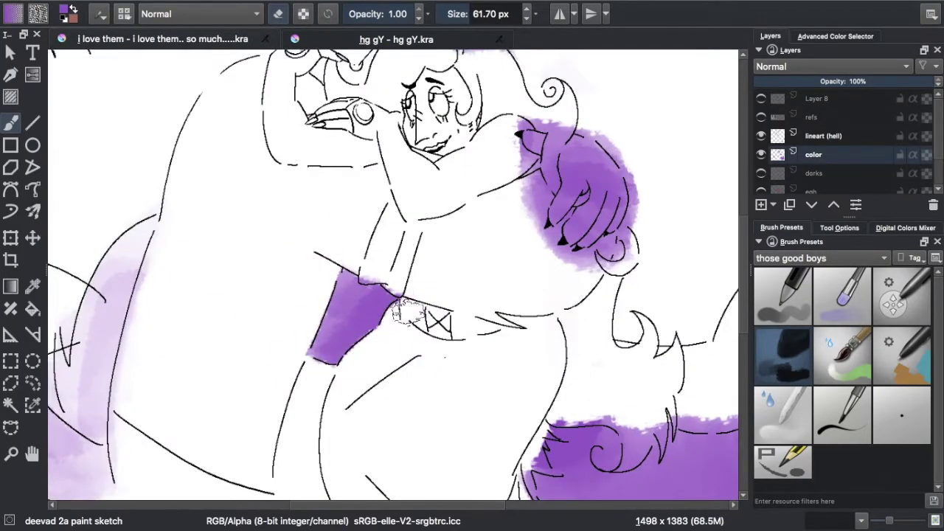
{"action": "left_click_drag", "start_coordinate": [640, 274], "coordinate": [523, 175]}
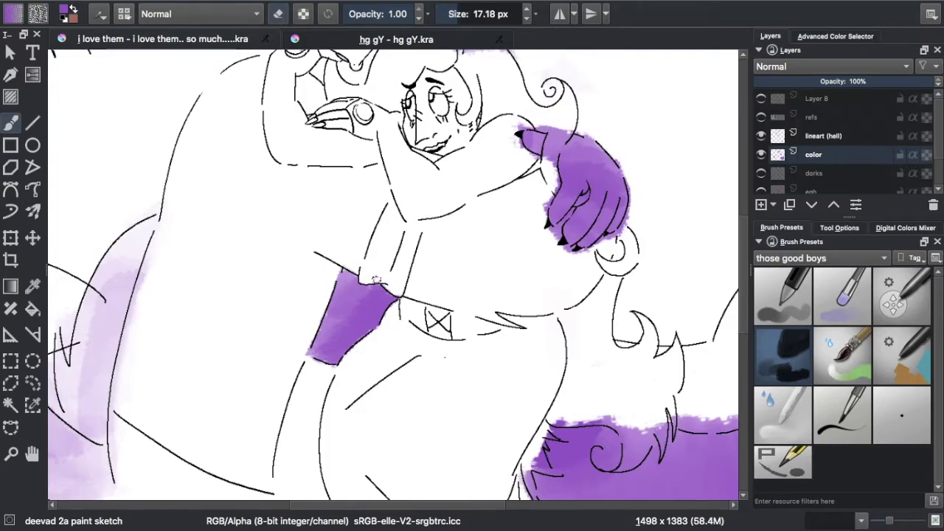
{"action": "scroll", "coordinate": [450, 96], "scroll_direction": "up", "scroll_amount": 3}
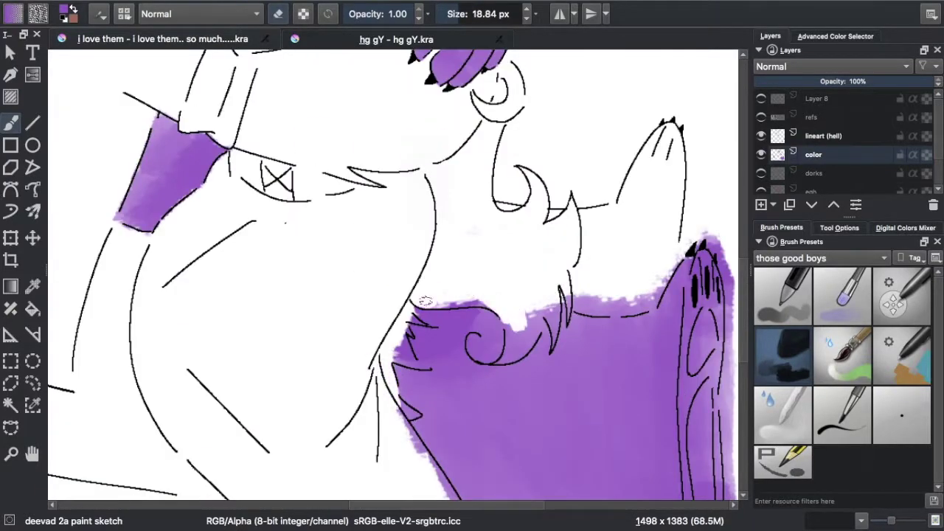
Step: Trim the purple to the outline along the wolf's toes and lower leg with an 18.84 px eraser
{"action": "scroll", "coordinate": [725, 311], "scroll_direction": "down", "scroll_amount": 2}
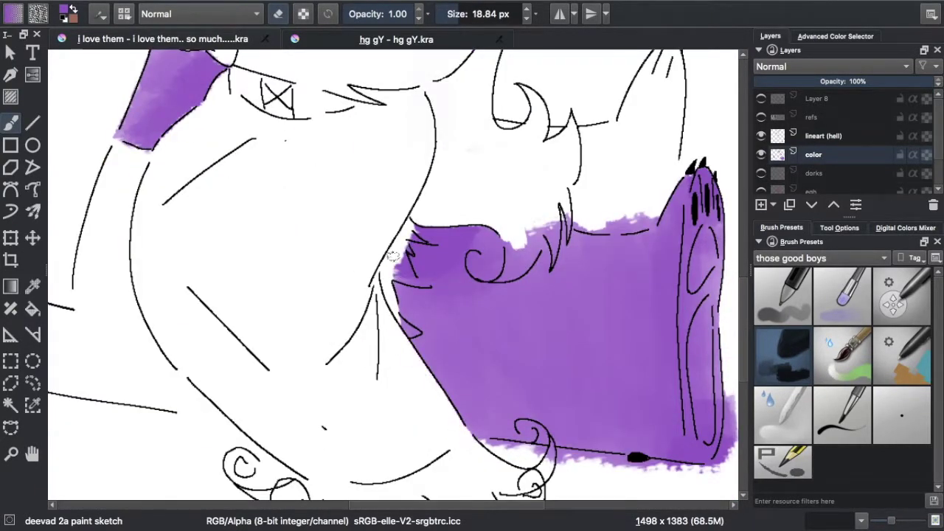
{"action": "key", "text": "ctrl+bracketright"}
{"action": "key", "text": "ctrl+bracketright"}
{"action": "key", "text": "ctrl+bracketright"}
{"action": "key", "text": "ctrl+bracketright"}
{"action": "key", "text": "ctrl+bracketright"}
{"action": "key", "text": "ctrl+bracketright"}
Step: Erase the purple between the fur tufts with a 4.85 px eraser and clean the heel's edge at 33.56 px
{"action": "scroll", "coordinate": [391, 273], "scroll_direction": "down", "scroll_amount": 5}
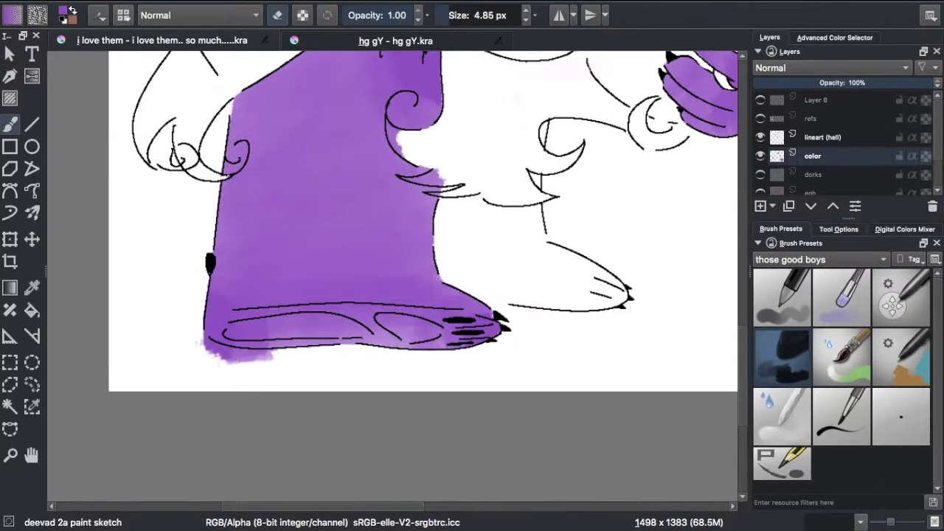
{"action": "scroll", "coordinate": [742, 333], "scroll_direction": "up", "scroll_amount": 4}
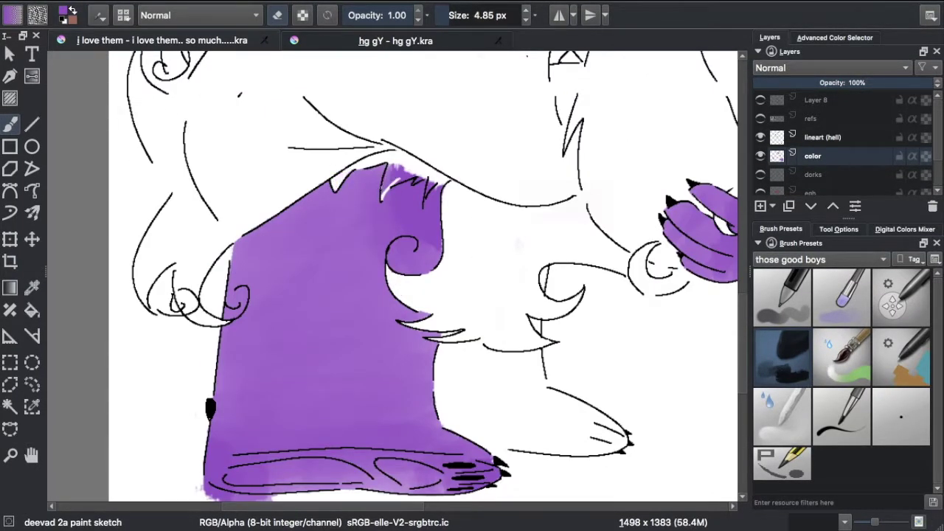
{"action": "scroll", "coordinate": [423, 276], "scroll_direction": "down", "scroll_amount": 2}
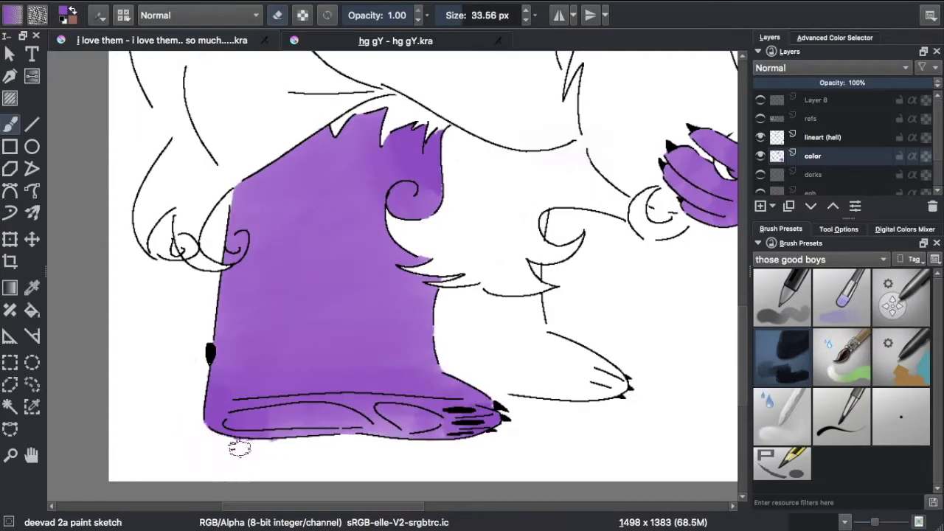
Step: Erase the purple from the two pads on the sole of the wolf's foot with an 18.84 px eraser
{"action": "key", "text": "ctrl+bracketleft"}
{"action": "key", "text": "ctrl+bracketleft"}
{"action": "key", "text": "ctrl+bracketleft"}
{"action": "key", "text": "ctrl+bracketleft"}
{"action": "key", "text": "ctrl+bracketleft"}
{"action": "key", "text": "ctrl+bracketleft"}
{"action": "key", "text": "bracketleft"}
{"action": "key", "text": "bracketleft"}
{"action": "key", "text": "bracketleft"}
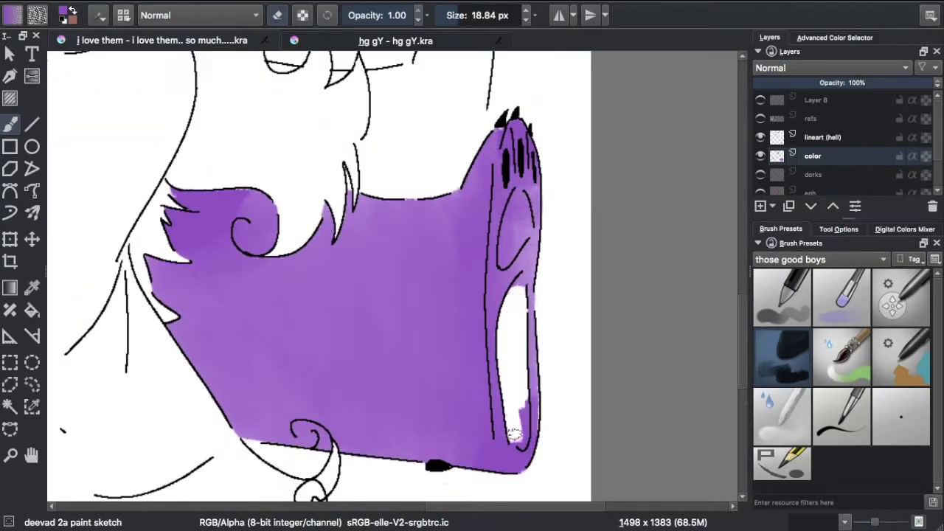
{"action": "key", "text": "bracketleft"}
{"action": "key", "text": "bracketleft"}
{"action": "key", "text": "bracketleft"}
{"action": "key", "text": "bracketleft"}
{"action": "key", "text": "bracketleft"}
{"action": "key", "text": "bracketleft"}
{"action": "key", "text": "bracketleft"}
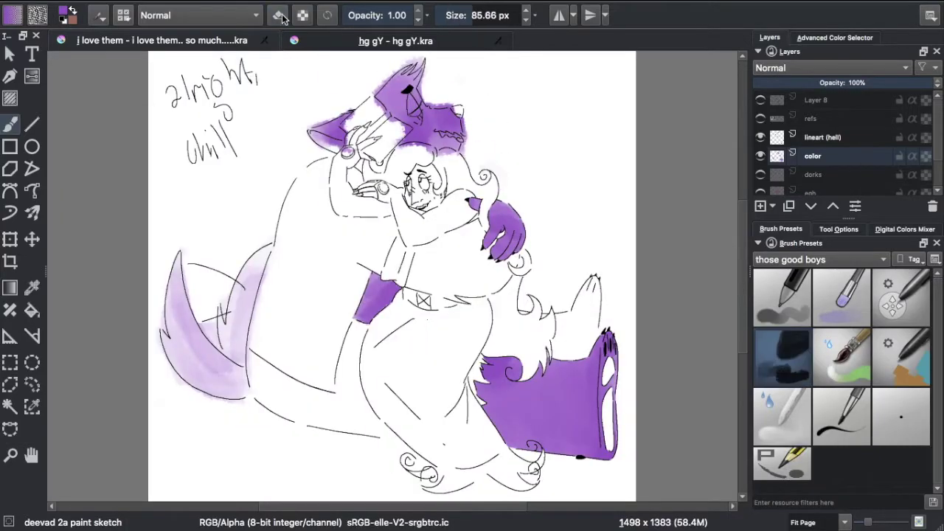
Step: Trim the purple around the wolf's back ear and inside the blank rectangular shape across its head with a 12.79 px eraser
{"action": "scroll", "coordinate": [259, 223], "scroll_direction": "up", "scroll_amount": 5}
{"action": "key", "text": "bracketleft"}
{"action": "key", "text": "bracketleft"}
{"action": "key", "text": "bracketleft"}
{"action": "key", "text": "bracketleft"}
{"action": "key", "text": "bracketleft"}
{"action": "key", "text": "bracketleft"}
{"action": "key", "text": "bracketleft"}
{"action": "key", "text": "bracketleft"}
{"action": "key", "text": "bracketleft"}
{"action": "key", "text": "bracketleft"}
{"action": "scroll", "coordinate": [259, 224], "scroll_direction": "up", "scroll_amount": 3}
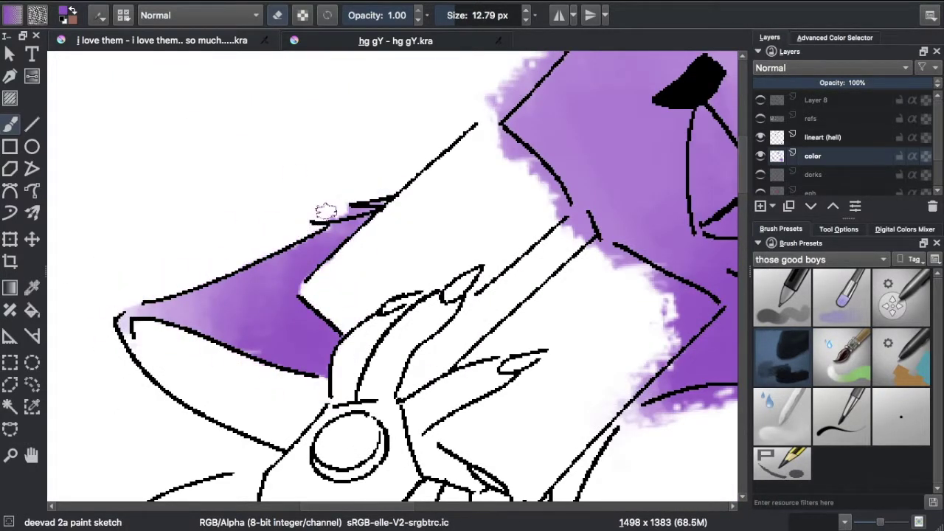
{"action": "scroll", "coordinate": [325, 212], "scroll_direction": "right", "scroll_amount": 5}
{"action": "left_click_drag", "start_coordinate": [509, 346], "coordinate": [439, 270]}
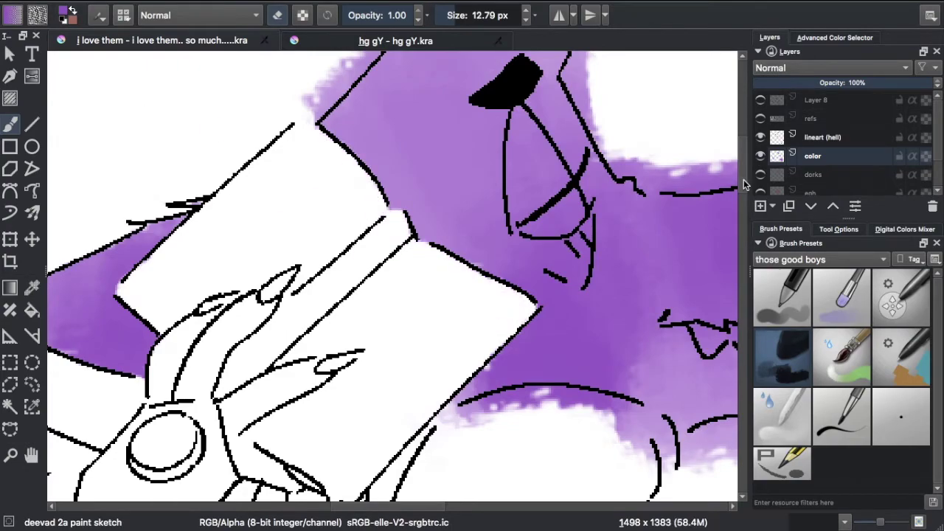
Step: Clean the purple around the wolf's ear tufts, brow and snout, and erase it from the teeth at 9.21 px
{"action": "scroll", "coordinate": [290, 78], "scroll_direction": "down", "scroll_amount": 3}
{"action": "scroll", "coordinate": [366, 207], "scroll_direction": "up", "scroll_amount": 3}
{"action": "left_click_drag", "start_coordinate": [429, 269], "coordinate": [630, 213]}
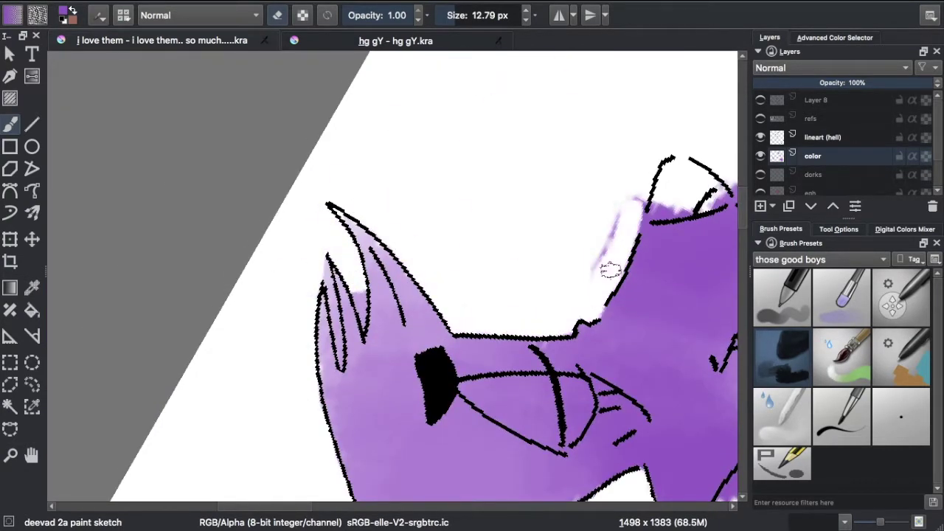
{"action": "scroll", "coordinate": [359, 311], "scroll_direction": "right", "scroll_amount": 6}
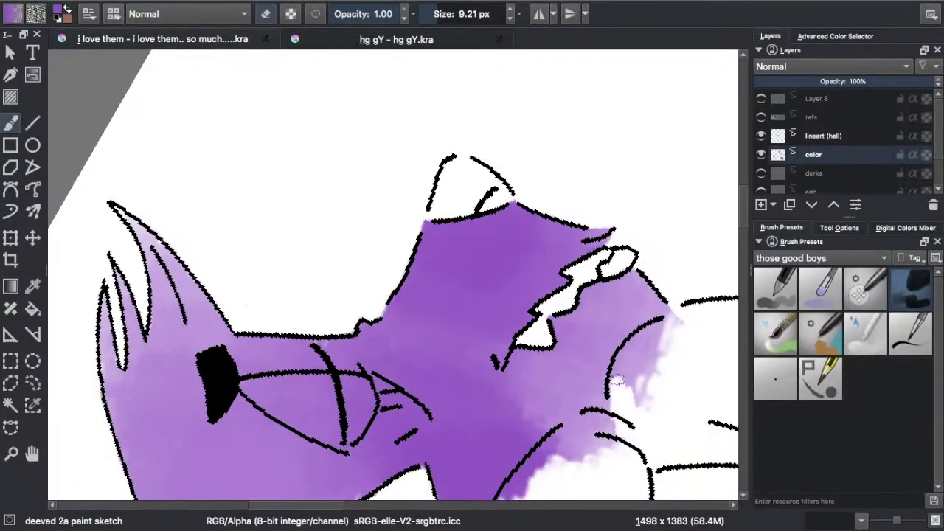
Step: Trim the light purple to the outline around the wolf's tail with a 12.79 px eraser
{"action": "scroll", "coordinate": [391, 273], "scroll_direction": "down", "scroll_amount": 5}
{"action": "left_click_drag", "start_coordinate": [480, 295], "coordinate": [566, 163]}
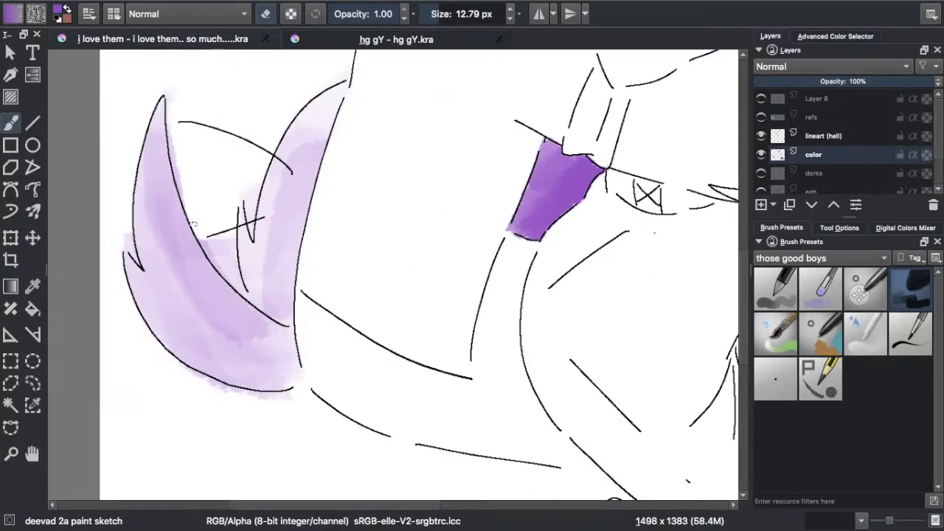
{"action": "scroll", "coordinate": [155, 155], "scroll_direction": "up", "scroll_amount": 1}
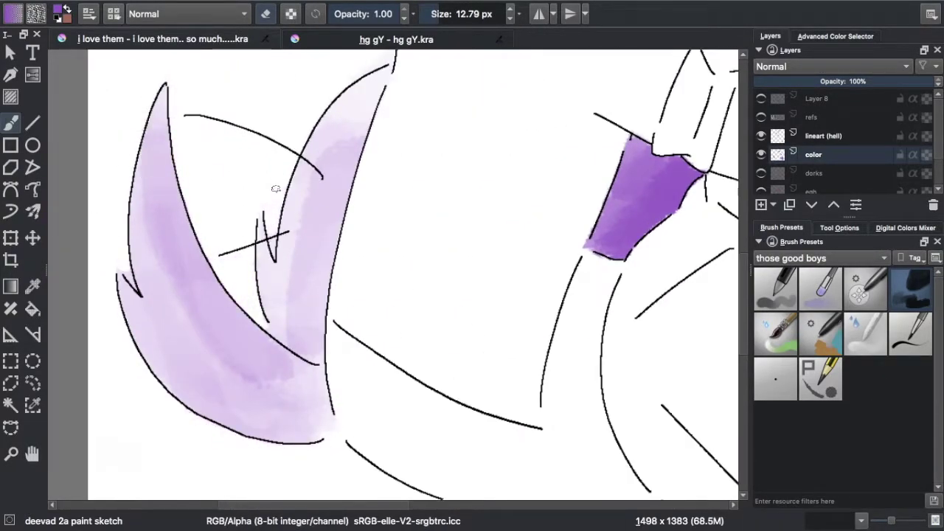
{"action": "scroll", "coordinate": [276, 189], "scroll_direction": "up", "scroll_amount": 3}
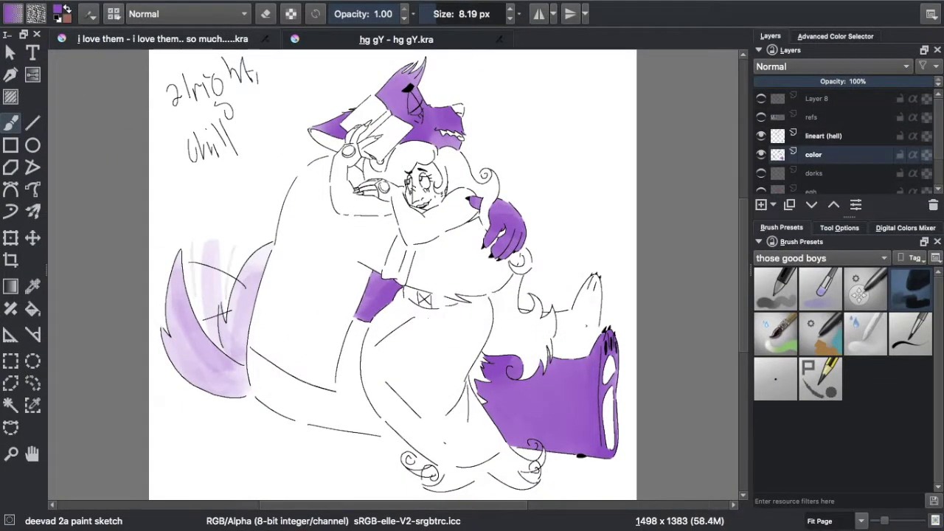
Step: Paint the wolf's belly and far leg purple on a new layer above the color layer
{"action": "left_click", "coordinate": [893, 339]}
{"action": "left_click", "coordinate": [769, 377]}
{"action": "left_click_drag", "start_coordinate": [428, 244], "coordinate": [472, 295]}
{"action": "left_click_drag", "start_coordinate": [398, 280], "coordinate": [509, 236]}
{"action": "left_click_drag", "start_coordinate": [413, 251], "coordinate": [457, 288]}
{"action": "scroll", "coordinate": [516, 265], "scroll_direction": "up", "scroll_amount": 2}
{"action": "left_click_drag", "start_coordinate": [413, 221], "coordinate": [472, 280]}
{"action": "mouse_move", "coordinate": [388, 214]}
{"action": "left_mouse_down"}
{"action": "mouse_move", "coordinate": [441, 282]}
{"action": "mouse_move", "coordinate": [415, 291]}
{"action": "mouse_move", "coordinate": [468, 228]}
{"action": "mouse_move", "coordinate": [590, 353]}
{"action": "mouse_move", "coordinate": [535, 393]}
{"action": "mouse_move", "coordinate": [553, 383]}
{"action": "mouse_move", "coordinate": [516, 336]}
{"action": "left_mouse_up"}
Step: Hide the color layer and erase the purple spill around the far leg and fur tufts with an 18.84 px eraser
{"action": "left_click", "coordinate": [760, 172]}
{"action": "key", "text": "e"}
{"action": "mouse_move", "coordinate": [324, 185]}
{"action": "left_mouse_down"}
{"action": "mouse_move", "coordinate": [479, 192]}
{"action": "mouse_move", "coordinate": [516, 309]}
{"action": "mouse_move", "coordinate": [575, 413]}
{"action": "left_mouse_up"}
{"action": "scroll", "coordinate": [451, 193], "scroll_direction": "up", "scroll_amount": 4}
{"action": "key", "text": "e"}
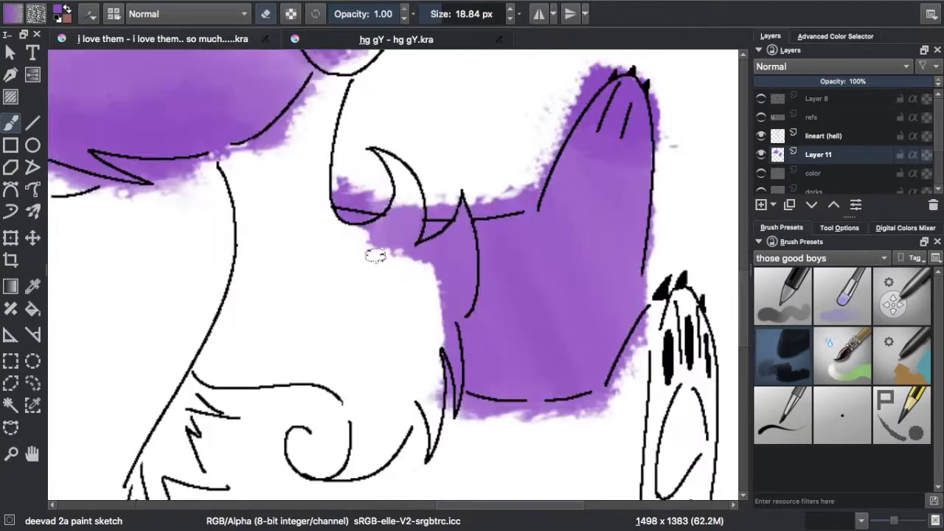
{"action": "mouse_move", "coordinate": [445, 214]}
{"action": "left_mouse_down"}
{"action": "mouse_move", "coordinate": [444, 295]}
{"action": "mouse_move", "coordinate": [432, 246]}
{"action": "mouse_move", "coordinate": [653, 321]}
{"action": "left_mouse_up"}
{"action": "left_click_drag", "start_coordinate": [543, 160], "coordinate": [543, 95]}
{"action": "left_click_drag", "start_coordinate": [450, 339], "coordinate": [603, 345]}
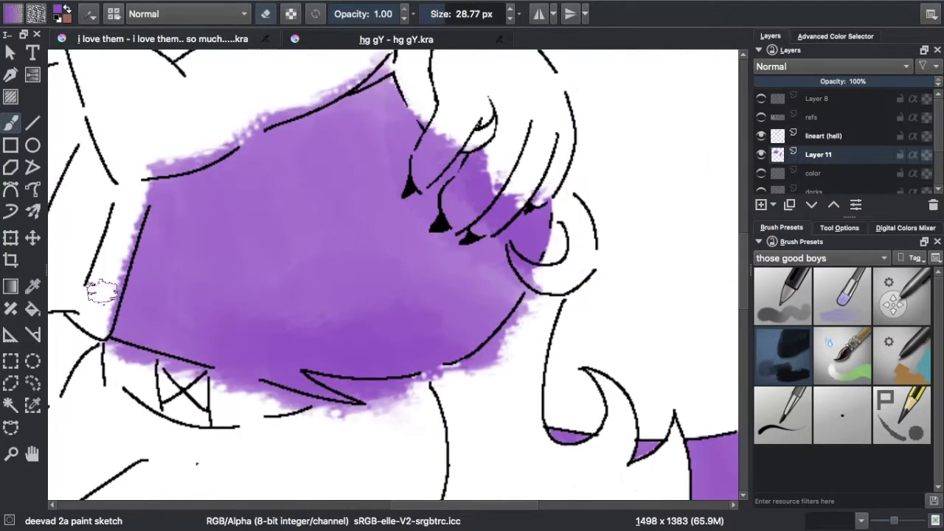
Step: Erase the purple spill around the wolf's belly and below the woman's arm with a 28.77 px eraser
{"action": "left_click_drag", "start_coordinate": [103, 295], "coordinate": [407, 424]}
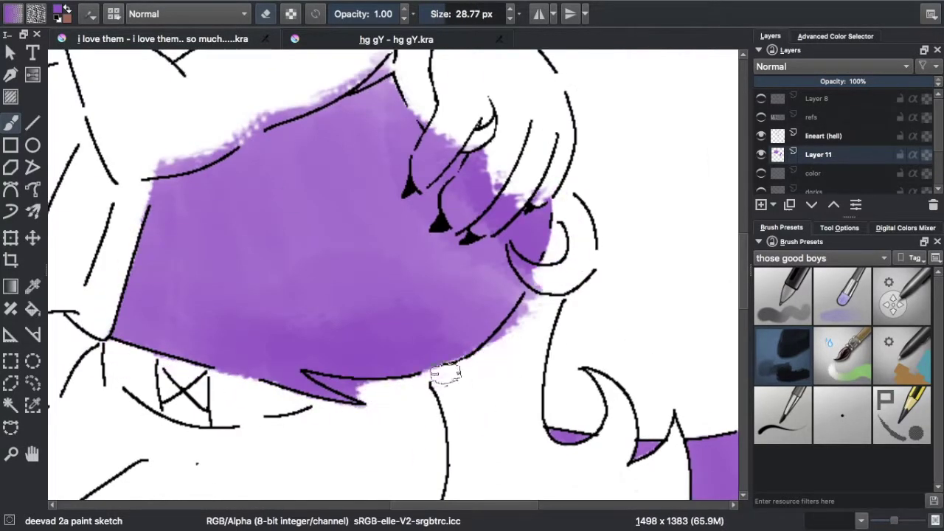
{"action": "mouse_move", "coordinate": [498, 354]}
{"action": "left_mouse_down"}
{"action": "mouse_move", "coordinate": [564, 252]}
{"action": "mouse_move", "coordinate": [546, 192]}
{"action": "left_mouse_up"}
{"action": "mouse_move", "coordinate": [265, 118]}
{"action": "left_mouse_down"}
{"action": "mouse_move", "coordinate": [181, 151]}
{"action": "mouse_move", "coordinate": [303, 96]}
{"action": "left_mouse_up"}
{"action": "left_click_drag", "start_coordinate": [334, 76], "coordinate": [334, 169]}
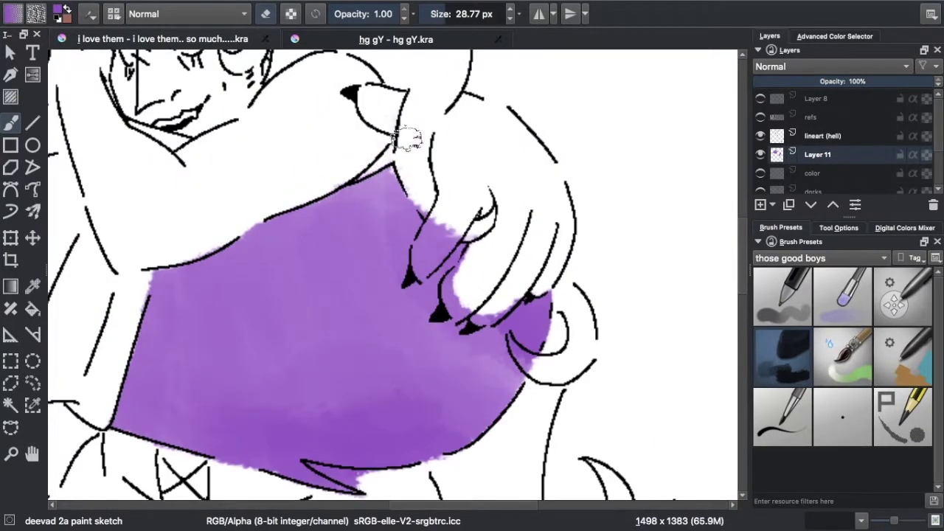
Step: Erase the belly's purple from the clawed fingers and refine the adjoining edges with an 8.19 px eraser
{"action": "key", "text": "bracketleft"}
{"action": "key", "text": "bracketleft"}
{"action": "key", "text": "bracketleft"}
{"action": "key", "text": "bracketleft"}
{"action": "left_click_drag", "start_coordinate": [443, 221], "coordinate": [420, 275]}
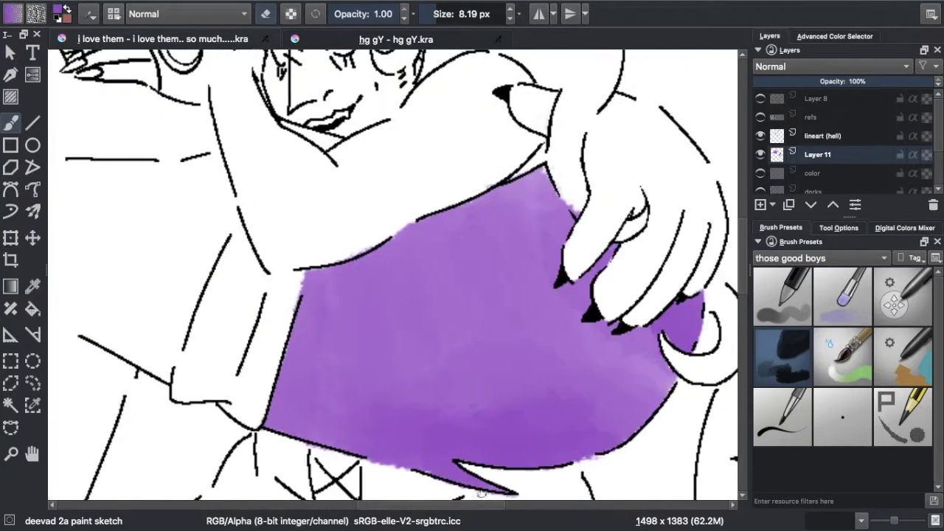
Step: Show the color layer again and merge Layer 11 into it
{"action": "key", "text": "2"}
{"action": "left_click", "coordinate": [760, 135]}
{"action": "left_click", "coordinate": [760, 136]}
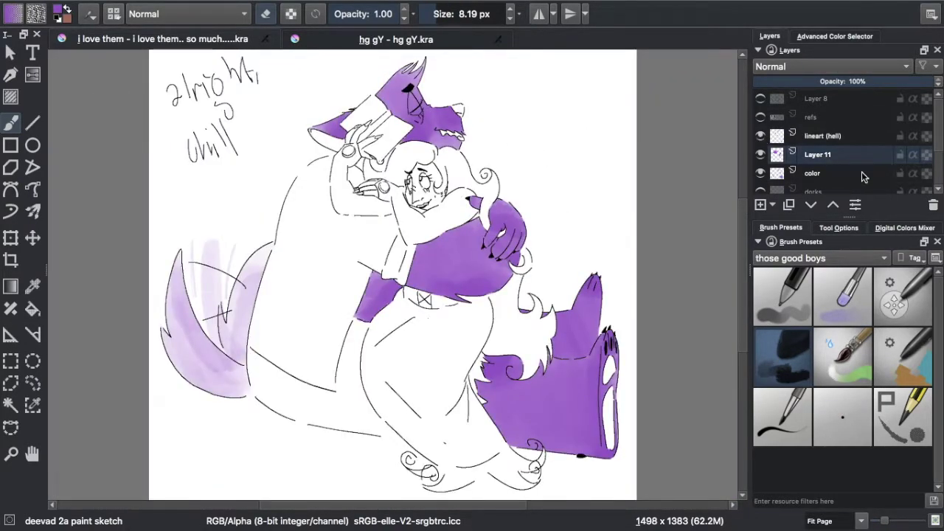
{"action": "left_click", "coordinate": [760, 116]}
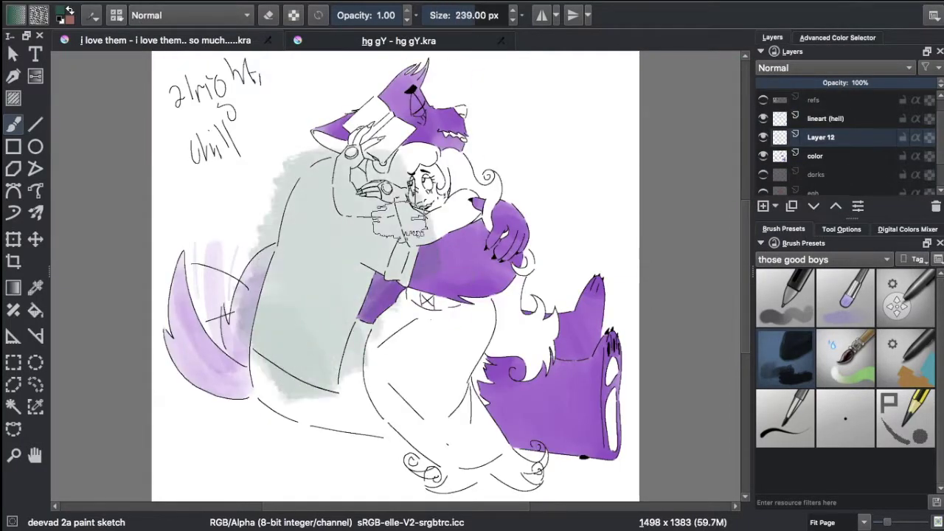
Step: Paint the wolf's shirt dark green on Layer 12 with a 239 px brush
{"action": "mouse_move", "coordinate": [398, 222]}
{"action": "left_mouse_down"}
{"action": "mouse_move", "coordinate": [309, 347]}
{"action": "mouse_move", "coordinate": [354, 221]}
{"action": "mouse_move", "coordinate": [332, 244]}
{"action": "mouse_move", "coordinate": [339, 317]}
{"action": "left_mouse_up"}
{"action": "scroll", "coordinate": [375, 452], "scroll_direction": "up", "scroll_amount": 1}
{"action": "mouse_move", "coordinate": [398, 147]}
{"action": "left_mouse_down"}
{"action": "mouse_move", "coordinate": [295, 251]}
{"action": "mouse_move", "coordinate": [228, 339]}
{"action": "mouse_move", "coordinate": [368, 331]}
{"action": "left_mouse_up"}
Step: Erase the green covering the woman's arms and the area beside the shirt with an 85.66 px eraser
{"action": "key", "text": "e"}
{"action": "mouse_move", "coordinate": [322, 264]}
{"action": "left_mouse_down"}
{"action": "mouse_move", "coordinate": [222, 184]}
{"action": "mouse_move", "coordinate": [184, 354]}
{"action": "mouse_move", "coordinate": [295, 458]}
{"action": "mouse_move", "coordinate": [415, 249]}
{"action": "left_mouse_up"}
{"action": "key", "text": "bracketleft"}
{"action": "mouse_move", "coordinate": [331, 472]}
{"action": "left_mouse_down"}
{"action": "mouse_move", "coordinate": [317, 428]}
{"action": "mouse_move", "coordinate": [354, 214]}
{"action": "left_mouse_up"}
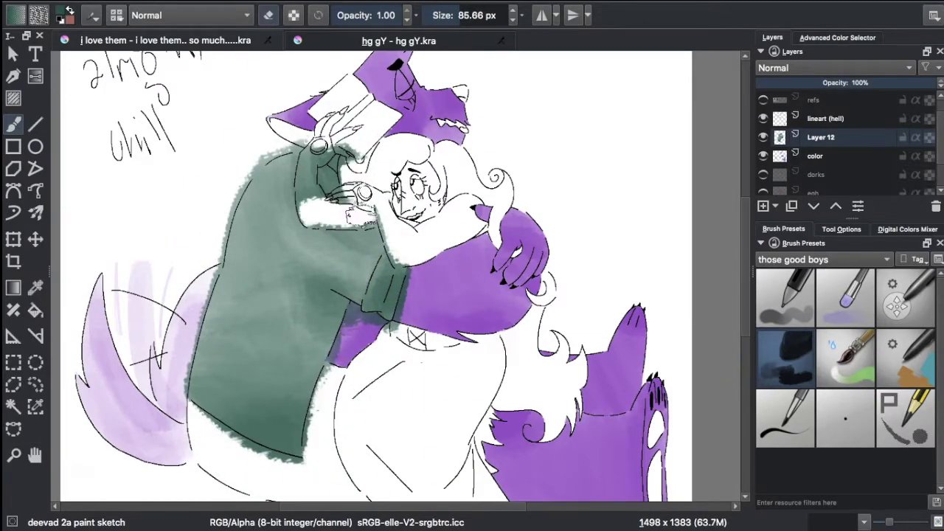
Step: Paint purple into the gap between the woman's raised hand and her hair on the color layer
{"action": "left_click", "coordinate": [837, 37]}
{"action": "left_click", "coordinate": [841, 158]}
{"action": "left_click", "coordinate": [772, 37]}
{"action": "left_click", "coordinate": [815, 156]}
{"action": "left_click_drag", "start_coordinate": [347, 159], "coordinate": [391, 163]}
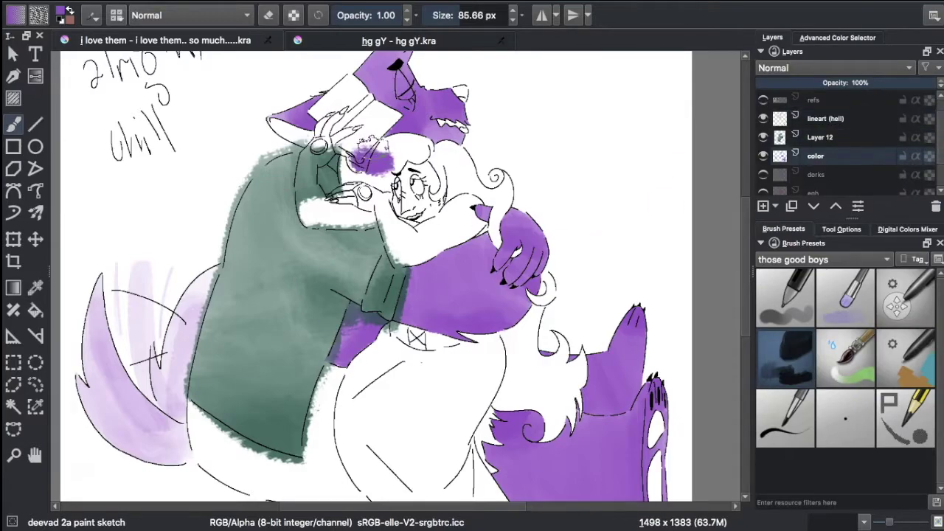
Step: Hide the color layer and erase the green spill around the shirt's sleeve on Layer 12 with a 31.11 px eraser
{"action": "left_click", "coordinate": [763, 155]}
{"action": "left_click", "coordinate": [820, 137]}
{"action": "scroll", "coordinate": [470, 355], "scroll_direction": "up", "scroll_amount": 5}
{"action": "key", "text": "bracketleft"}
{"action": "key", "text": "bracketleft"}
{"action": "key", "text": "bracketleft"}
{"action": "key", "text": "bracketleft"}
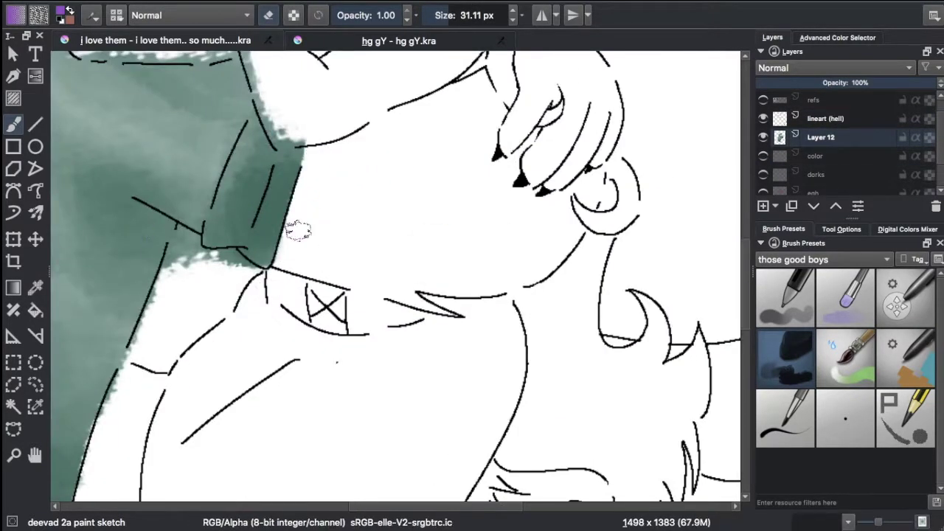
Step: Erase the green from the woman's forearm and hand, and trim it along the shirt's back and hem
{"action": "scroll", "coordinate": [350, 133], "scroll_direction": "down", "scroll_amount": 5}
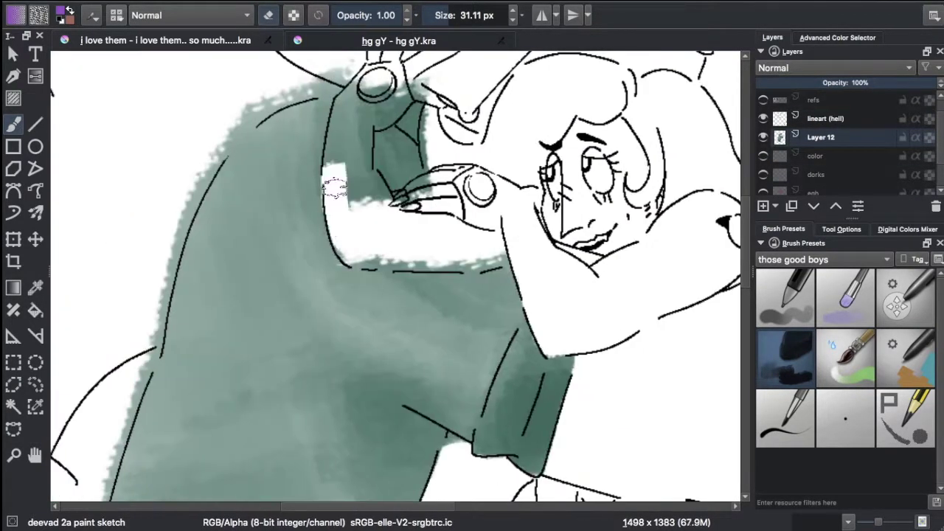
{"action": "left_click_drag", "start_coordinate": [559, 264], "coordinate": [559, 400]}
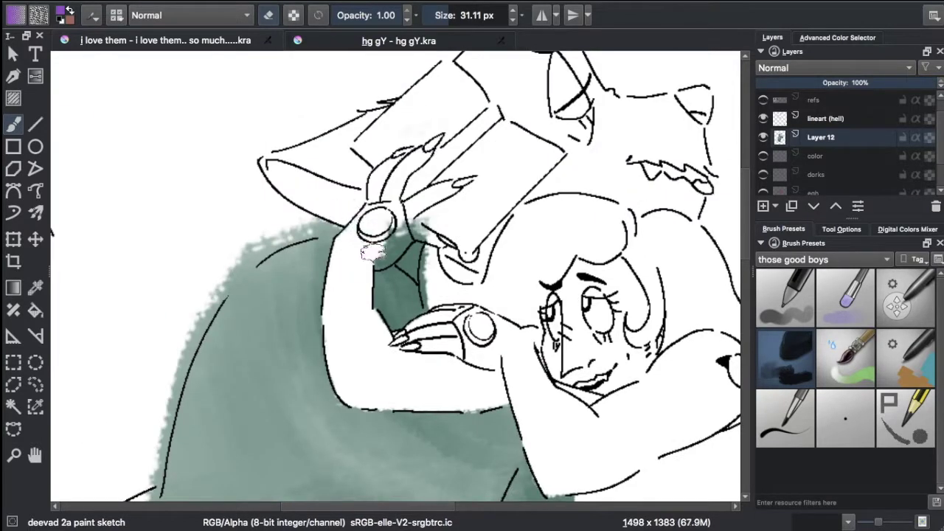
{"action": "mouse_move", "coordinate": [135, 227]}
{"action": "left_mouse_down"}
{"action": "mouse_move", "coordinate": [230, 226]}
{"action": "mouse_move", "coordinate": [307, 177]}
{"action": "left_mouse_up"}
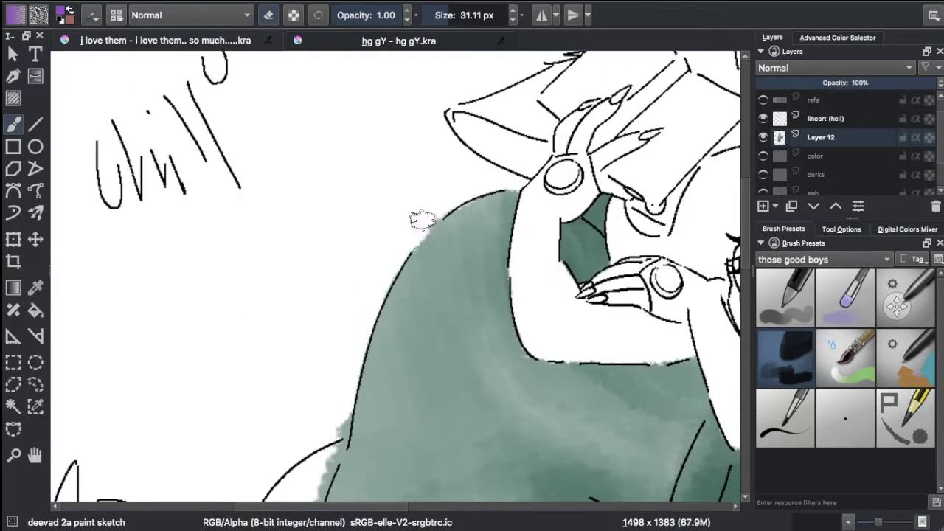
{"action": "scroll", "coordinate": [402, 229], "scroll_direction": "down", "scroll_amount": 8}
{"action": "scroll", "coordinate": [322, 158], "scroll_direction": "down", "scroll_amount": 3}
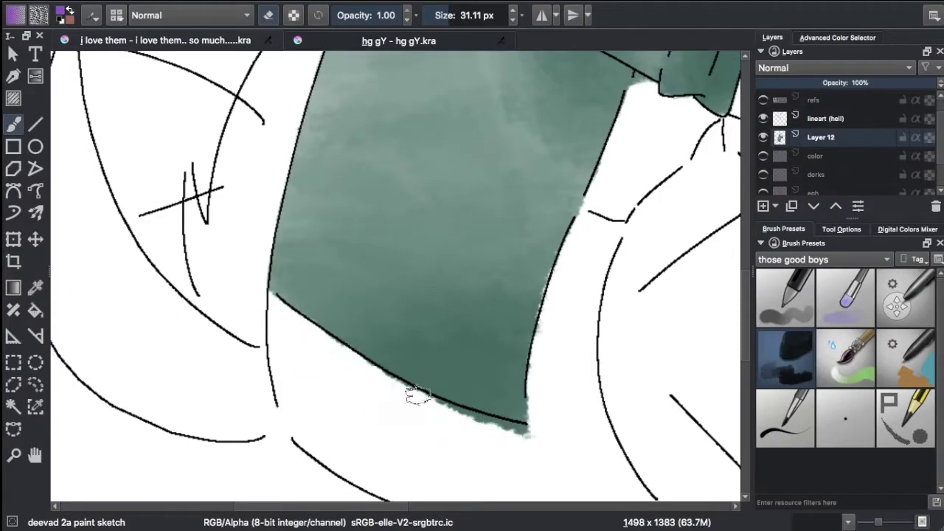
Step: Hide Layer 12, show the color layer, and erase the stray purple between the woman's hand and hair
{"action": "key", "text": "2"}
{"action": "left_click", "coordinate": [762, 136]}
{"action": "left_click", "coordinate": [763, 155]}
{"action": "left_click", "coordinate": [815, 156]}
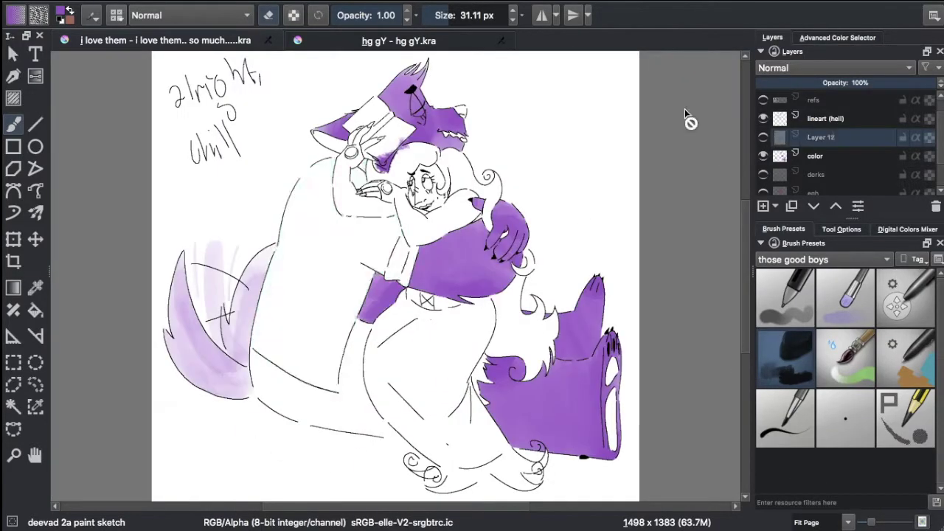
{"action": "scroll", "coordinate": [76, 380], "scroll_direction": "up", "scroll_amount": 5}
{"action": "key", "text": "["}
{"action": "left_click_drag", "start_coordinate": [317, 347], "coordinate": [395, 354]}
{"action": "key", "text": "2"}
Step: Show the green shirt again and paint the small collar area below the wolf's jaw dark green
{"action": "left_click", "coordinate": [837, 36]}
{"action": "left_click", "coordinate": [848, 129]}
{"action": "left_click_drag", "start_coordinate": [236, 221], "coordinate": [369, 398]}
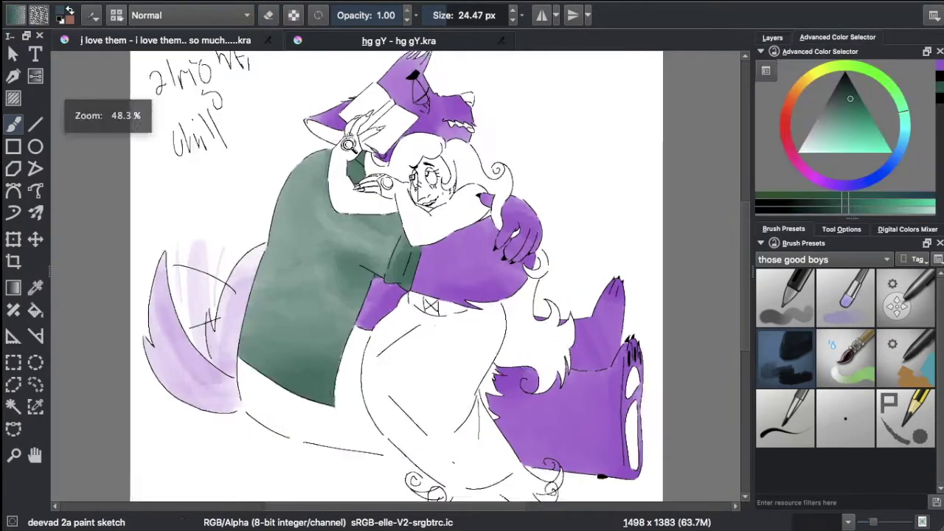
{"action": "scroll", "coordinate": [378, 304], "scroll_direction": "up", "scroll_amount": 5}
{"action": "mouse_move", "coordinate": [376, 304]}
{"action": "left_mouse_down"}
{"action": "mouse_move", "coordinate": [332, 247]}
{"action": "mouse_move", "coordinate": [339, 225]}
{"action": "left_mouse_up"}
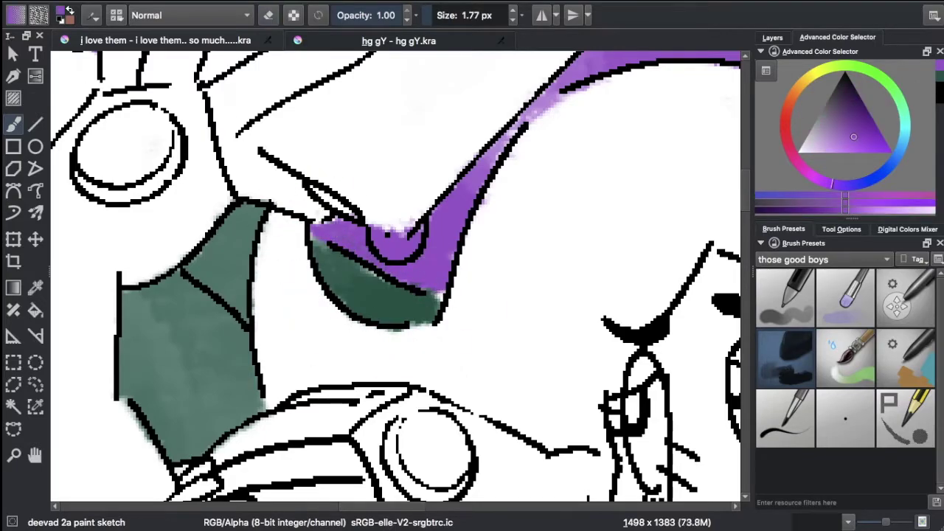
Step: Touch up the purple beside the collar at 5.58 px and merge the shirt layer into the color layer
{"action": "left_click", "coordinate": [772, 36]}
{"action": "key", "text": "2"}
{"action": "key", "text": "]"}
{"action": "key", "text": "]"}
{"action": "key", "text": "]"}
{"action": "key", "text": "]"}
{"action": "key", "text": "]"}
{"action": "scroll", "coordinate": [295, 295], "scroll_direction": "up", "scroll_amount": 5}
{"action": "key", "text": "2"}
Step: Paint the wolf's teeth golden yellow on a new layer and erase the spill with a 20.61 px eraser
{"action": "left_click", "coordinate": [837, 36]}
{"action": "left_click", "coordinate": [848, 111]}
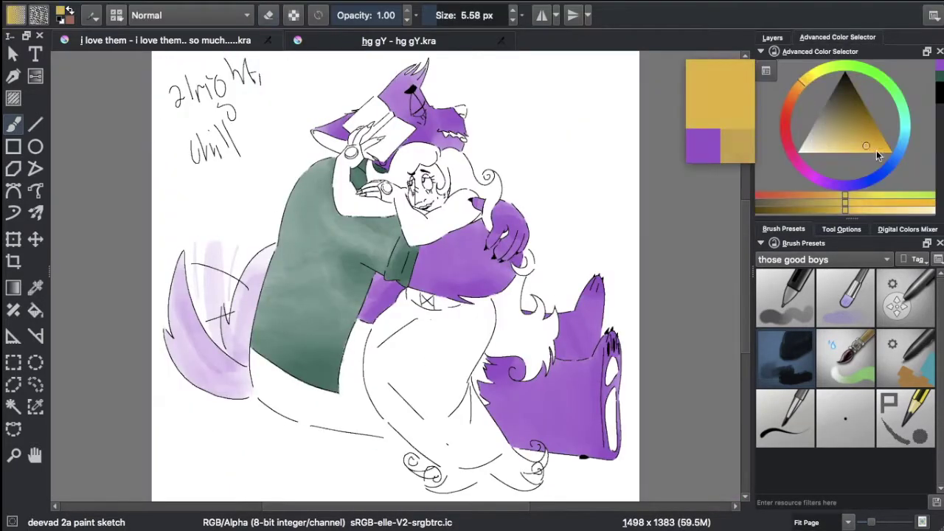
{"action": "left_click", "coordinate": [772, 37]}
{"action": "left_click", "coordinate": [763, 206]}
{"action": "scroll", "coordinate": [377, 304], "scroll_direction": "up", "scroll_amount": 5}
{"action": "key", "text": "]"}
{"action": "key", "text": "]"}
{"action": "key", "text": "]"}
{"action": "key", "text": "]"}
{"action": "key", "text": "]"}
{"action": "key", "text": "]"}
{"action": "key", "text": "]"}
{"action": "mouse_move", "coordinate": [310, 310]}
{"action": "left_mouse_down"}
{"action": "mouse_move", "coordinate": [390, 332]}
{"action": "mouse_move", "coordinate": [295, 281]}
{"action": "left_mouse_up"}
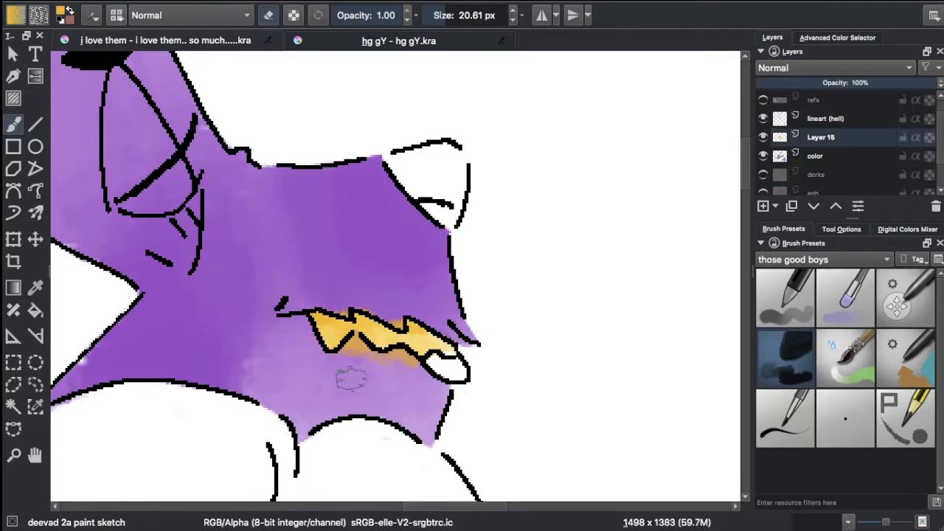
{"action": "key", "text": "2"}
Step: Choose a magenta pink and paint the inside of the wolf's ear on Layer 15
{"action": "key", "text": "]"}
{"action": "key", "text": "]"}
{"action": "key", "text": "]"}
{"action": "key", "text": "]"}
{"action": "key", "text": "]"}
{"action": "key", "text": "]"}
{"action": "key", "text": "]"}
{"action": "key", "text": "]"}
{"action": "key", "text": "]"}
{"action": "key", "text": "]"}
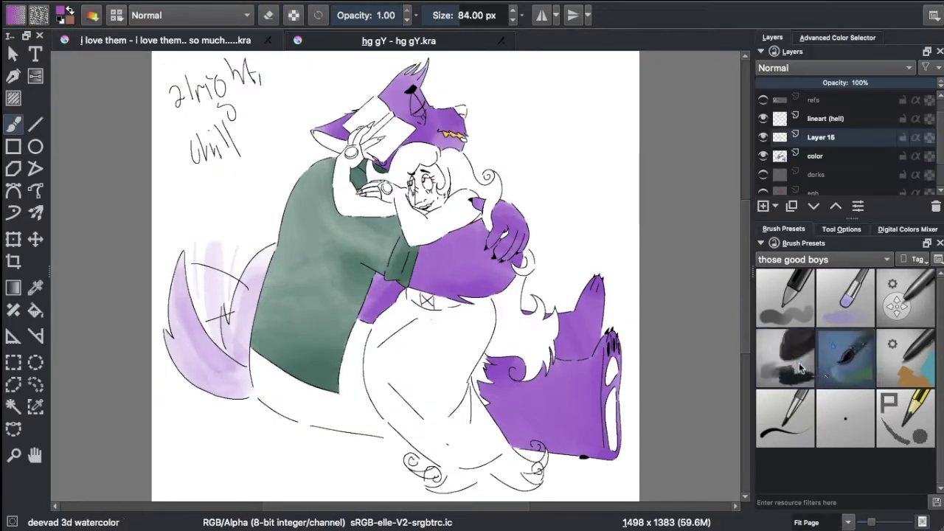
{"action": "left_click", "coordinate": [837, 36]}
{"action": "left_click", "coordinate": [848, 147]}
{"action": "left_click", "coordinate": [772, 37]}
{"action": "left_click_drag", "start_coordinate": [309, 136], "coordinate": [350, 151]}
Step: Erase the pink spill around the wolf's inner ear and over the woman's hand, starting with a 41.70 px eraser
{"action": "scroll", "coordinate": [351, 151], "scroll_direction": "up", "scroll_amount": 5}
{"action": "scroll", "coordinate": [350, 151], "scroll_direction": "down", "scroll_amount": 2}
{"action": "key", "text": "["}
{"action": "key", "text": "["}
{"action": "key", "text": "["}
{"action": "key", "text": "["}
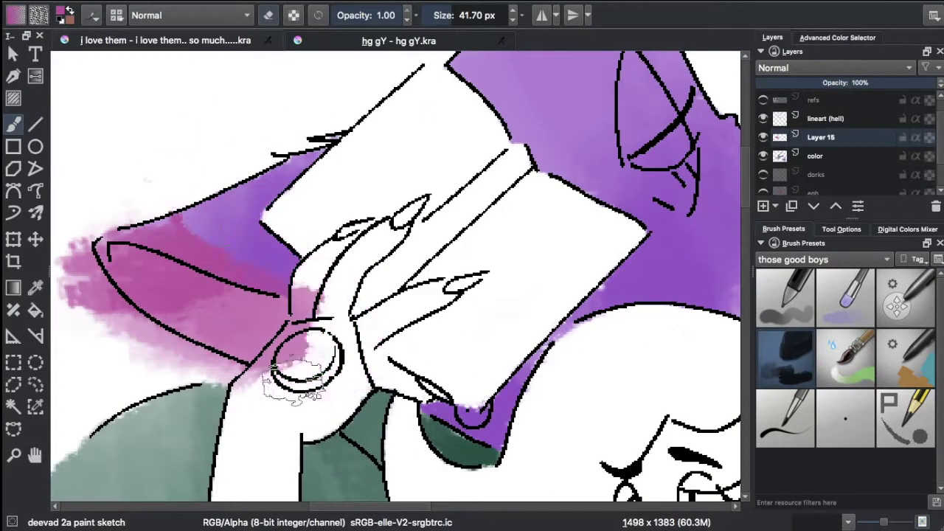
{"action": "left_click_drag", "start_coordinate": [162, 214], "coordinate": [221, 310]}
{"action": "left_click", "coordinate": [191, 15]}
{"action": "left_click", "coordinate": [143, 91]}
{"action": "left_click_drag", "start_coordinate": [476, 15], "coordinate": [433, 35]}
{"action": "mouse_move", "coordinate": [147, 347]}
{"action": "left_mouse_down"}
{"action": "mouse_move", "coordinate": [295, 289]}
{"action": "mouse_move", "coordinate": [273, 384]}
{"action": "left_mouse_up"}
{"action": "key", "text": "2"}
{"action": "key", "text": "/"}
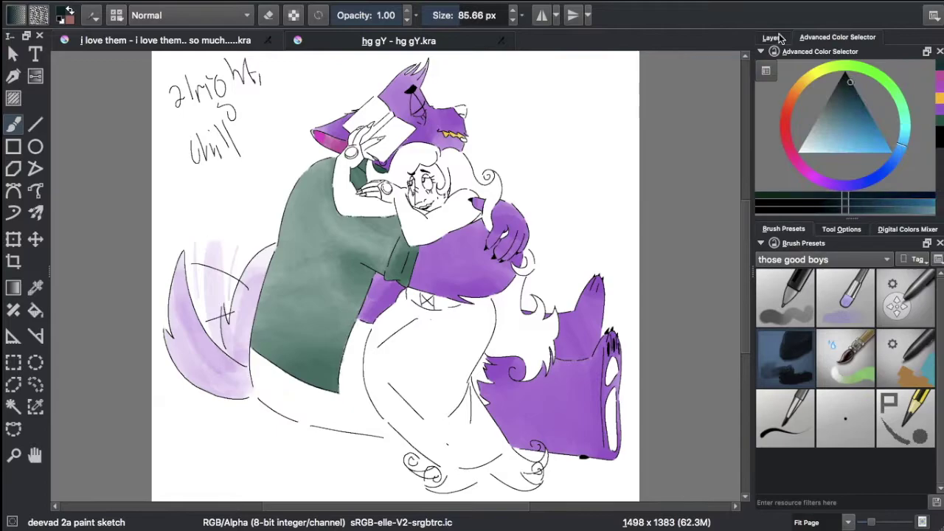
Step: Paint the wolf's trousers blackish teal on Layer 15, hide the color layer and lower Layer 15's opacity to 32%
{"action": "scroll", "coordinate": [368, 295], "scroll_direction": "up", "scroll_amount": 2}
{"action": "mouse_move", "coordinate": [221, 413]}
{"action": "left_mouse_down"}
{"action": "mouse_move", "coordinate": [383, 332]}
{"action": "mouse_move", "coordinate": [469, 375]}
{"action": "mouse_move", "coordinate": [221, 413]}
{"action": "mouse_move", "coordinate": [442, 332]}
{"action": "left_mouse_up"}
{"action": "left_click", "coordinate": [763, 156]}
{"action": "left_click", "coordinate": [814, 82]}
Step: Erase the dark spill around the trousers, starting with a 41.70 px eraser, and merge Layer 15 into the color layer
{"action": "mouse_move", "coordinate": [346, 288]}
{"action": "left_mouse_down"}
{"action": "mouse_move", "coordinate": [464, 398]}
{"action": "mouse_move", "coordinate": [221, 332]}
{"action": "left_mouse_up"}
{"action": "scroll", "coordinate": [305, 330], "scroll_direction": "up", "scroll_amount": 3}
{"action": "mouse_move", "coordinate": [304, 313]}
{"action": "left_mouse_down"}
{"action": "mouse_move", "coordinate": [190, 263]}
{"action": "mouse_move", "coordinate": [194, 295]}
{"action": "mouse_move", "coordinate": [221, 336]}
{"action": "left_mouse_up"}
{"action": "scroll", "coordinate": [328, 433], "scroll_direction": "left", "scroll_amount": 4}
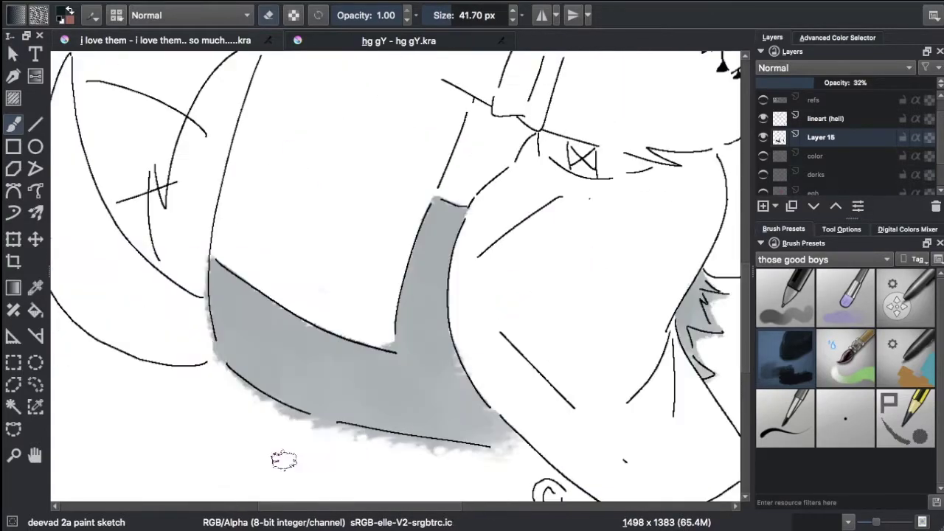
{"action": "scroll", "coordinate": [391, 345], "scroll_direction": "right", "scroll_amount": 6}
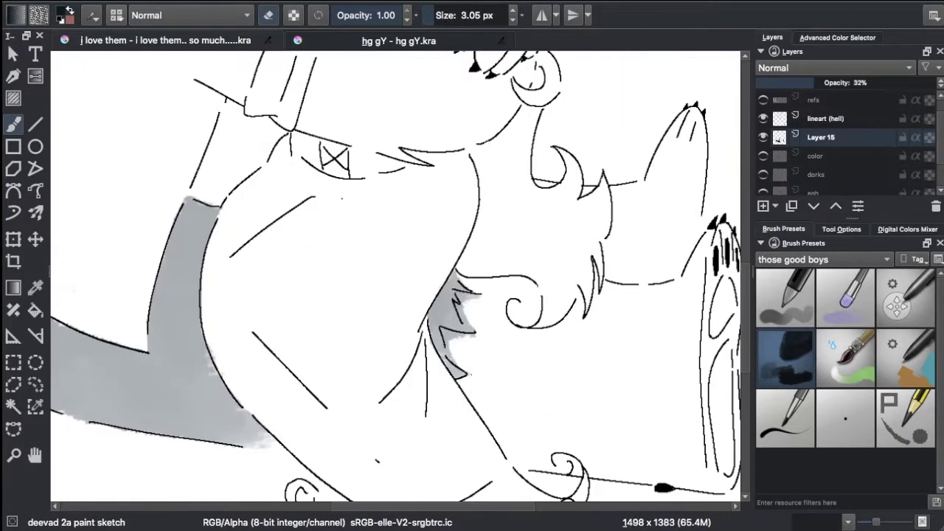
{"action": "key", "text": "2"}
{"action": "key", "text": "ctrl+e"}
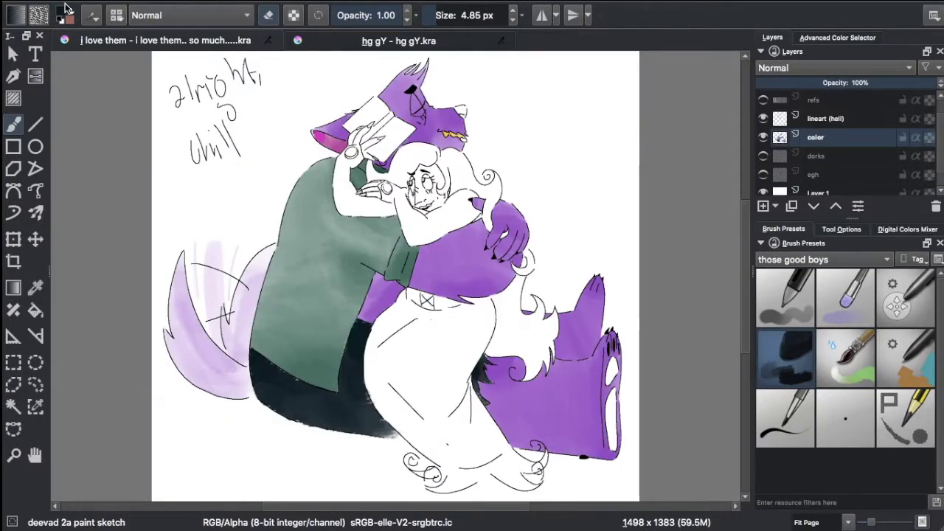
Step: Add a new layer above the color layer and paint the wolf's nose dark purple with a 22.48 px brush
{"action": "left_click", "coordinate": [837, 37]}
{"action": "left_click", "coordinate": [772, 37]}
{"action": "key", "text": "Insert"}
{"action": "scroll", "coordinate": [398, 221], "scroll_direction": "up", "scroll_amount": 5}
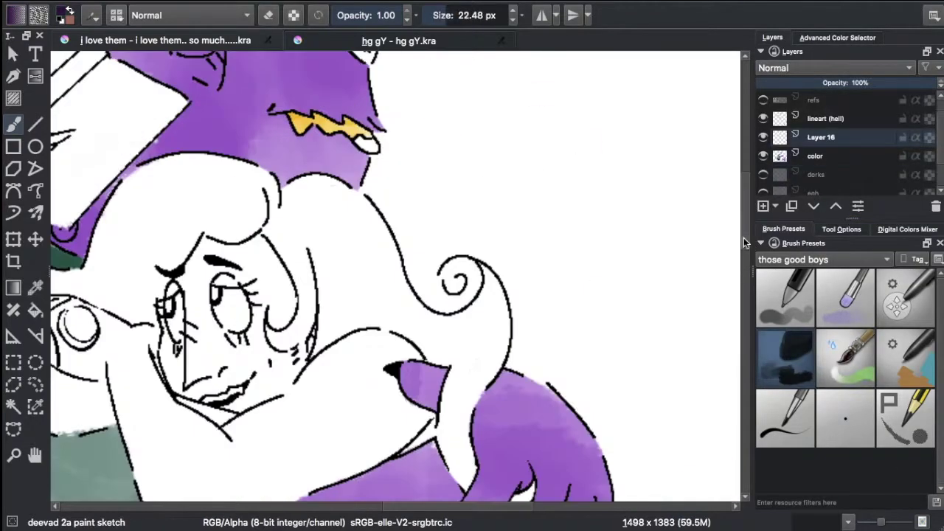
{"action": "left_click_drag", "start_coordinate": [332, 174], "coordinate": [380, 196]}
{"action": "key", "text": "ctrl+z"}
Step: Paint the small shape at the front of the wolf's mouth greyish mauve and erase the spill around it
{"action": "left_click", "coordinate": [837, 37]}
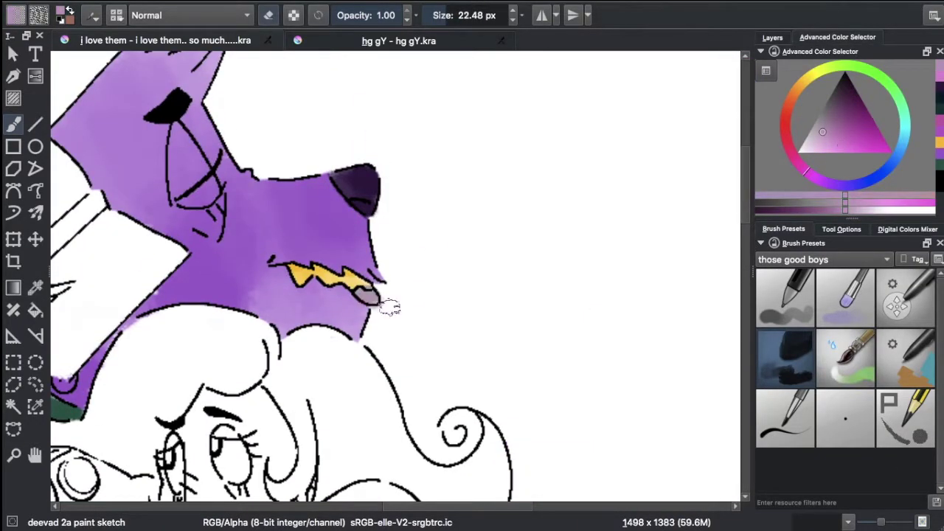
{"action": "left_click", "coordinate": [772, 36]}
{"action": "key", "text": "ctrl+z"}
{"action": "key", "text": "2"}
Step: Draw short dark fur strokes over the wolf's legs, arm and hand with the deevad 5b pixel fixmap brush
{"action": "left_click", "coordinate": [837, 36]}
{"action": "key", "text": "slash"}
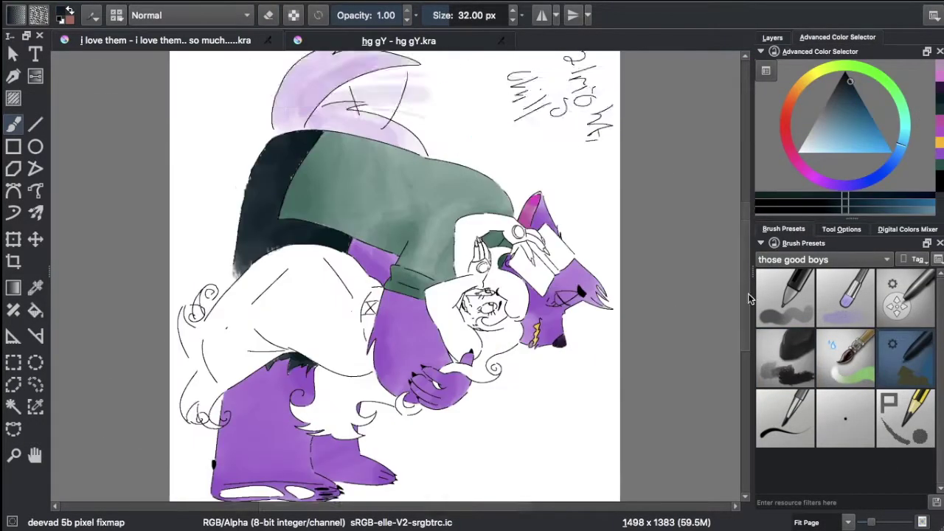
{"action": "scroll", "coordinate": [398, 295], "scroll_direction": "up", "scroll_amount": 5}
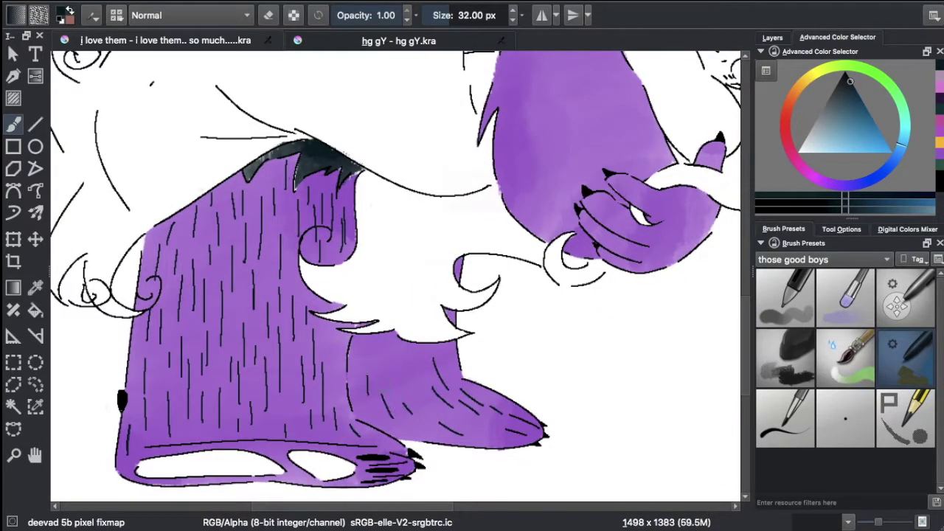
{"action": "key", "text": "2"}
{"action": "scroll", "coordinate": [394, 291], "scroll_direction": "up", "scroll_amount": 5}
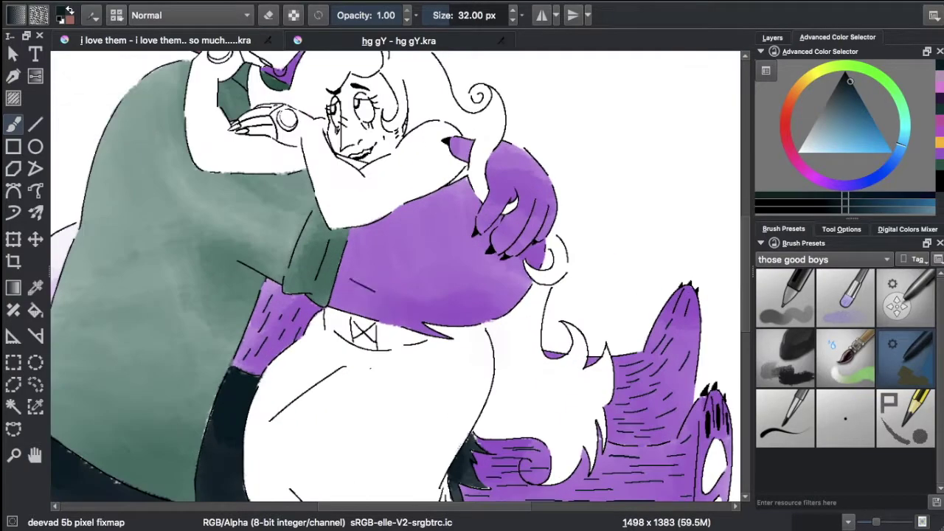
{"action": "scroll", "coordinate": [431, 338], "scroll_direction": "up", "scroll_amount": 2}
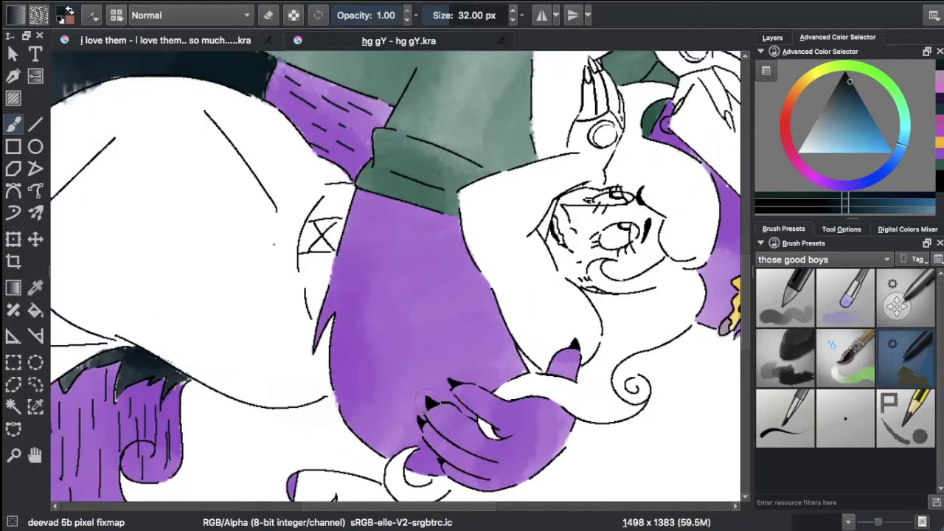
{"action": "key", "text": "5"}
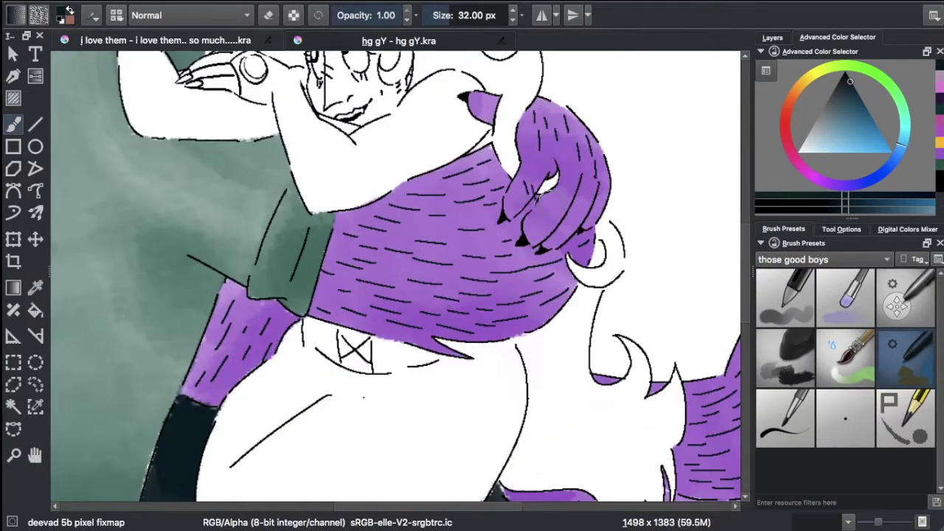
Step: Paint the wolf's paw pads pink at 22.48 px and shade the drooping eyelid dark purple at 5.58 px
{"action": "scroll", "coordinate": [169, 305], "scroll_direction": "up", "scroll_amount": 5}
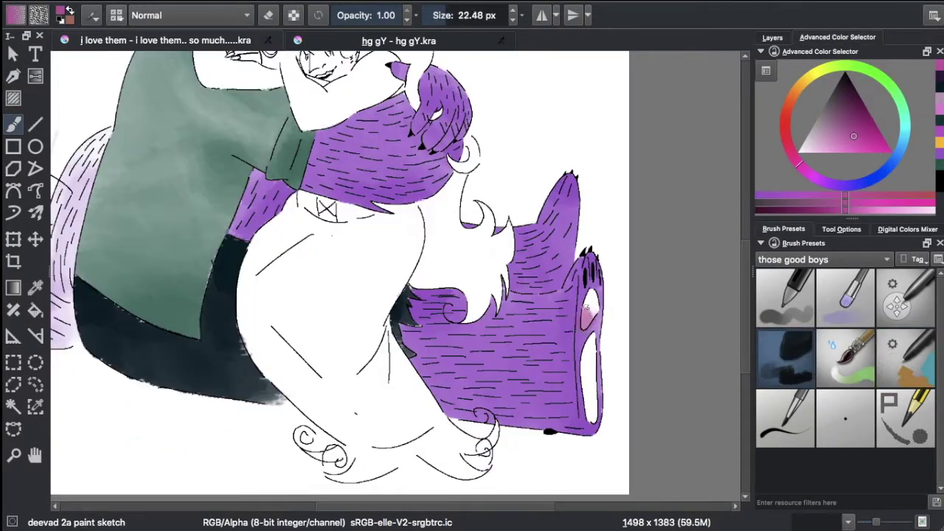
{"action": "left_click_drag", "start_coordinate": [590, 394], "coordinate": [589, 343]}
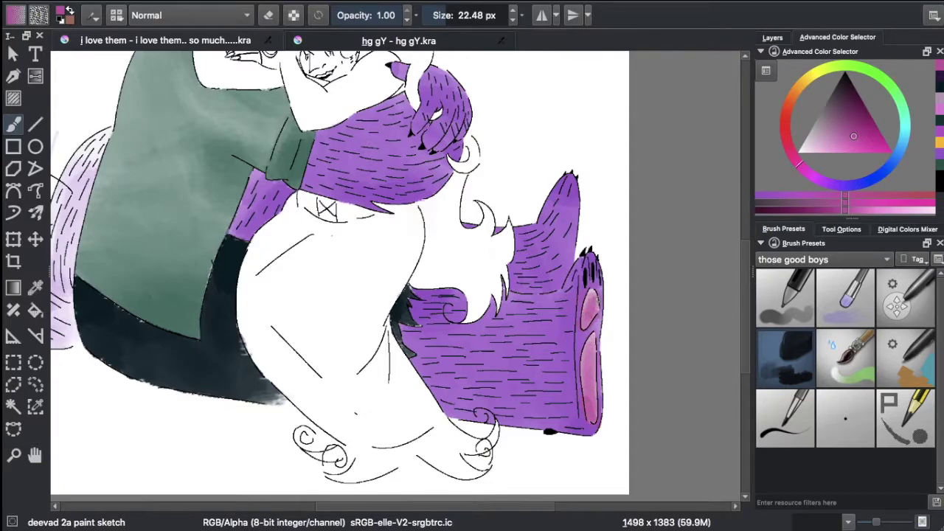
{"action": "scroll", "coordinate": [655, 418], "scroll_direction": "up", "scroll_amount": 3}
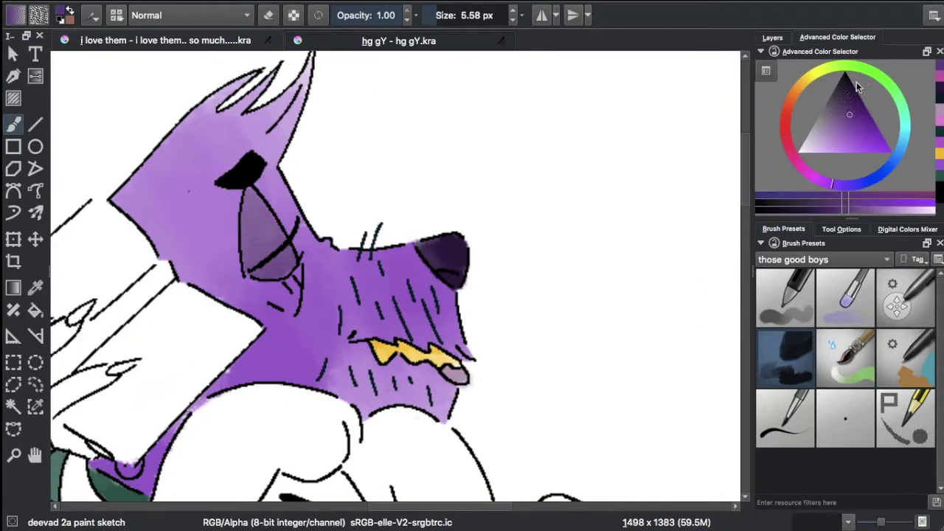
{"action": "left_click", "coordinate": [857, 82]}
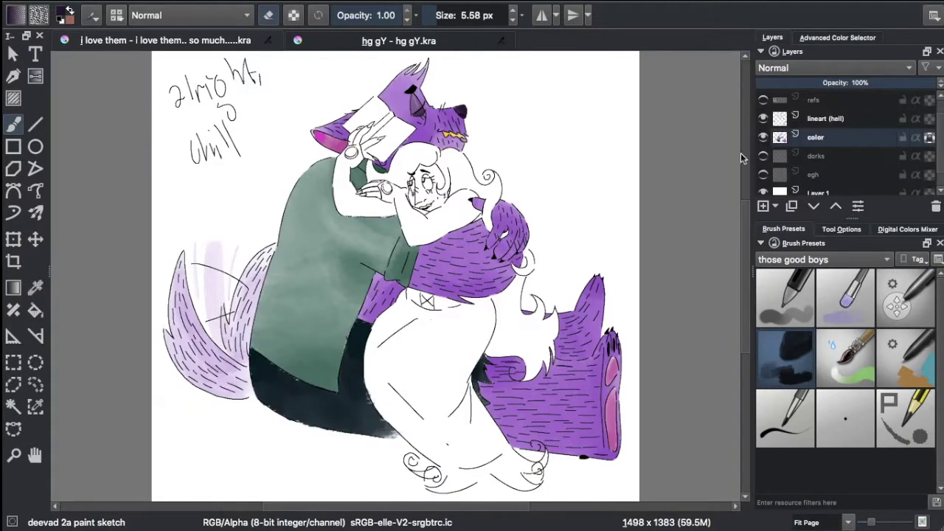
Step: Paint the woman's sleeve and skirt dark plum on Layer 19, blending to rose red at the hem, with brushes up to 204.03 px
{"action": "left_click", "coordinate": [818, 40]}
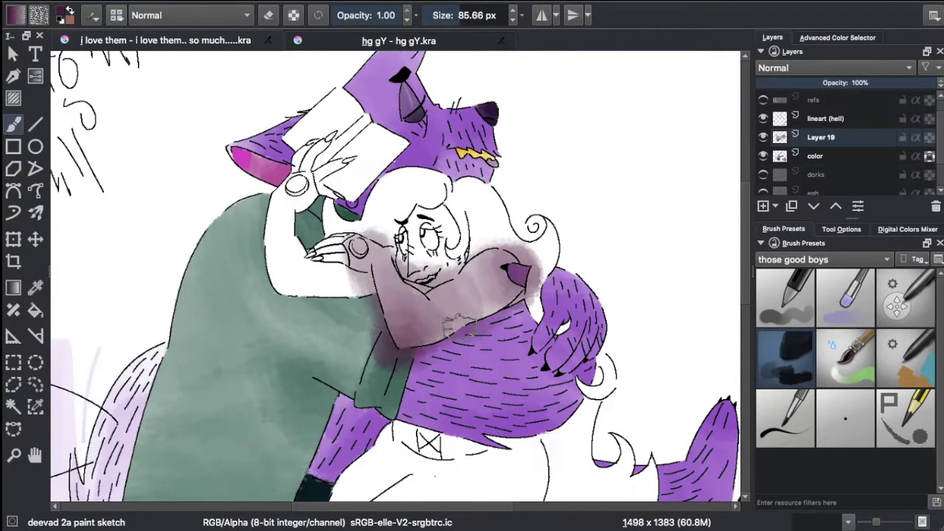
{"action": "mouse_move", "coordinate": [458, 325]}
{"action": "left_mouse_down"}
{"action": "mouse_move", "coordinate": [442, 295]}
{"action": "mouse_move", "coordinate": [413, 280]}
{"action": "mouse_move", "coordinate": [347, 326]}
{"action": "mouse_move", "coordinate": [488, 310]}
{"action": "mouse_move", "coordinate": [354, 251]}
{"action": "mouse_move", "coordinate": [336, 291]}
{"action": "mouse_move", "coordinate": [443, 222]}
{"action": "mouse_move", "coordinate": [516, 458]}
{"action": "mouse_move", "coordinate": [590, 472]}
{"action": "mouse_move", "coordinate": [402, 373]}
{"action": "mouse_move", "coordinate": [438, 232]}
{"action": "mouse_move", "coordinate": [383, 259]}
{"action": "mouse_move", "coordinate": [443, 265]}
{"action": "mouse_move", "coordinate": [469, 321]}
{"action": "mouse_move", "coordinate": [443, 354]}
{"action": "mouse_move", "coordinate": [432, 215]}
{"action": "mouse_move", "coordinate": [455, 316]}
{"action": "mouse_move", "coordinate": [378, 274]}
{"action": "mouse_move", "coordinate": [413, 332]}
{"action": "mouse_move", "coordinate": [457, 310]}
{"action": "mouse_move", "coordinate": [513, 155]}
{"action": "left_mouse_up"}
{"action": "scroll", "coordinate": [354, 251], "scroll_direction": "down", "scroll_amount": 8}
{"action": "key", "text": "bracketright"}
{"action": "key", "text": "bracketright"}
{"action": "key", "text": "bracketright"}
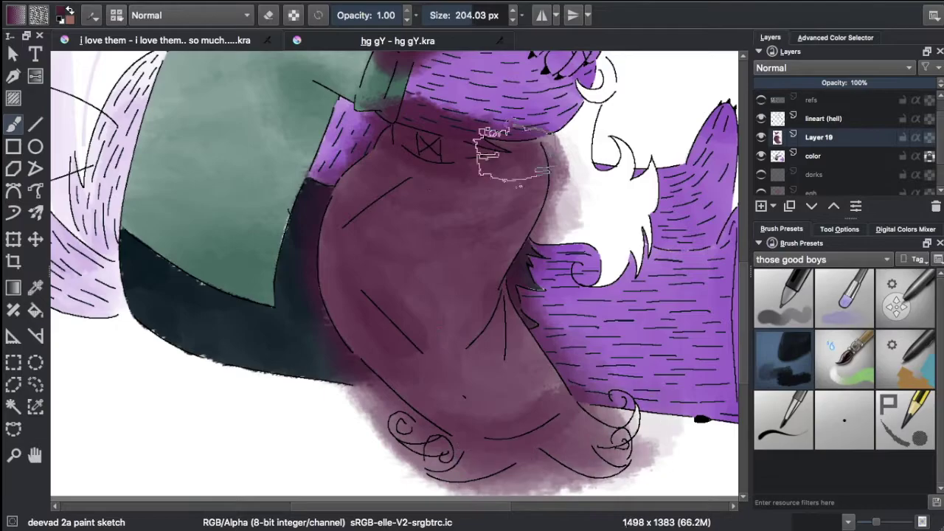
{"action": "key", "text": "2"}
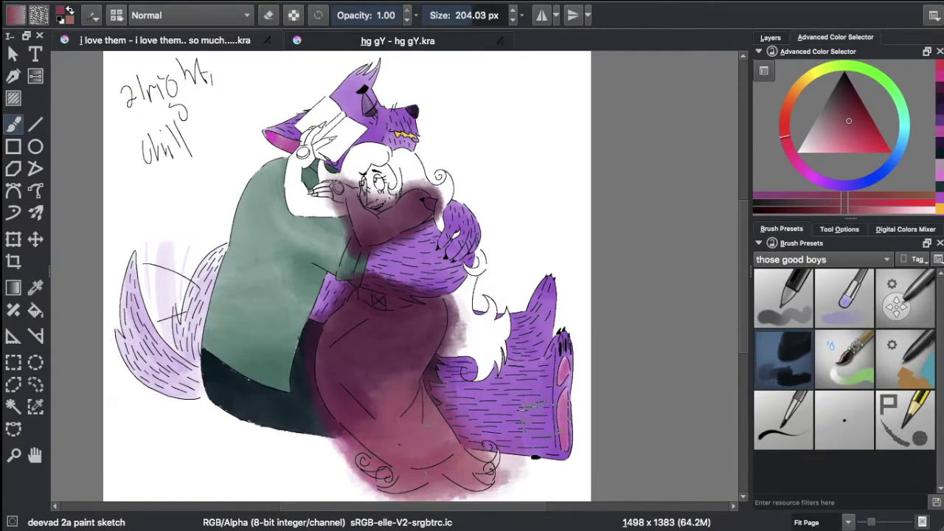
Step: Hide the color layer and roughly erase the plum spill around the dress on Layer 19 with an 87.26 px eraser
{"action": "left_click", "coordinate": [770, 37]}
{"action": "scroll", "coordinate": [383, 309], "scroll_direction": "up", "scroll_amount": 5}
{"action": "key", "text": "bracketleft"}
{"action": "key", "text": "bracketleft"}
{"action": "key", "text": "bracketleft"}
{"action": "key", "text": "e"}
{"action": "mouse_move", "coordinate": [457, 169]}
{"action": "left_mouse_down"}
{"action": "mouse_move", "coordinate": [208, 251]}
{"action": "mouse_move", "coordinate": [295, 354]}
{"action": "mouse_move", "coordinate": [517, 309]}
{"action": "left_mouse_up"}
{"action": "scroll", "coordinate": [383, 295], "scroll_direction": "up", "scroll_amount": 5}
{"action": "left_click_drag", "start_coordinate": [222, 222], "coordinate": [442, 221]}
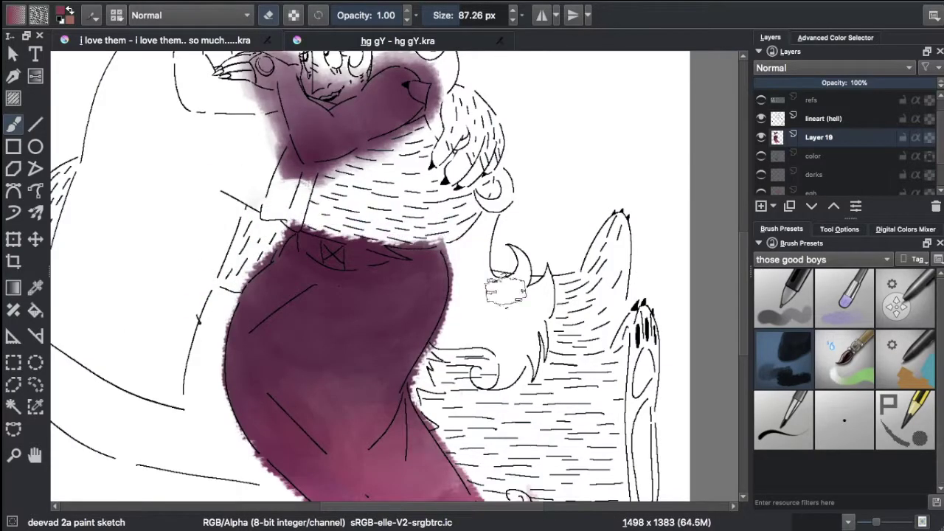
{"action": "scroll", "coordinate": [383, 295], "scroll_direction": "down", "scroll_amount": 3}
{"action": "left_click_drag", "start_coordinate": [347, 250], "coordinate": [442, 280]}
Step: Erase the plum spill from the woman's face, hand and sleeve edges with a 26.56 px eraser
{"action": "scroll", "coordinate": [384, 295], "scroll_direction": "up", "scroll_amount": 3}
{"action": "key", "text": "bracketleft"}
{"action": "key", "text": "bracketleft"}
{"action": "key", "text": "bracketleft"}
{"action": "left_click_drag", "start_coordinate": [398, 221], "coordinate": [428, 210]}
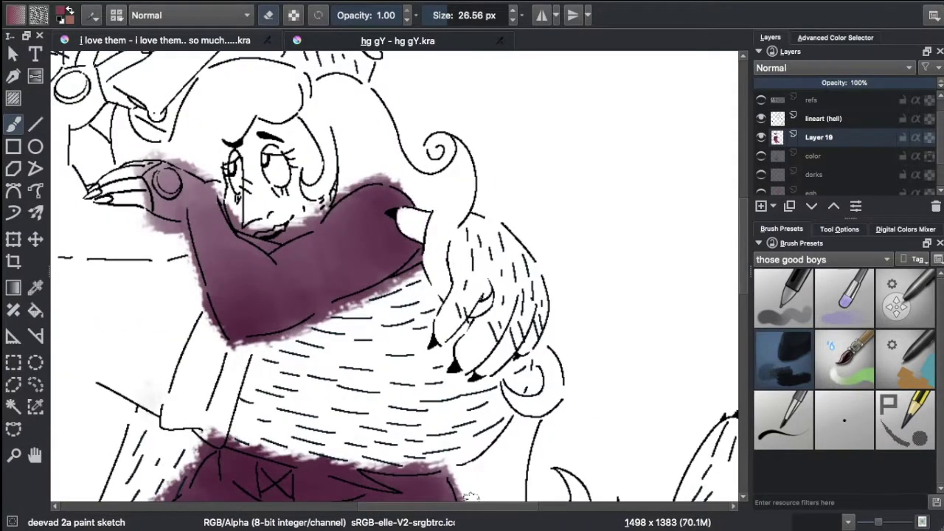
{"action": "scroll", "coordinate": [383, 295], "scroll_direction": "left", "scroll_amount": 5}
{"action": "scroll", "coordinate": [375, 216], "scroll_direction": "up", "scroll_amount": 2}
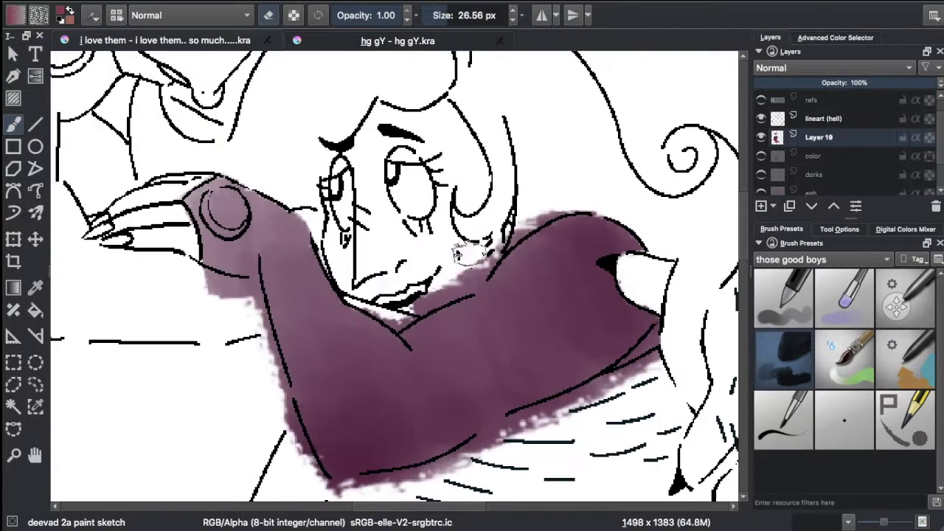
{"action": "left_click_drag", "start_coordinate": [465, 273], "coordinate": [420, 306]}
{"action": "mouse_move", "coordinate": [435, 265]}
{"action": "left_mouse_down"}
{"action": "mouse_move", "coordinate": [487, 255]}
{"action": "mouse_move", "coordinate": [472, 295]}
{"action": "left_mouse_up"}
Step: Clean the sleeve's outer edge and clear the round wrist ornament with a 10.32 px eraser
{"action": "key", "text": "bracketleft"}
{"action": "key", "text": "bracketleft"}
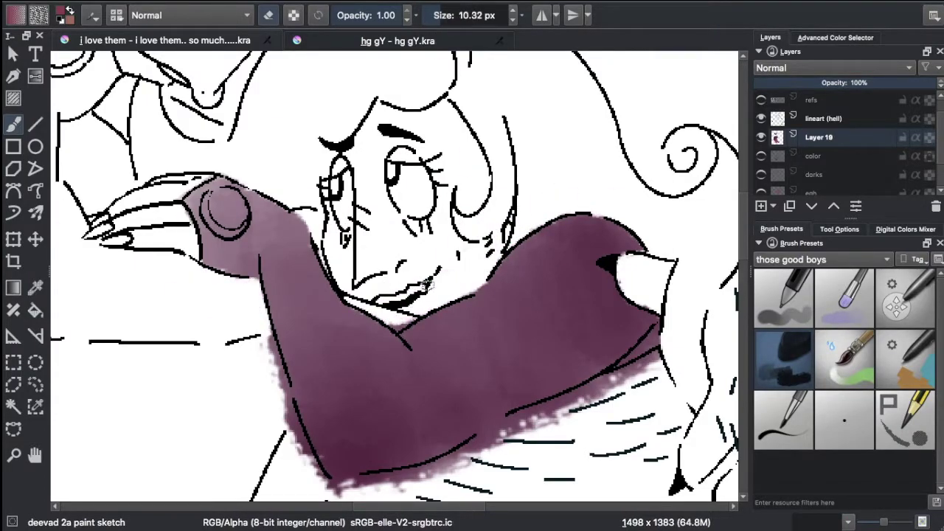
{"action": "scroll", "coordinate": [317, 325], "scroll_direction": "down", "scroll_amount": 2}
{"action": "left_click_drag", "start_coordinate": [280, 460], "coordinate": [504, 153]}
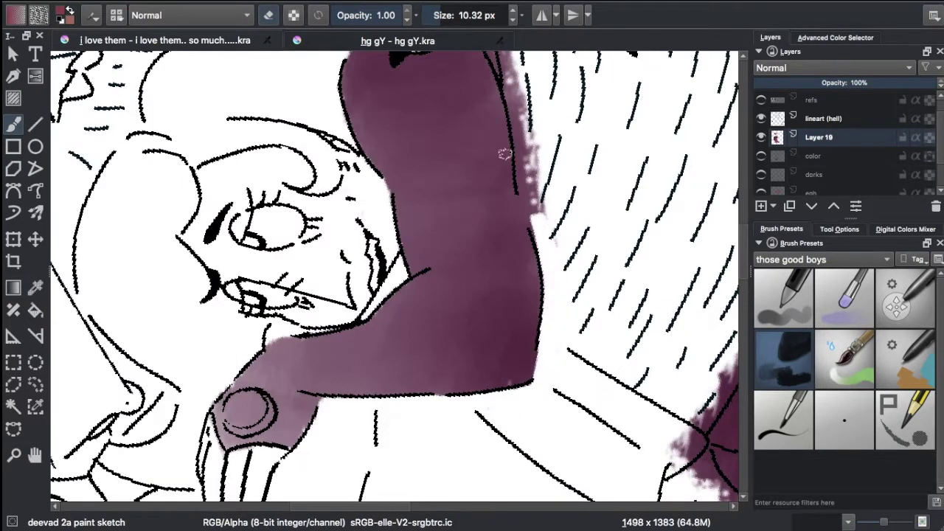
{"action": "left_click_drag", "start_coordinate": [529, 196], "coordinate": [319, 127]}
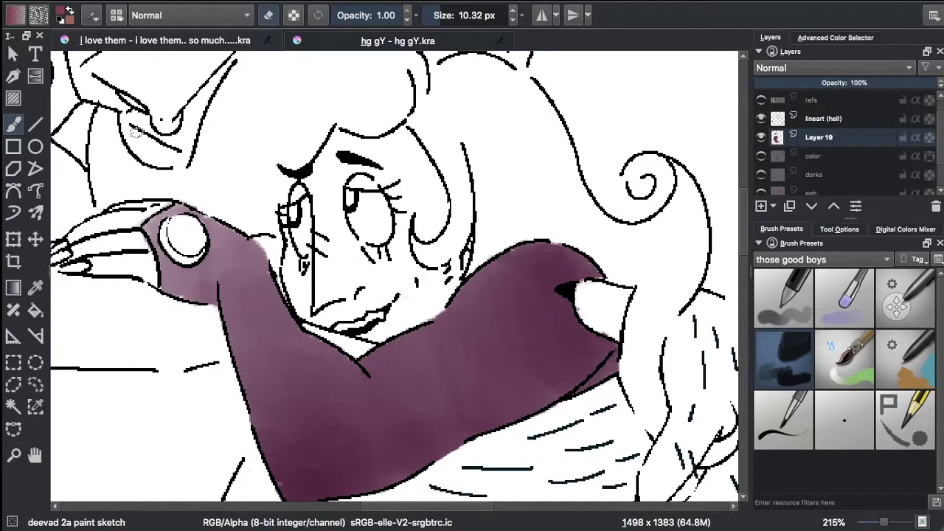
Step: Erase the plum paint along the skirt's waist, inside the crossed belt buckle and in the fur tuft, down to 4.19 px
{"action": "scroll", "coordinate": [135, 130], "scroll_direction": "down", "scroll_amount": 10}
{"action": "key", "text": "bracketright"}
{"action": "left_click_drag", "start_coordinate": [254, 166], "coordinate": [342, 127]}
{"action": "left_click_drag", "start_coordinate": [306, 188], "coordinate": [402, 151]}
{"action": "left_click_drag", "start_coordinate": [689, 335], "coordinate": [677, 206]}
{"action": "mouse_move", "coordinate": [398, 179]}
{"action": "left_mouse_down"}
{"action": "mouse_move", "coordinate": [486, 193]}
{"action": "mouse_move", "coordinate": [634, 190]}
{"action": "left_mouse_up"}
{"action": "key", "text": "["}
{"action": "left_click_drag", "start_coordinate": [530, 225], "coordinate": [545, 225]}
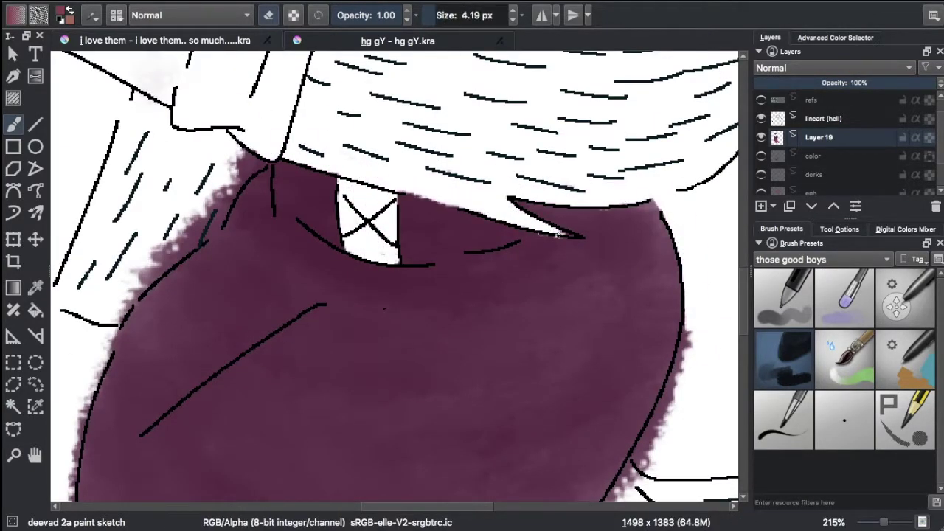
Step: Erase the spill down the skirt's left side at 26.56 px and around the left hem curls at 10.32 px
{"action": "scroll", "coordinate": [649, 403], "scroll_direction": "down", "scroll_amount": 5}
{"action": "scroll", "coordinate": [472, 258], "scroll_direction": "left", "scroll_amount": 5}
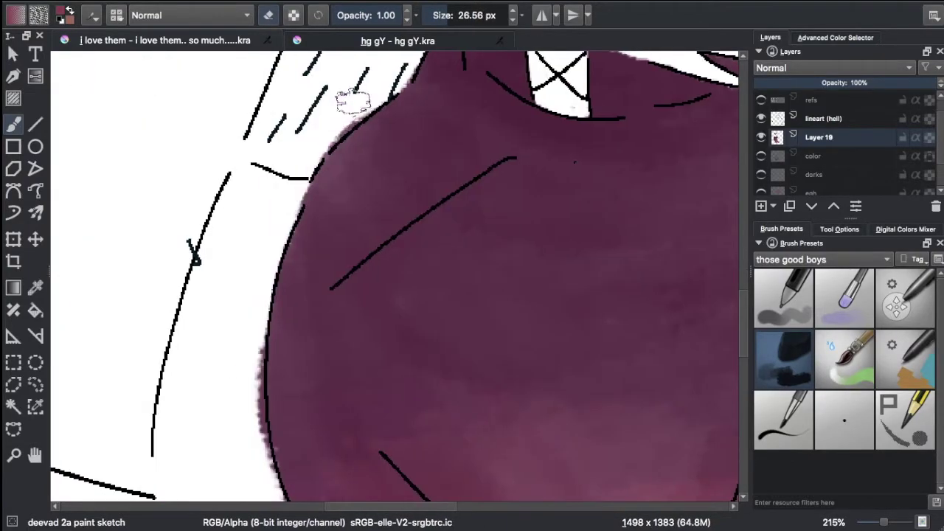
{"action": "scroll", "coordinate": [310, 222], "scroll_direction": "down", "scroll_amount": 3}
{"action": "scroll", "coordinate": [354, 455], "scroll_direction": "down", "scroll_amount": 8}
{"action": "key", "text": "["}
{"action": "key", "text": "["}
{"action": "key", "text": "["}
{"action": "left_click_drag", "start_coordinate": [547, 396], "coordinate": [581, 388]}
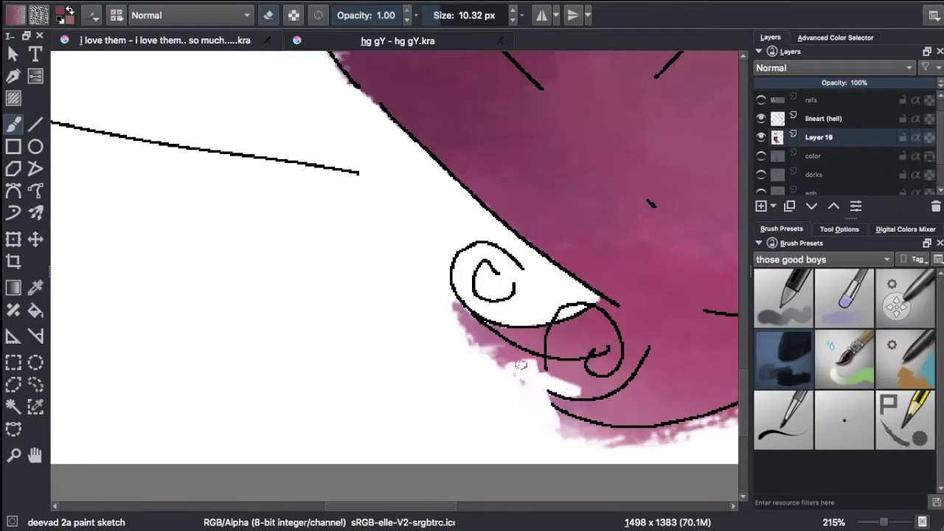
Step: Remove the curls at both ends of the skirt hem on the lineart (hell) layer with a 32 px pixel fixmap eraser
{"action": "left_click_drag", "start_coordinate": [458, 310], "coordinate": [542, 409]}
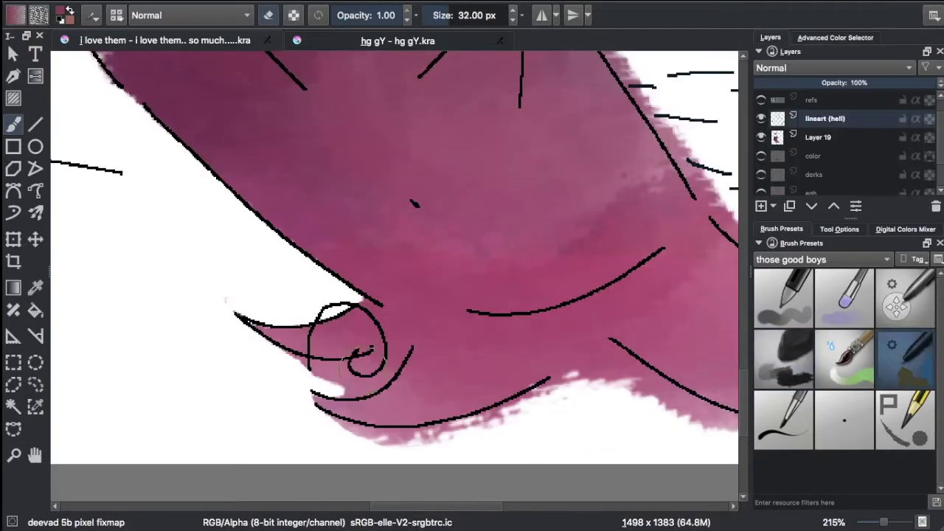
{"action": "left_click_drag", "start_coordinate": [346, 317], "coordinate": [391, 347]}
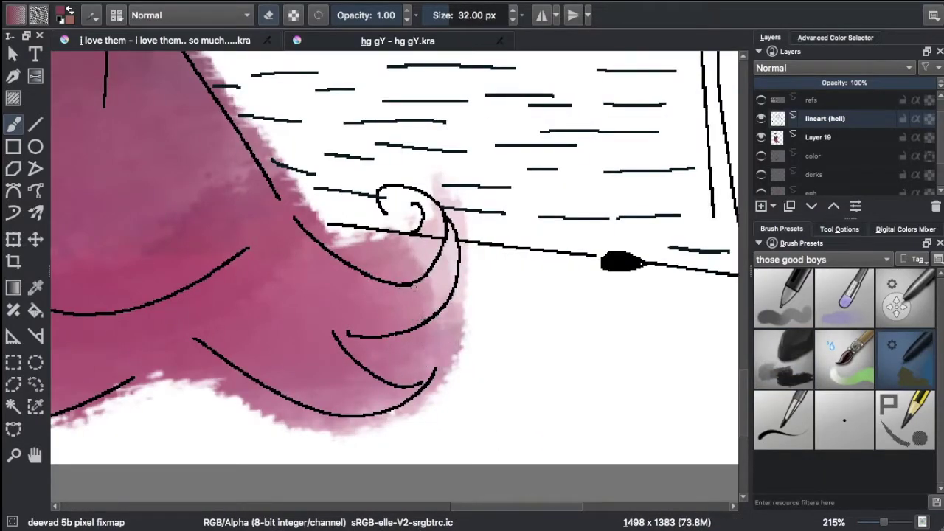
{"action": "mouse_move", "coordinate": [384, 195]}
{"action": "left_mouse_down"}
{"action": "mouse_move", "coordinate": [422, 221]}
{"action": "mouse_move", "coordinate": [436, 200]}
{"action": "left_mouse_up"}
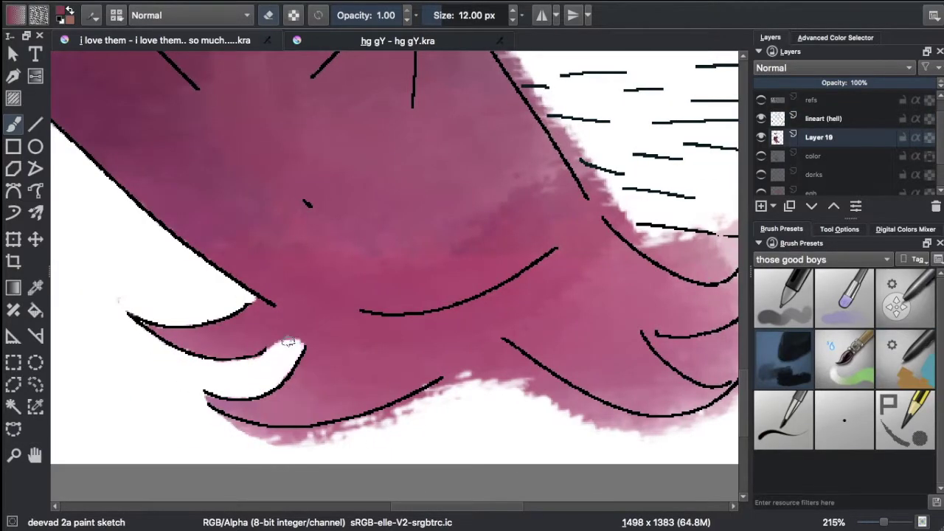
Step: Erase the pink spill around the skirt's hem points with a 12 px eraser and merge Layer 19 into the color layer
{"action": "left_click_drag", "start_coordinate": [287, 341], "coordinate": [296, 345]}
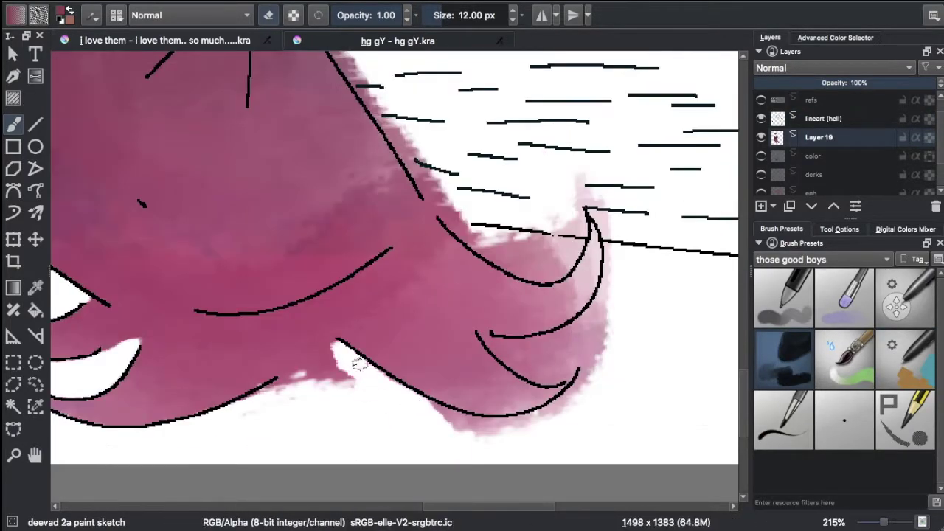
{"action": "left_click_drag", "start_coordinate": [336, 347], "coordinate": [380, 376]}
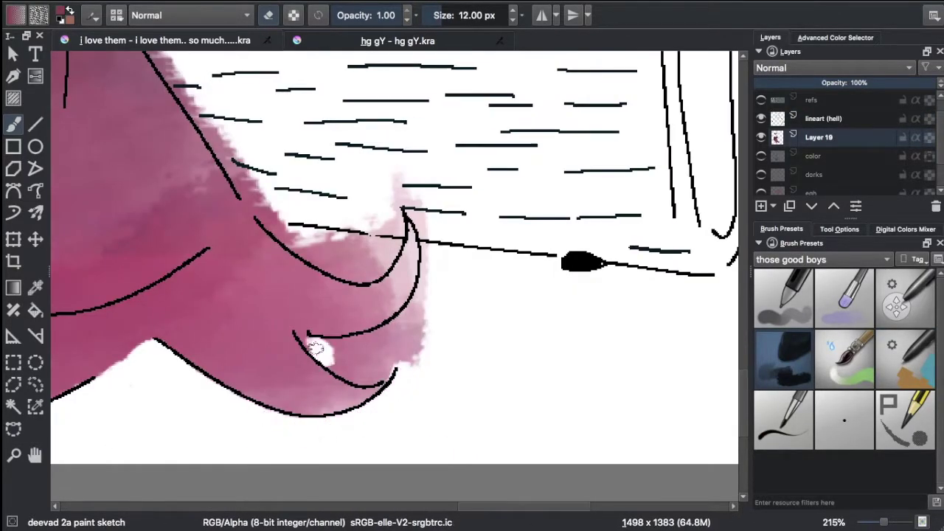
{"action": "left_click_drag", "start_coordinate": [317, 350], "coordinate": [420, 317]}
{"action": "mouse_move", "coordinate": [346, 236]}
{"action": "left_mouse_down"}
{"action": "mouse_move", "coordinate": [322, 263]}
{"action": "mouse_move", "coordinate": [394, 206]}
{"action": "left_mouse_up"}
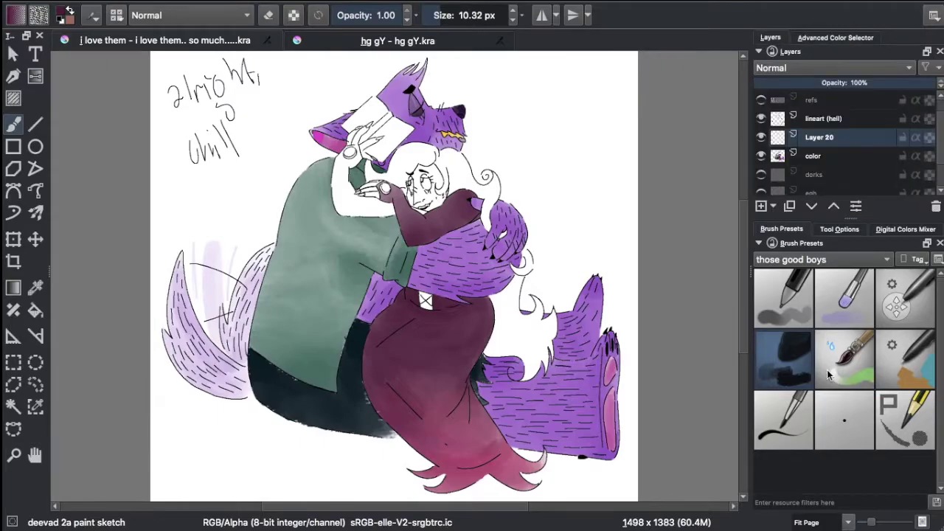
Step: Touch up the line art under the woman's chin on the lineart (hell) layer with the 32 px pixel fixmap brush
{"action": "scroll", "coordinate": [362, 126], "scroll_direction": "up", "scroll_amount": 5}
{"action": "left_click", "coordinate": [906, 360]}
{"action": "left_click", "coordinate": [824, 118]}
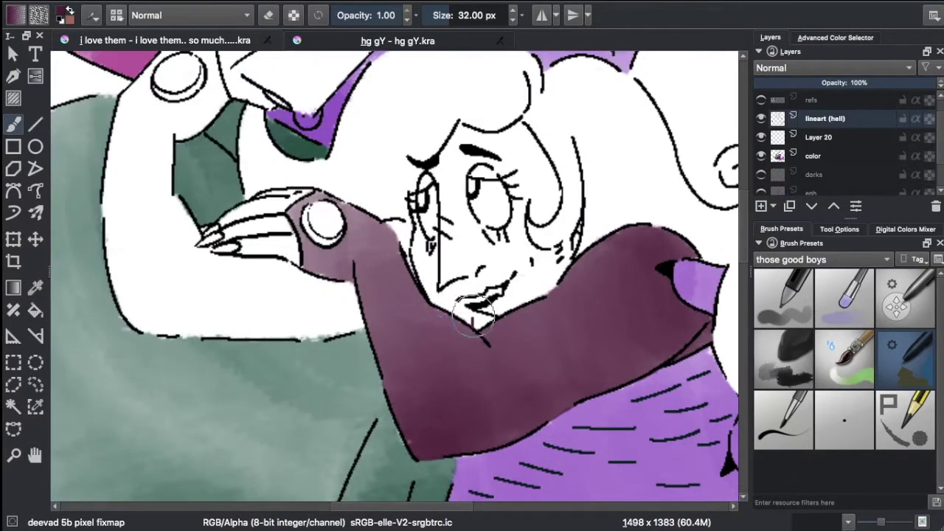
Step: Paint the woman's raised sleeve, from elbow to wrist, plum on Layer 20 with the deevad 2a paint sketch brush at 58 px
{"action": "left_click", "coordinate": [835, 36]}
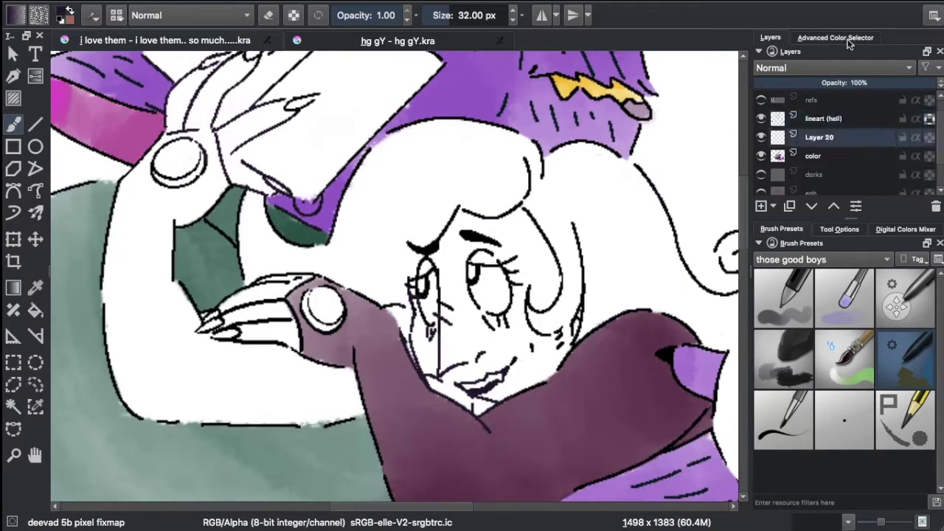
{"action": "left_click", "coordinate": [783, 360]}
{"action": "left_click_drag", "start_coordinate": [110, 354], "coordinate": [221, 413]}
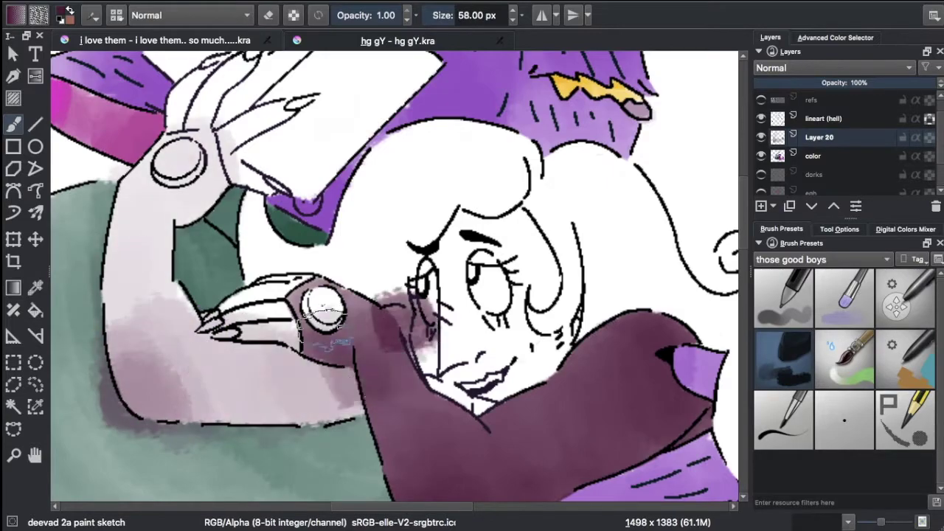
{"action": "left_click_drag", "start_coordinate": [147, 221], "coordinate": [332, 413]}
{"action": "mouse_move", "coordinate": [133, 185]}
{"action": "left_mouse_down"}
{"action": "mouse_move", "coordinate": [145, 358]}
{"action": "mouse_move", "coordinate": [137, 401]}
{"action": "mouse_move", "coordinate": [185, 385]}
{"action": "mouse_move", "coordinate": [185, 285]}
{"action": "mouse_move", "coordinate": [243, 346]}
{"action": "left_mouse_up"}
Step: Erase the plum spill beside the face at 31.11 px and around the raised sleeve's outer edge and wrist at 9.21 px
{"action": "left_click_drag", "start_coordinate": [487, 15], "coordinate": [460, 16]}
{"action": "left_click_drag", "start_coordinate": [398, 310], "coordinate": [443, 369]}
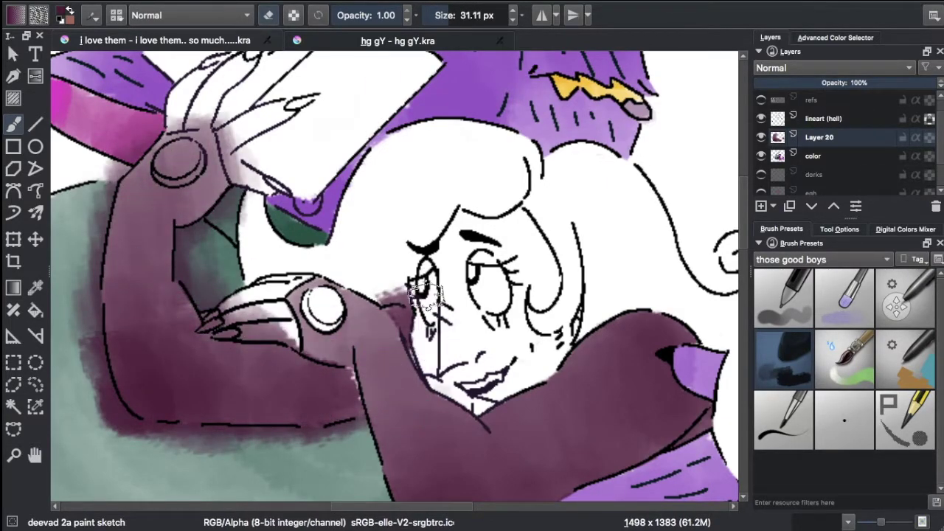
{"action": "left_click_drag", "start_coordinate": [461, 17], "coordinate": [443, 22]}
{"action": "key", "text": "bracketright"}
{"action": "left_click_drag", "start_coordinate": [71, 197], "coordinate": [195, 197]}
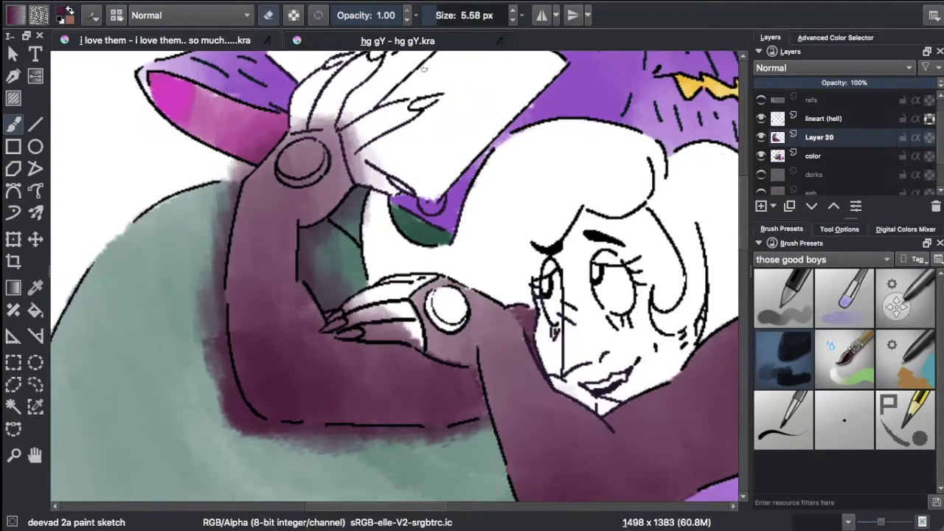
{"action": "key", "text": "bracketright"}
{"action": "mouse_move", "coordinate": [199, 147]}
{"action": "left_mouse_down"}
{"action": "mouse_move", "coordinate": [236, 354]}
{"action": "mouse_move", "coordinate": [272, 443]}
{"action": "left_mouse_up"}
{"action": "mouse_move", "coordinate": [302, 232]}
{"action": "left_mouse_down"}
{"action": "mouse_move", "coordinate": [328, 310]}
{"action": "mouse_move", "coordinate": [339, 303]}
{"action": "left_mouse_up"}
{"action": "left_click_drag", "start_coordinate": [372, 188], "coordinate": [352, 145]}
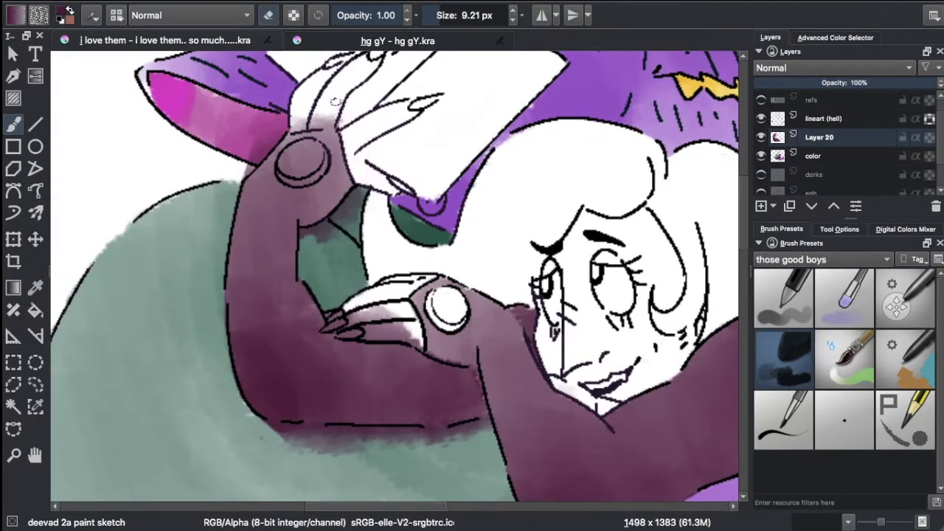
Step: Erase the plum spill below the raised arm's elbow with a 10.32 px eraser and merge Layer 20 into the color layer
{"action": "key", "text": "bracketright"}
{"action": "left_click_drag", "start_coordinate": [265, 439], "coordinate": [360, 436]}
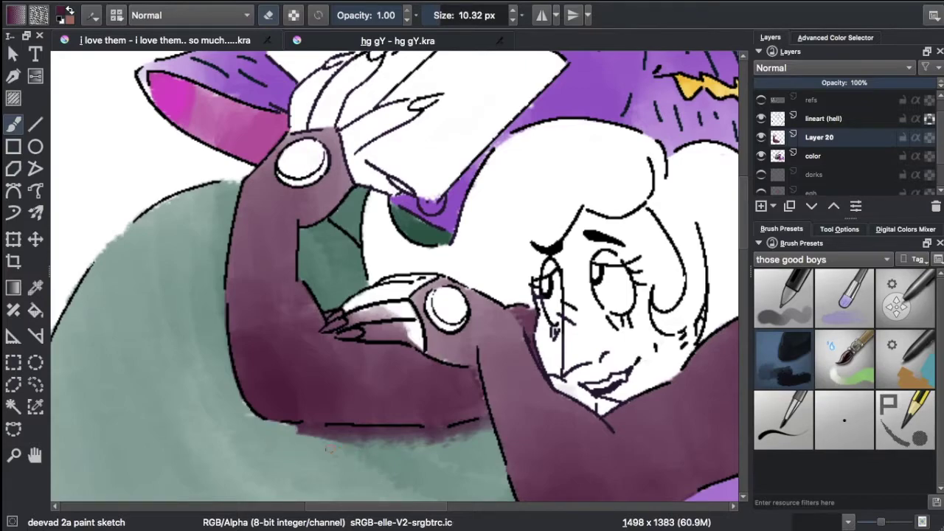
{"action": "left_click_drag", "start_coordinate": [298, 435], "coordinate": [446, 437]}
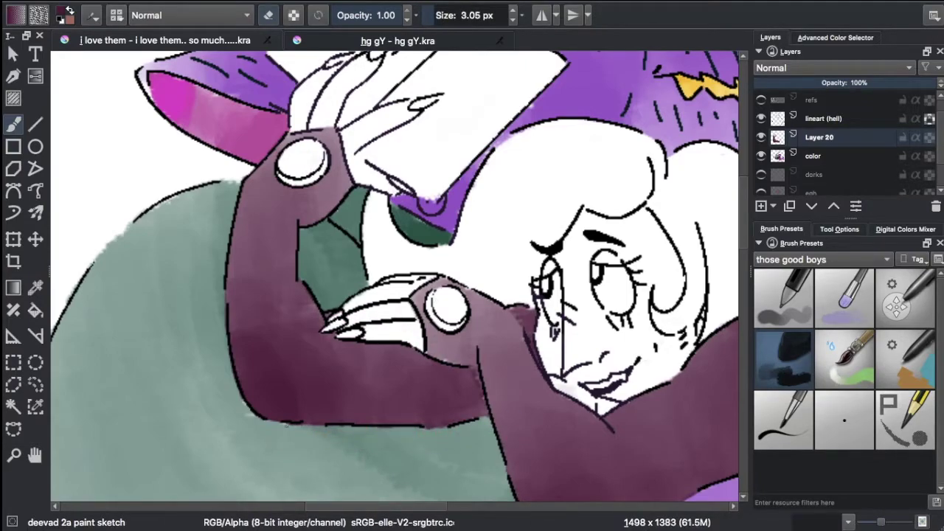
{"action": "scroll", "coordinate": [413, 295], "scroll_direction": "down", "scroll_amount": 5}
{"action": "key", "text": "ctrl+e"}
Step: Paint the woman's upper hair dark navy around her face on a new layer with a 73.74 px brush, using the refs layer as guide
{"action": "key", "text": "Insert"}
{"action": "scroll", "coordinate": [368, 295], "scroll_direction": "up", "scroll_amount": 4}
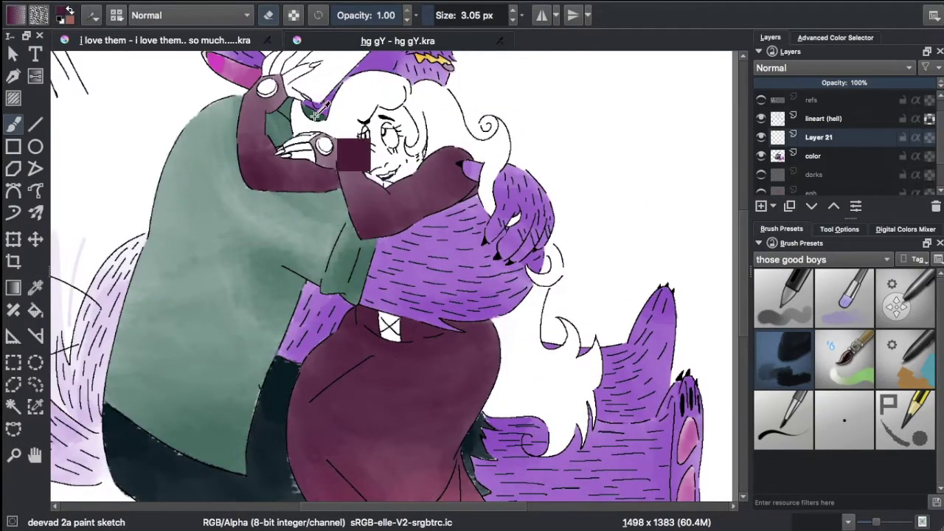
{"action": "scroll", "coordinate": [317, 109], "scroll_direction": "up", "scroll_amount": 3}
{"action": "key", "text": "2"}
{"action": "left_click", "coordinate": [760, 100]}
{"action": "left_click", "coordinate": [835, 37]}
{"action": "left_click", "coordinate": [770, 38]}
{"action": "left_click", "coordinate": [760, 99]}
{"action": "scroll", "coordinate": [454, 185], "scroll_direction": "up", "scroll_amount": 5}
{"action": "left_click_drag", "start_coordinate": [177, 88], "coordinate": [339, 170]}
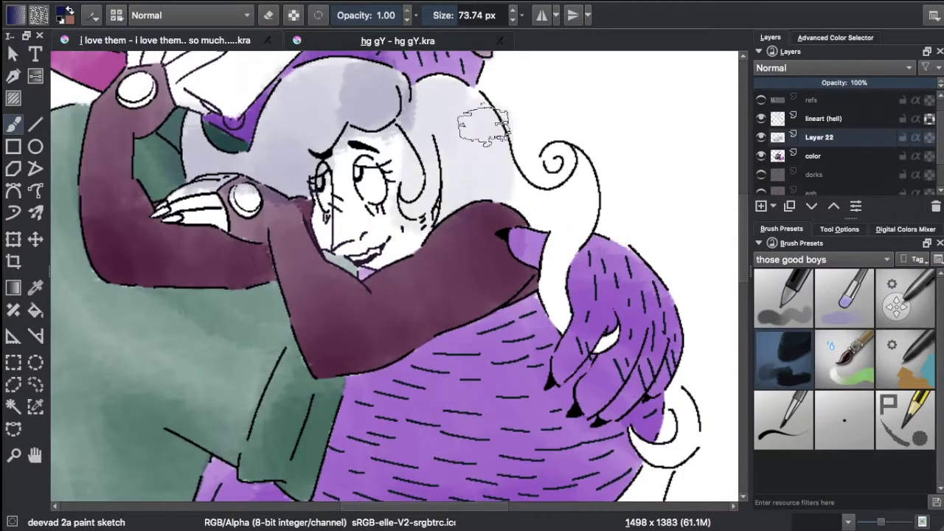
{"action": "left_click_drag", "start_coordinate": [310, 89], "coordinate": [501, 185]}
{"action": "mouse_move", "coordinate": [413, 96]}
{"action": "left_mouse_down"}
{"action": "mouse_move", "coordinate": [516, 222]}
{"action": "mouse_move", "coordinate": [467, 207]}
{"action": "mouse_move", "coordinate": [295, 111]}
{"action": "mouse_move", "coordinate": [369, 74]}
{"action": "mouse_move", "coordinate": [251, 148]}
{"action": "mouse_move", "coordinate": [214, 192]}
{"action": "mouse_move", "coordinate": [267, 180]}
{"action": "mouse_move", "coordinate": [489, 85]}
{"action": "mouse_move", "coordinate": [543, 249]}
{"action": "mouse_move", "coordinate": [485, 257]}
{"action": "left_mouse_up"}
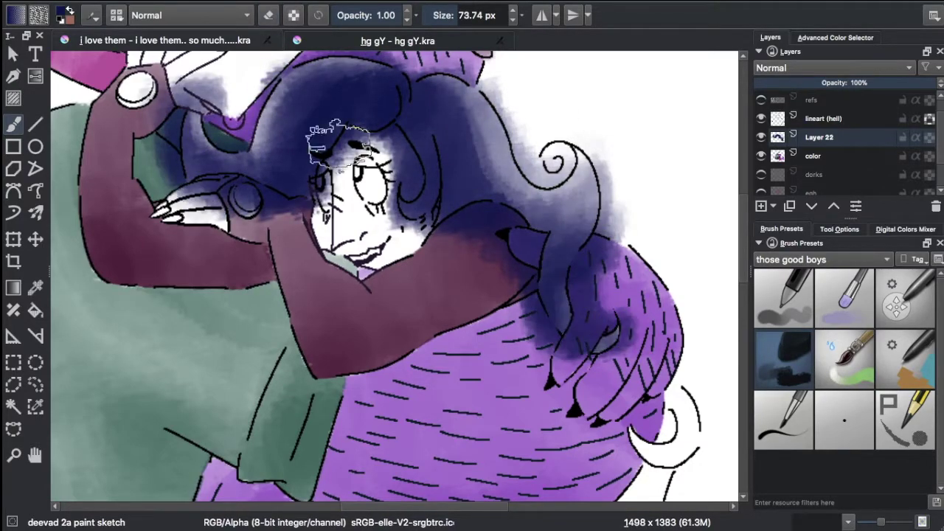
Step: Fill the lower lengths of her hair behind the skirt and below the wolf's hand with dark navy
{"action": "scroll", "coordinate": [648, 243], "scroll_direction": "down", "scroll_amount": 3}
{"action": "left_click_drag", "start_coordinate": [742, 233], "coordinate": [495, 89]}
{"action": "mouse_move", "coordinate": [443, 221]}
{"action": "left_mouse_down"}
{"action": "mouse_move", "coordinate": [391, 310]}
{"action": "mouse_move", "coordinate": [457, 354]}
{"action": "mouse_move", "coordinate": [414, 337]}
{"action": "mouse_move", "coordinate": [428, 236]}
{"action": "mouse_move", "coordinate": [472, 309]}
{"action": "mouse_move", "coordinate": [443, 358]}
{"action": "mouse_move", "coordinate": [424, 244]}
{"action": "left_mouse_up"}
{"action": "scroll", "coordinate": [424, 243], "scroll_direction": "up", "scroll_amount": 2}
{"action": "key", "text": "bracketleft"}
{"action": "key", "text": "bracketleft"}
{"action": "left_click_drag", "start_coordinate": [365, 222], "coordinate": [376, 318]}
{"action": "mouse_move", "coordinate": [394, 198]}
{"action": "left_mouse_down"}
{"action": "mouse_move", "coordinate": [288, 326]}
{"action": "mouse_move", "coordinate": [442, 294]}
{"action": "mouse_move", "coordinate": [413, 454]}
{"action": "left_mouse_up"}
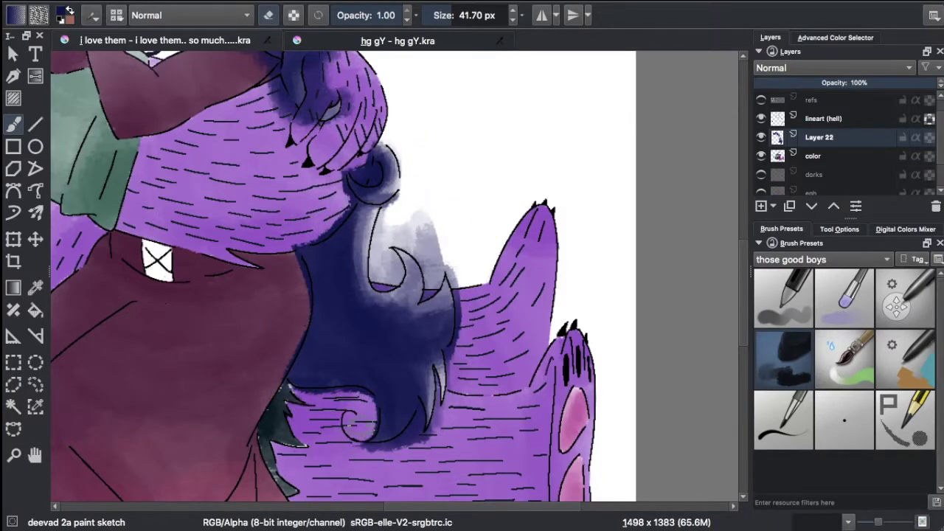
Step: Erase the navy spill around the top of the hair, the hands and the shoulder curl with an 8.19 px eraser
{"action": "scroll", "coordinate": [432, 252], "scroll_direction": "up", "scroll_amount": 5}
{"action": "scroll", "coordinate": [432, 253], "scroll_direction": "left", "scroll_amount": 4}
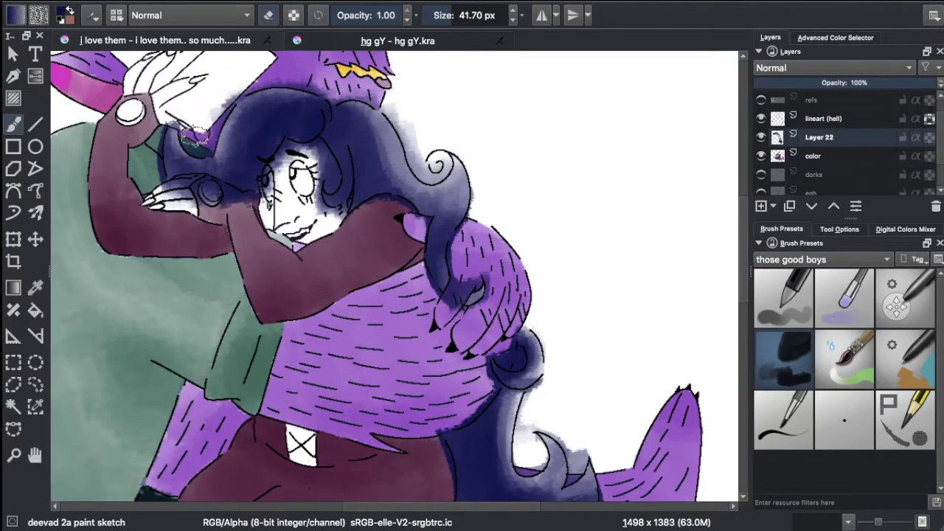
{"action": "key", "text": "bracketleft"}
{"action": "key", "text": "bracketleft"}
{"action": "scroll", "coordinate": [468, 207], "scroll_direction": "up", "scroll_amount": 2}
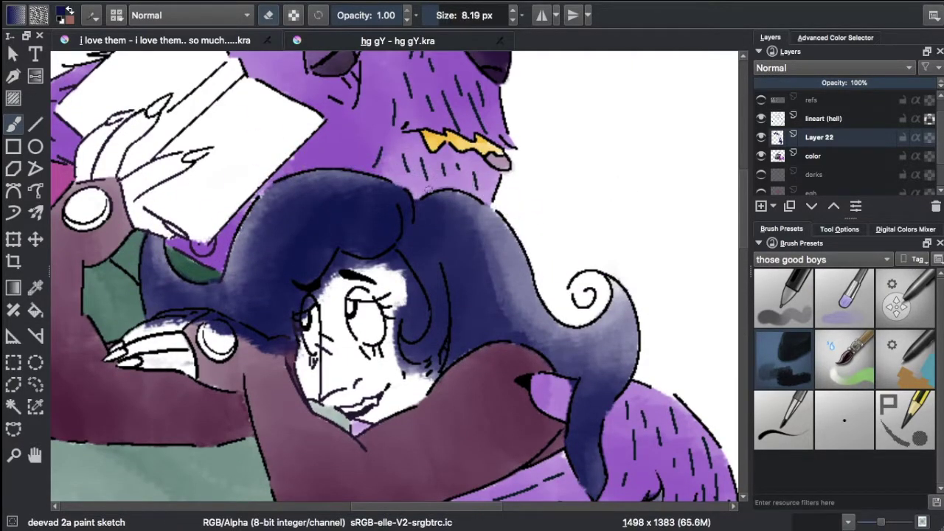
Step: Hide the color layer, lower Layer 22's opacity to 43%, and erase the spill around the lower curls at 6.38 px
{"action": "left_click", "coordinate": [761, 156]}
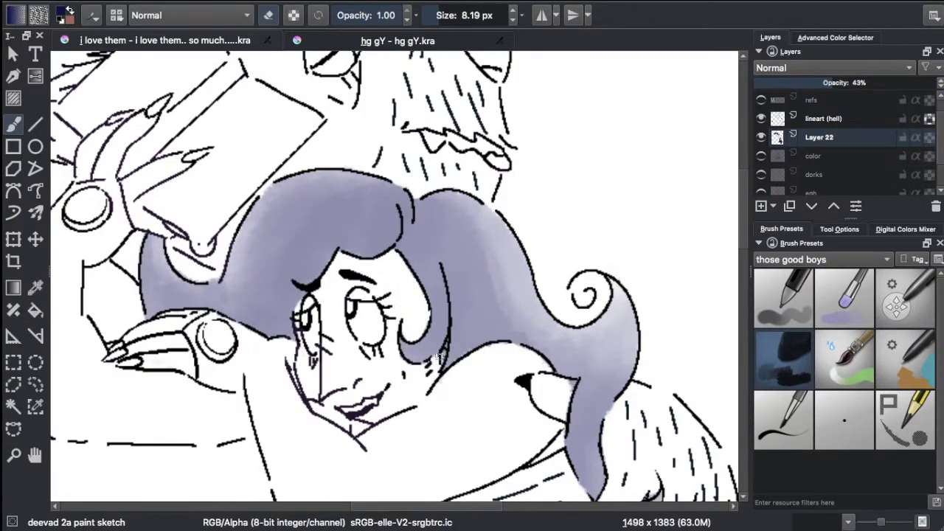
{"action": "key", "text": "bracketright"}
{"action": "key", "text": "bracketright"}
{"action": "key", "text": "bracketright"}
{"action": "key", "text": "bracketright"}
{"action": "scroll", "coordinate": [497, 368], "scroll_direction": "down", "scroll_amount": 5}
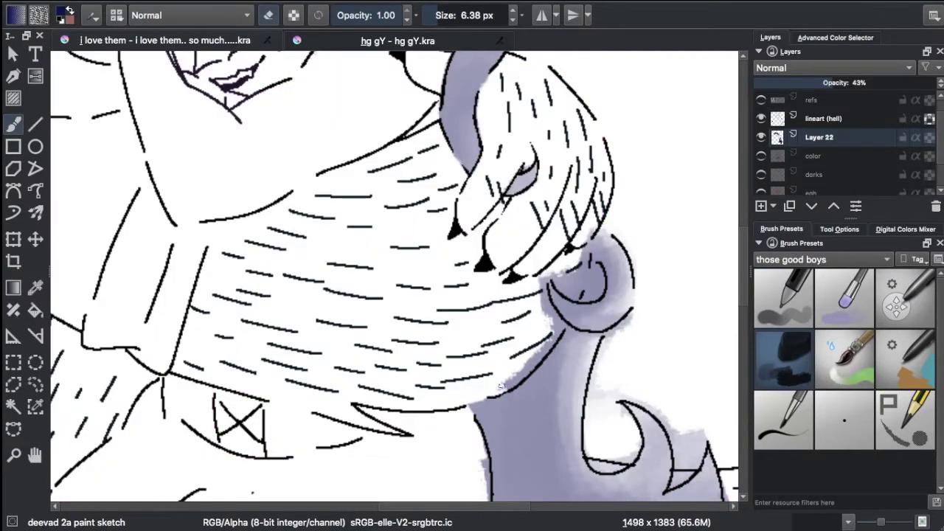
{"action": "scroll", "coordinate": [480, 292], "scroll_direction": "down", "scroll_amount": 3}
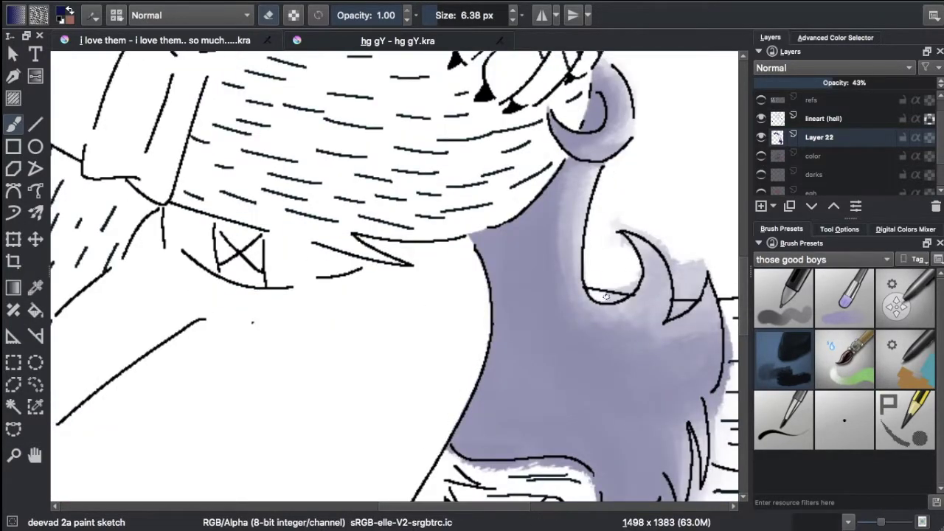
{"action": "scroll", "coordinate": [743, 309], "scroll_direction": "down", "scroll_amount": 3}
{"action": "scroll", "coordinate": [522, 323], "scroll_direction": "right", "scroll_amount": 3}
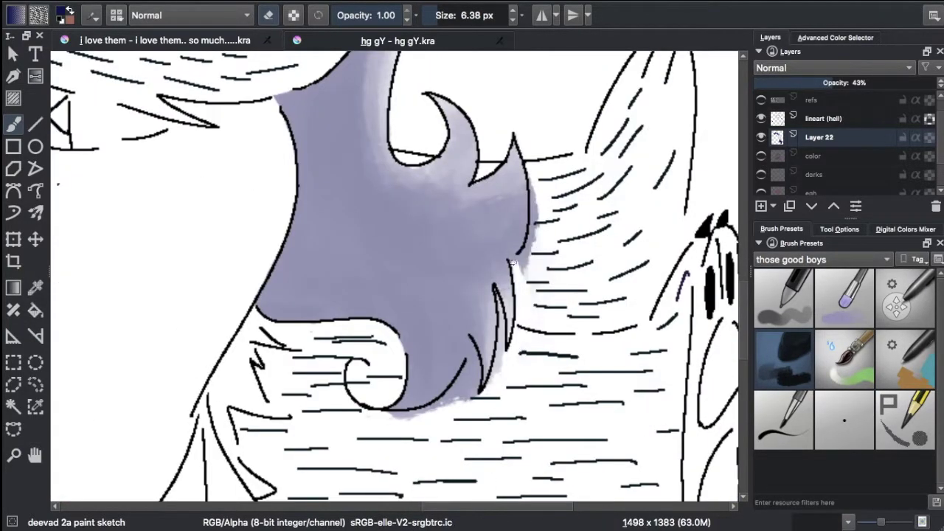
{"action": "left_click_drag", "start_coordinate": [498, 310], "coordinate": [475, 390]}
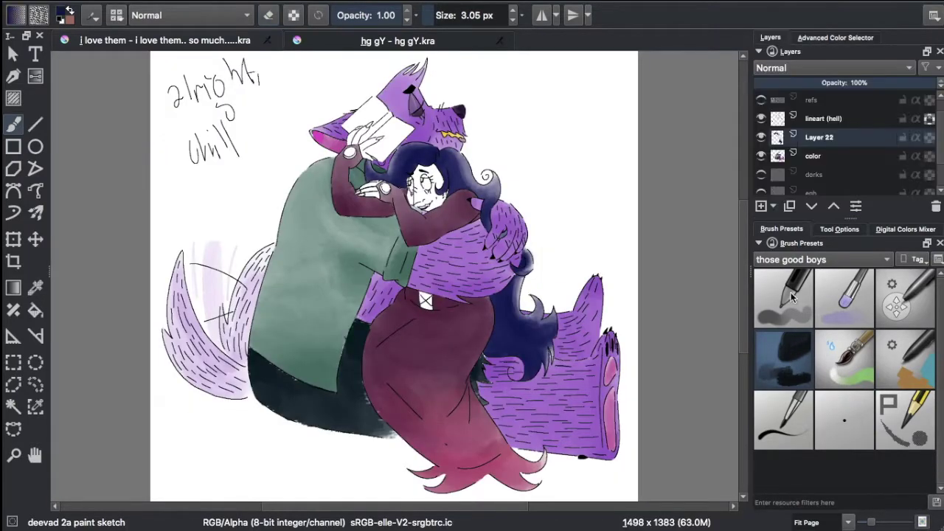
Step: Paint the woman's face and both hands dark brown on Layer 25 with the deevad 2a paint sketch brush at 65.56 and 36 px
{"action": "key", "text": "/"}
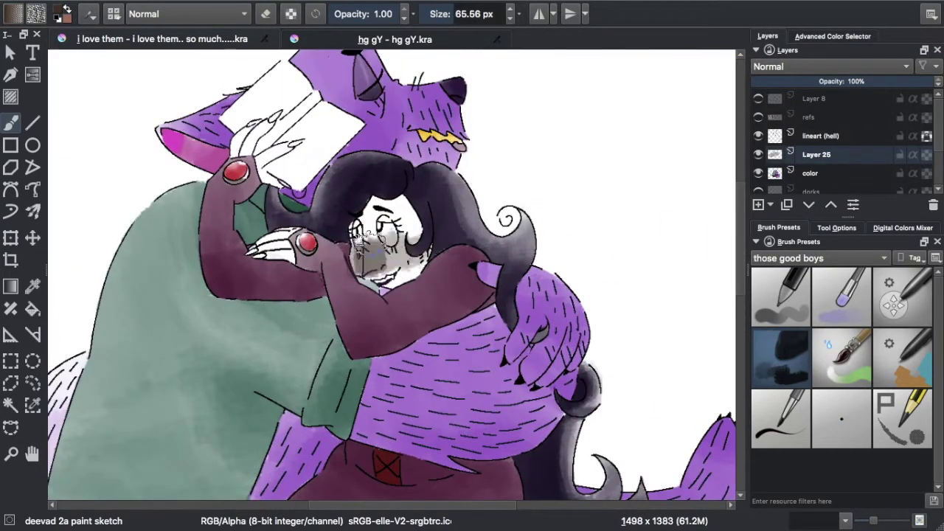
{"action": "mouse_move", "coordinate": [374, 238]}
{"action": "left_mouse_down"}
{"action": "mouse_move", "coordinate": [384, 255]}
{"action": "mouse_move", "coordinate": [394, 221]}
{"action": "left_mouse_up"}
{"action": "left_click_drag", "start_coordinate": [269, 233], "coordinate": [302, 266]}
{"action": "mouse_move", "coordinate": [225, 121]}
{"action": "left_mouse_down"}
{"action": "mouse_move", "coordinate": [292, 166]}
{"action": "mouse_move", "coordinate": [240, 162]}
{"action": "left_mouse_up"}
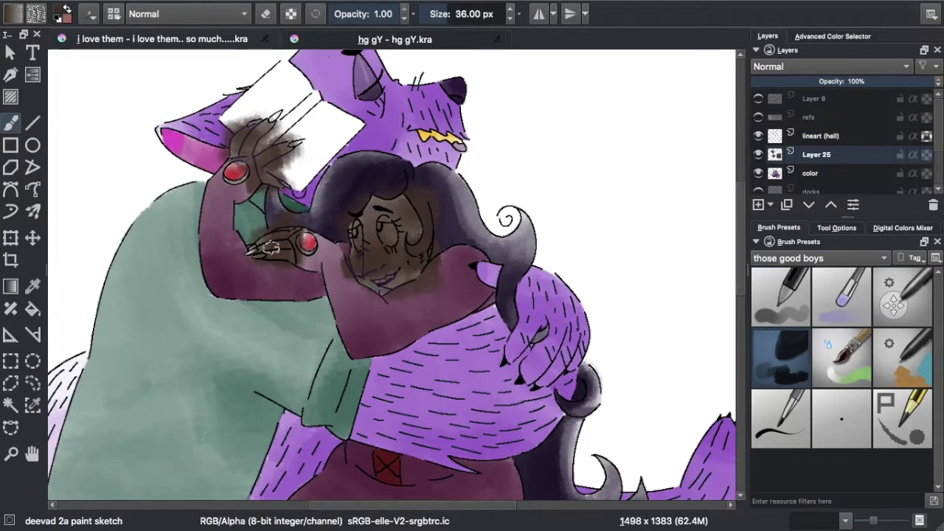
Step: Hide the color layer and erase the brown spill around the face and hair curl at 12.79 and 5 px
{"action": "left_click", "coordinate": [758, 173]}
{"action": "mouse_move", "coordinate": [332, 310]}
{"action": "left_mouse_down"}
{"action": "mouse_move", "coordinate": [269, 250]}
{"action": "mouse_move", "coordinate": [262, 168]}
{"action": "left_mouse_up"}
{"action": "scroll", "coordinate": [430, 247], "scroll_direction": "up", "scroll_amount": 5}
{"action": "scroll", "coordinate": [438, 450], "scroll_direction": "down", "scroll_amount": 5}
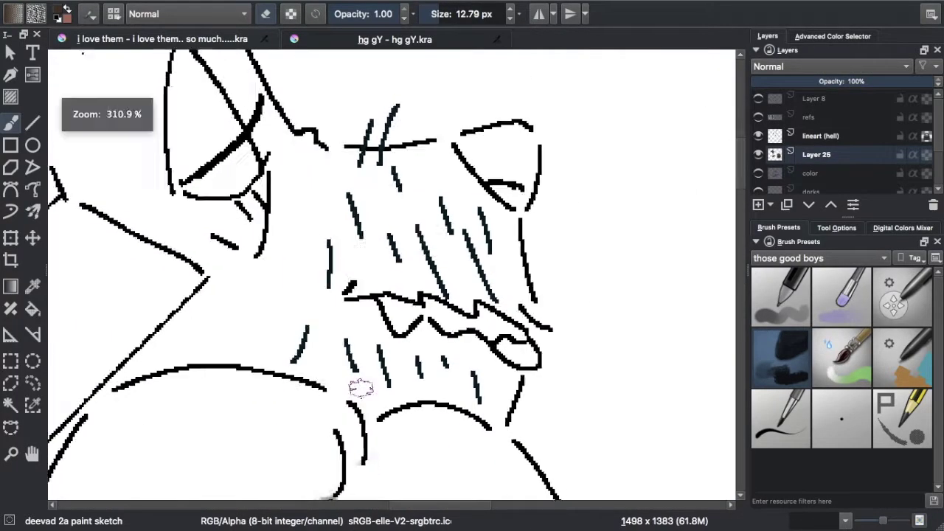
{"action": "scroll", "coordinate": [359, 385], "scroll_direction": "up", "scroll_amount": 3}
{"action": "mouse_move", "coordinate": [278, 144]}
{"action": "left_mouse_down"}
{"action": "mouse_move", "coordinate": [461, 250]}
{"action": "mouse_move", "coordinate": [410, 373]}
{"action": "left_mouse_up"}
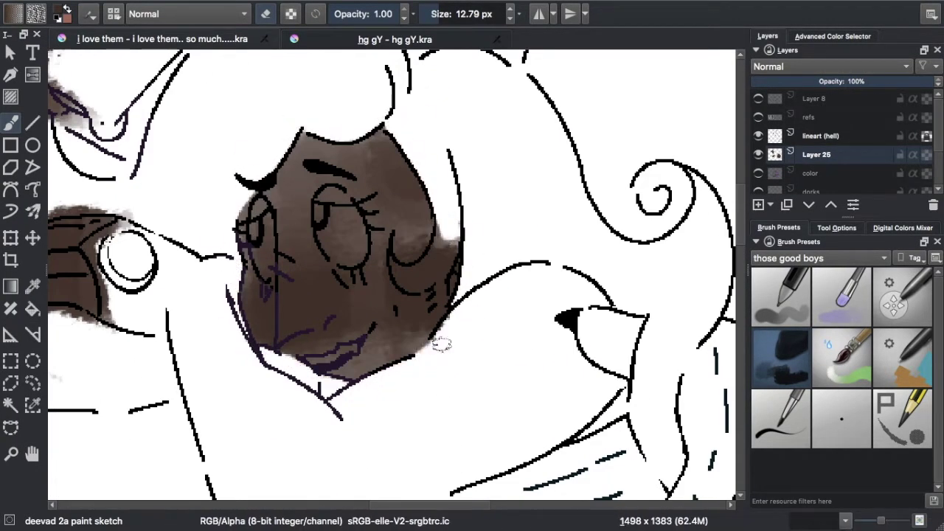
{"action": "left_click_drag", "start_coordinate": [456, 213], "coordinate": [440, 272]}
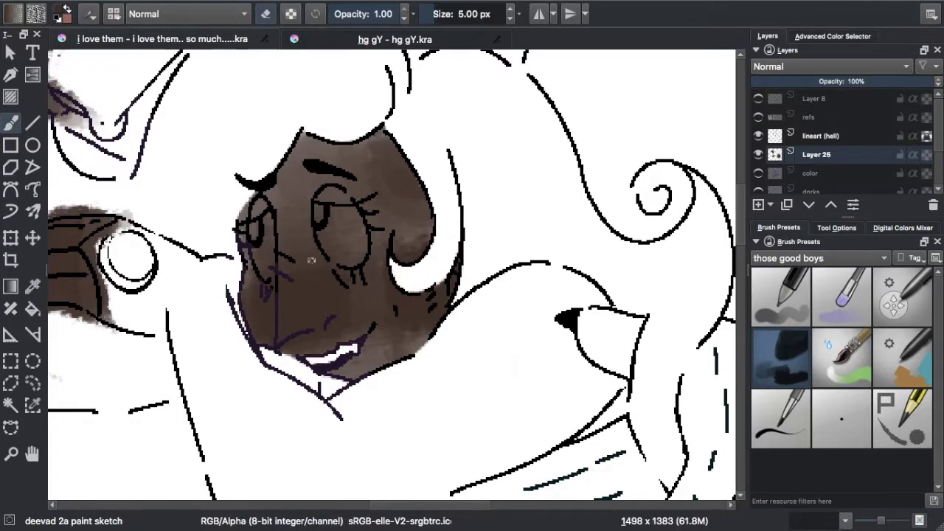
Step: Choose a muted red, paint both of the woman's upper eyelids at 5 px, and keep the eyes clear of brown
{"action": "left_click", "coordinate": [833, 36]}
{"action": "left_click", "coordinate": [848, 126]}
{"action": "left_click", "coordinate": [767, 36]}
{"action": "left_click_drag", "start_coordinate": [315, 193], "coordinate": [347, 198]}
{"action": "left_click_drag", "start_coordinate": [251, 210], "coordinate": [267, 201]}
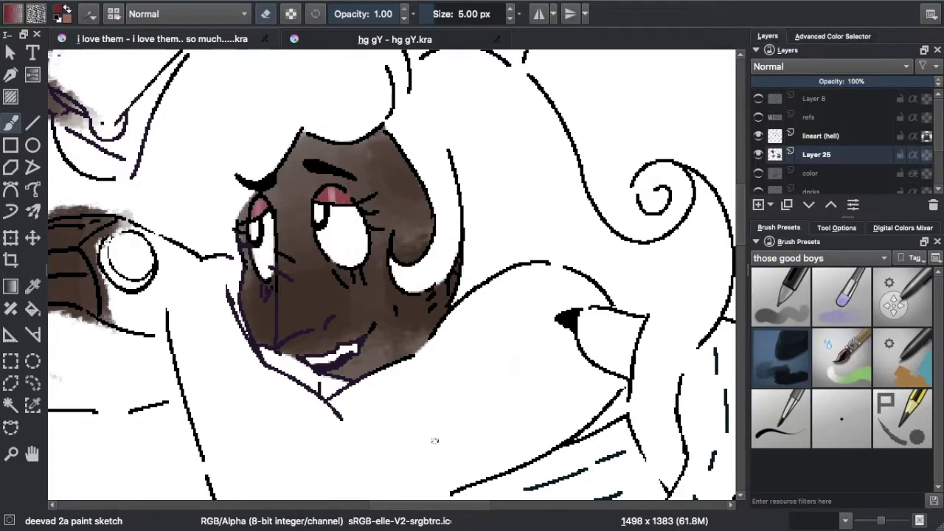
Step: Erase the brown spill around both hands' fingers and nails at 9.21 px and activate the lineart (hell) layer
{"action": "scroll", "coordinate": [435, 440], "scroll_direction": "left", "scroll_amount": 5}
{"action": "left_click_drag", "start_coordinate": [280, 306], "coordinate": [391, 320]}
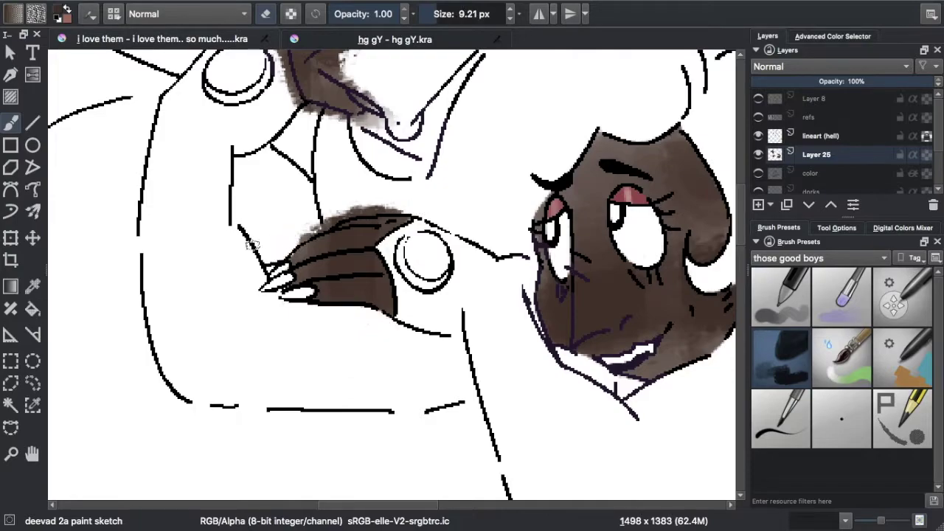
{"action": "scroll", "coordinate": [357, 208], "scroll_direction": "up", "scroll_amount": 4}
{"action": "mouse_move", "coordinate": [244, 207]}
{"action": "left_mouse_down"}
{"action": "mouse_move", "coordinate": [302, 255]}
{"action": "mouse_move", "coordinate": [342, 223]}
{"action": "left_mouse_up"}
{"action": "left_click_drag", "start_coordinate": [309, 251], "coordinate": [379, 231]}
{"action": "left_click_drag", "start_coordinate": [325, 265], "coordinate": [375, 302]}
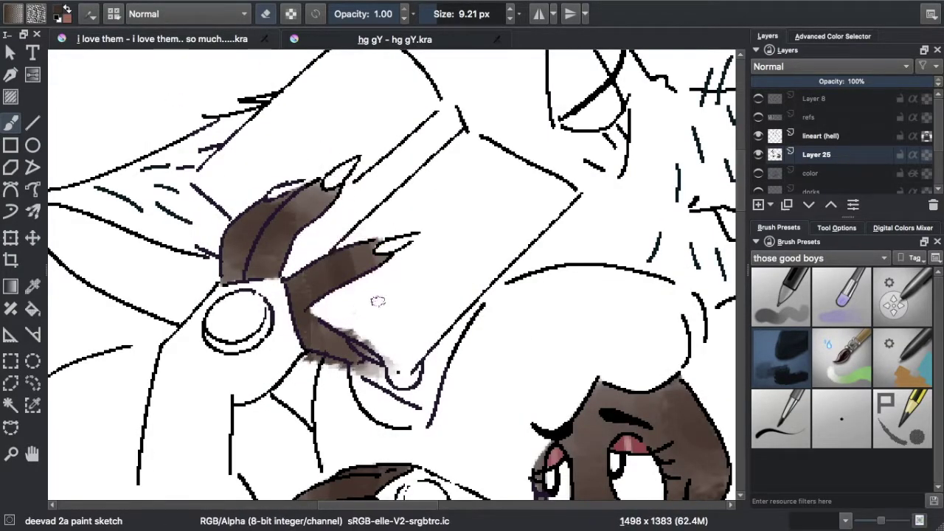
{"action": "left_click_drag", "start_coordinate": [332, 324], "coordinate": [368, 369]}
{"action": "key", "text": "ctrl+shift+0"}
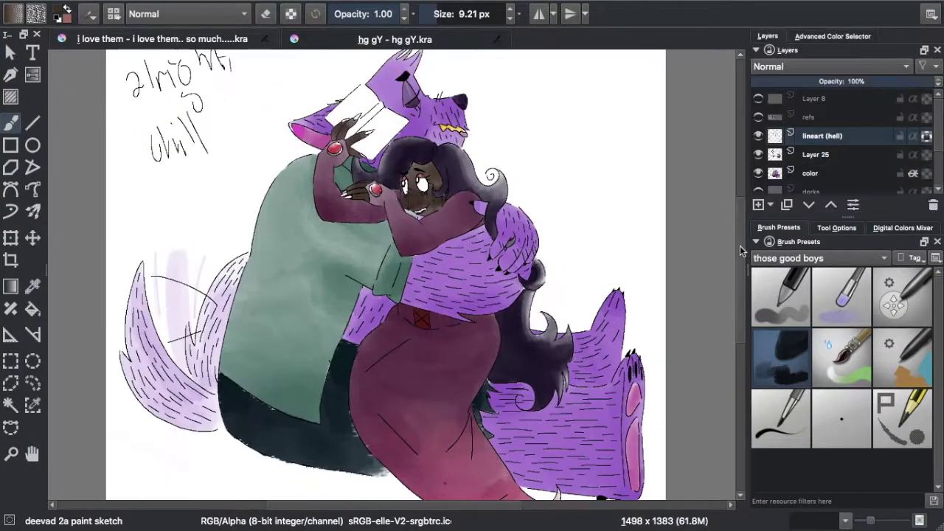
{"action": "left_click", "coordinate": [818, 135]}
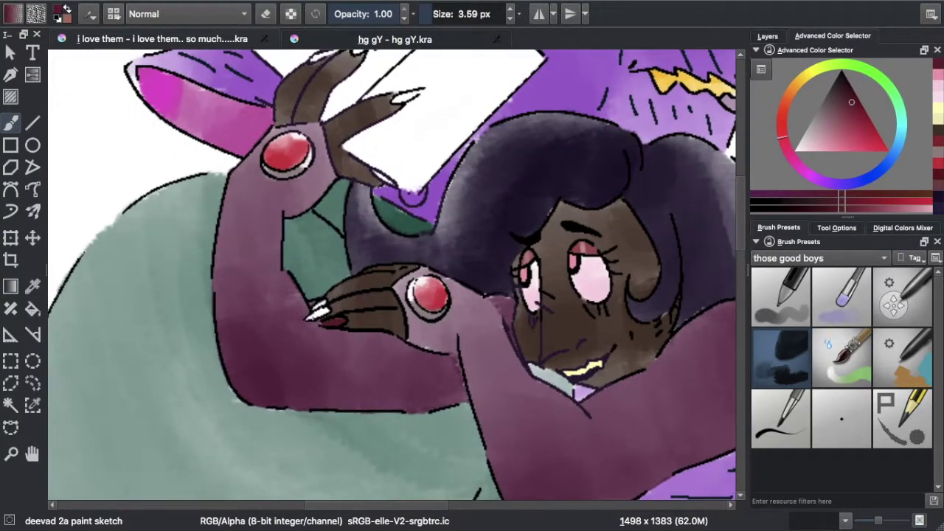
Step: Erase the grey-blue book paint from around the book's edges and off the raised hand, finishing with a 3.05 px eraser
{"action": "scroll", "coordinate": [393, 183], "scroll_direction": "up", "scroll_amount": 3}
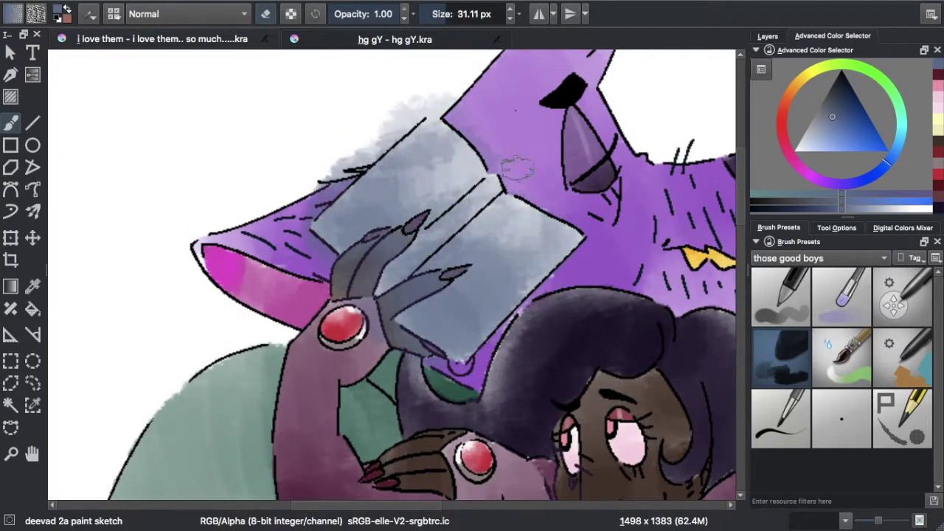
{"action": "key", "text": "ctrl+z"}
{"action": "key", "text": "ctrl+z"}
{"action": "key", "text": "ctrl+z"}
{"action": "left_click_drag", "start_coordinate": [413, 347], "coordinate": [428, 357]}
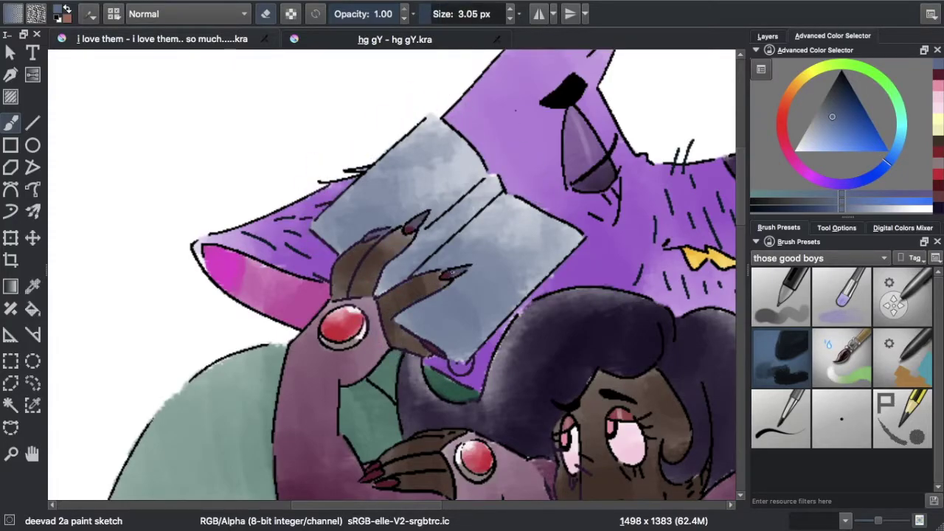
Step: Switch to the lineart (hell) layer and the 2 px pixel1 brush for lettering the open book's right page
{"action": "key", "text": "2"}
{"action": "left_click", "coordinate": [767, 35]}
{"action": "key", "text": "slash"}
{"action": "scroll", "coordinate": [387, 188], "scroll_direction": "up", "scroll_amount": 5}
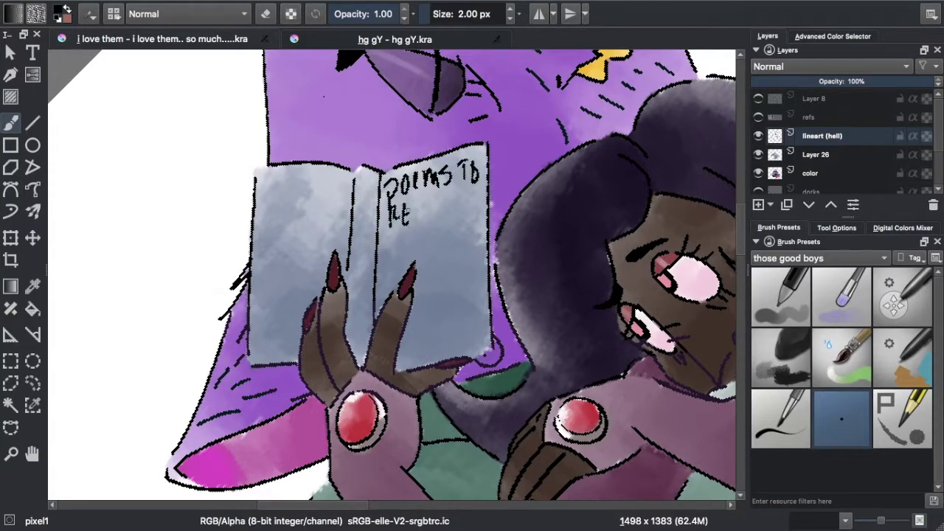
Step: Undo the trial "POEMS TO" lettering on the book's right page
{"action": "key", "text": "ctrl+shift+z"}
{"action": "key", "text": "ctrl+z"}
{"action": "key", "text": "ctrl+z"}
{"action": "key", "text": "ctrl+z"}
{"action": "key", "text": "ctrl+z"}
{"action": "key", "text": "ctrl+z"}
{"action": "key", "text": "ctrl+z"}
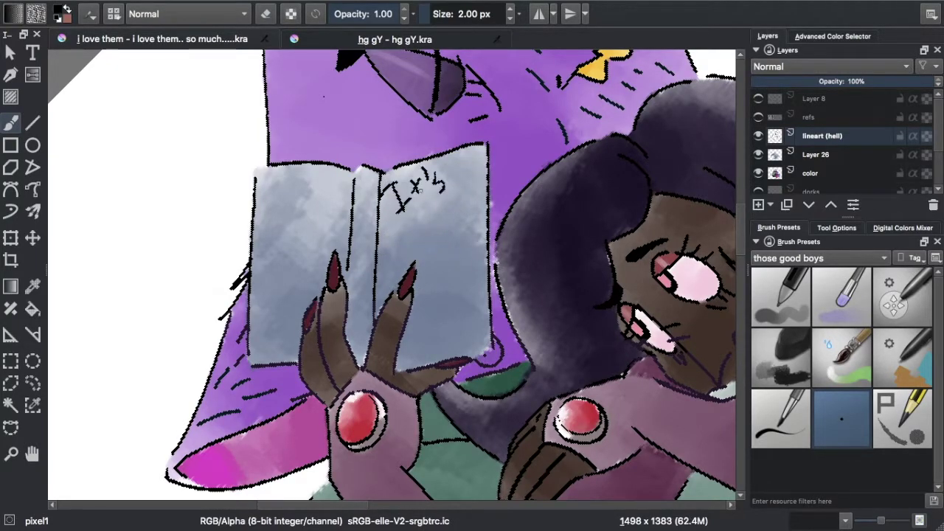
Step: Letter "How I love you so..." on the book's right page and sketch a small box and text squiggles on the left page at 1 px
{"action": "key", "text": "bracketleft"}
{"action": "scroll", "coordinate": [479, 234], "scroll_direction": "up", "scroll_amount": 1}
{"action": "scroll", "coordinate": [479, 233], "scroll_direction": "up", "scroll_amount": 1}
{"action": "left_click_drag", "start_coordinate": [329, 144], "coordinate": [398, 194]}
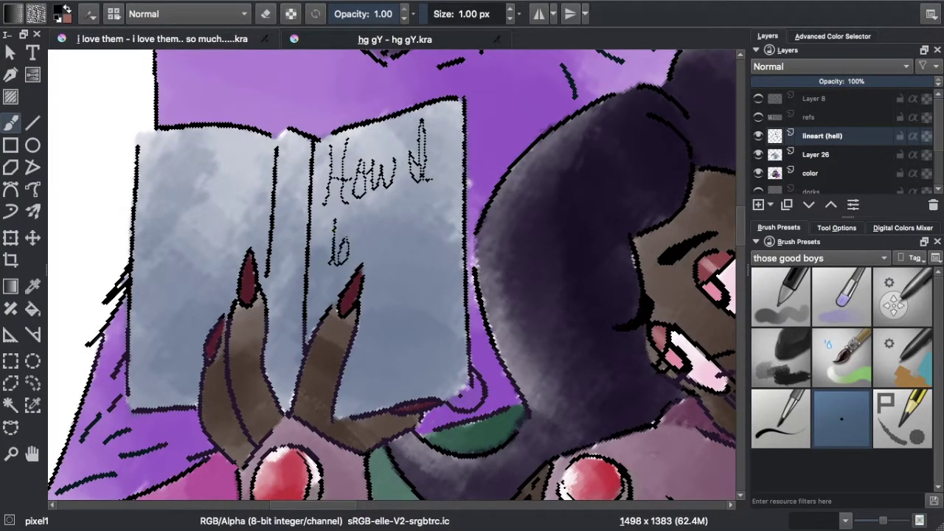
{"action": "left_click_drag", "start_coordinate": [372, 280], "coordinate": [405, 286]}
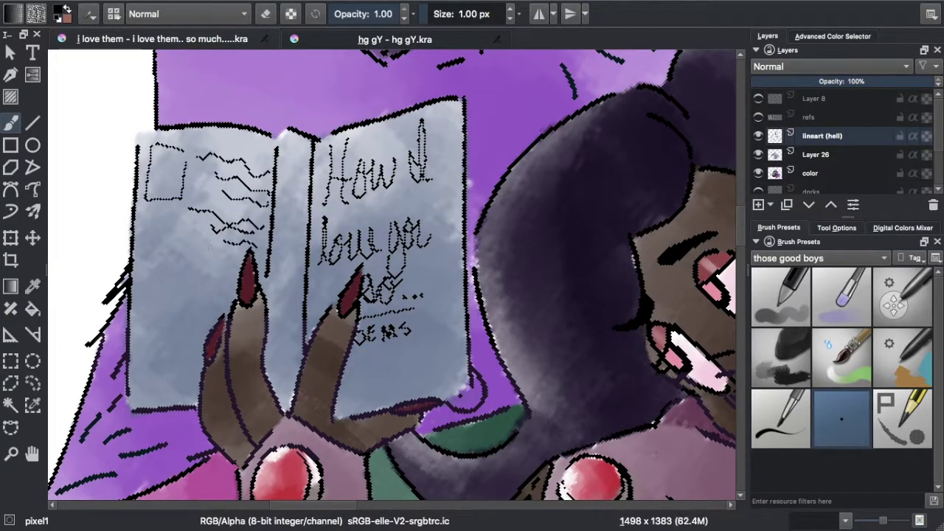
{"action": "left_click_drag", "start_coordinate": [168, 368], "coordinate": [201, 398]}
{"action": "scroll", "coordinate": [220, 290], "scroll_direction": "down", "scroll_amount": 2}
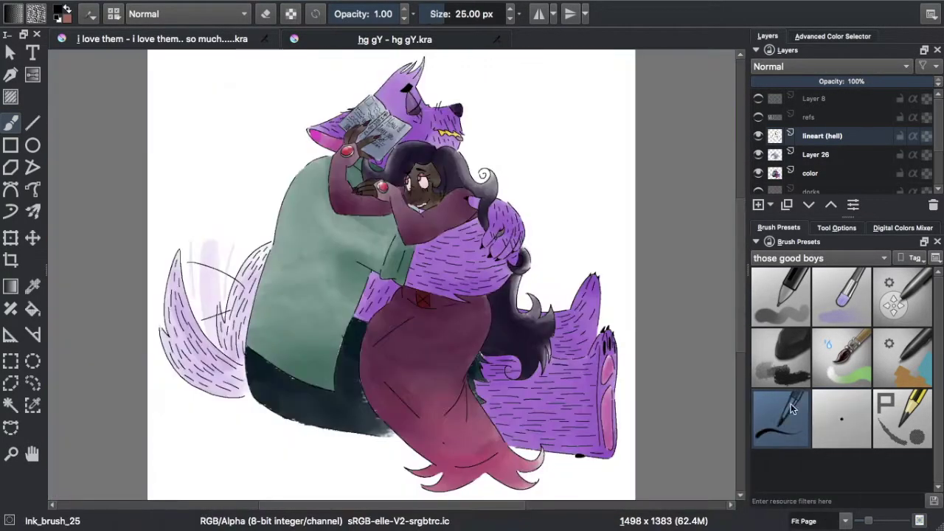
Step: Recolour the wolf's outlines on the lineart (hell) layer dark purple and violet with the fixmap brush at 78.08 px
{"action": "left_click", "coordinate": [782, 357]}
{"action": "left_click", "coordinate": [832, 36]}
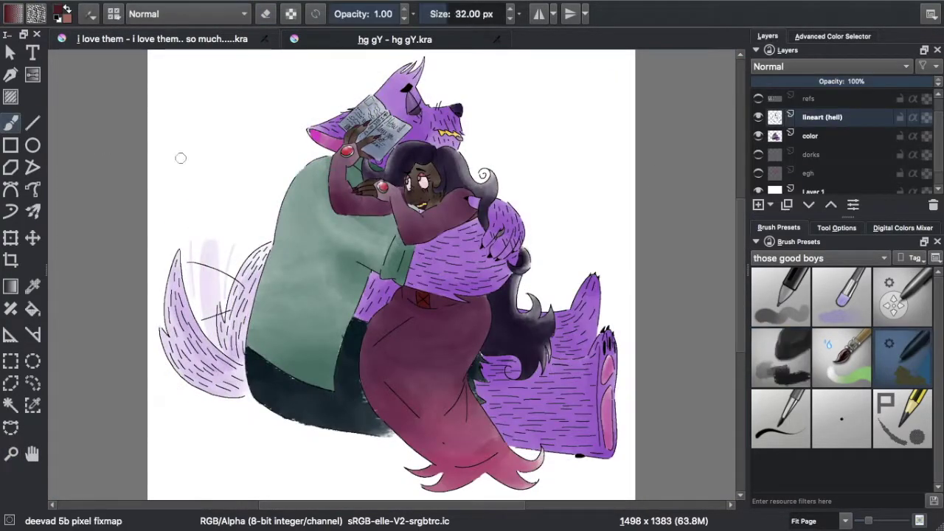
{"action": "left_click", "coordinate": [832, 36]}
{"action": "left_click", "coordinate": [839, 182]}
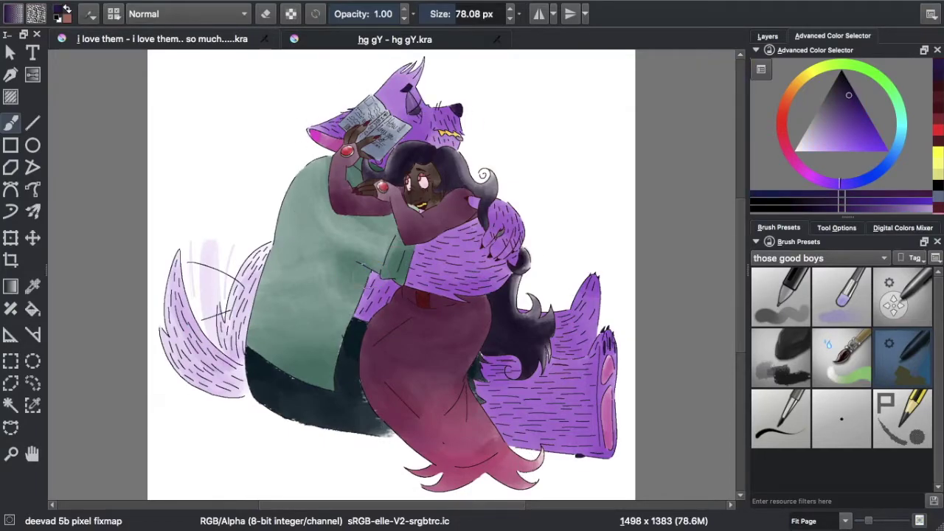
{"action": "left_click", "coordinate": [848, 123]}
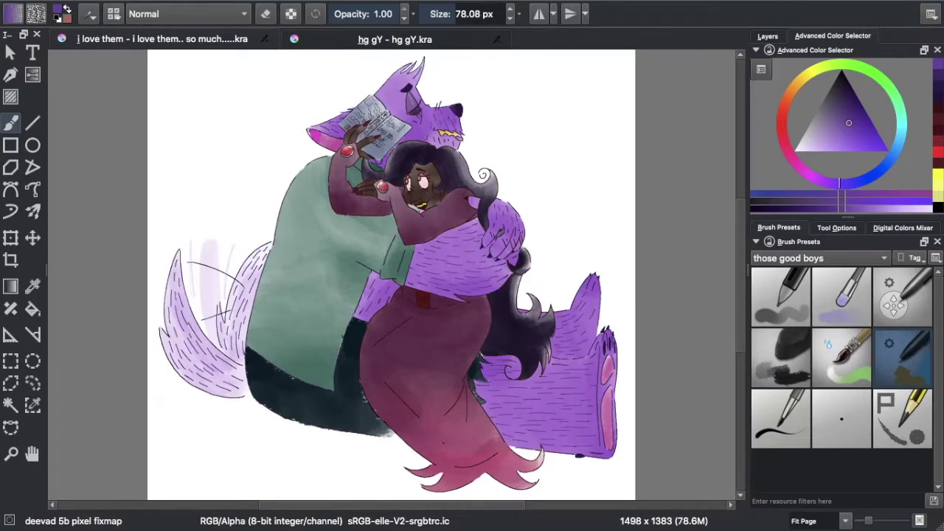
Step: Shade under the wolf's eye on a Multiply layer at 53% opacity, cleaning up with a 9.21 px eraser
{"action": "left_click", "coordinate": [767, 35]}
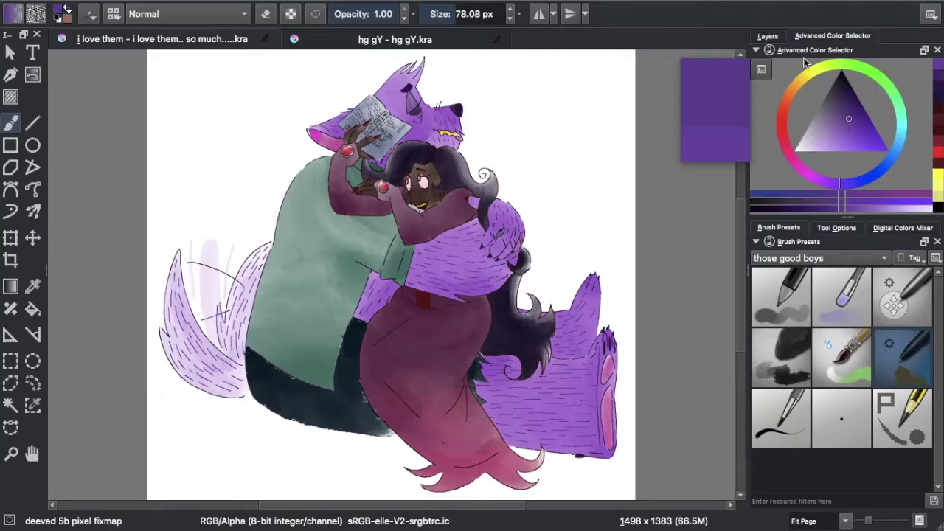
{"action": "key", "text": "/"}
{"action": "scroll", "coordinate": [407, 158], "scroll_direction": "up", "scroll_amount": 5}
{"action": "scroll", "coordinate": [407, 158], "scroll_direction": "up", "scroll_amount": 2}
{"action": "left_click", "coordinate": [435, 19]}
{"action": "left_click_drag", "start_coordinate": [516, 369], "coordinate": [176, 193]}
{"action": "key", "text": "bracketright"}
{"action": "key", "text": "bracketright"}
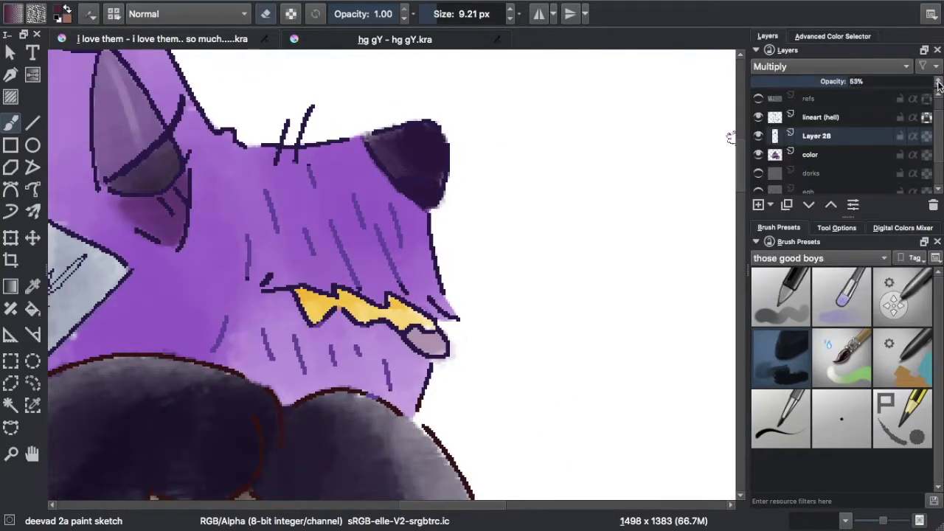
Step: Add a new layer filled with solid pink and set its blending mode to Overlay
{"action": "key", "text": "shift+Delete"}
{"action": "key", "text": "2"}
{"action": "left_click", "coordinate": [758, 205]}
{"action": "key", "text": "shift+BackSpace"}
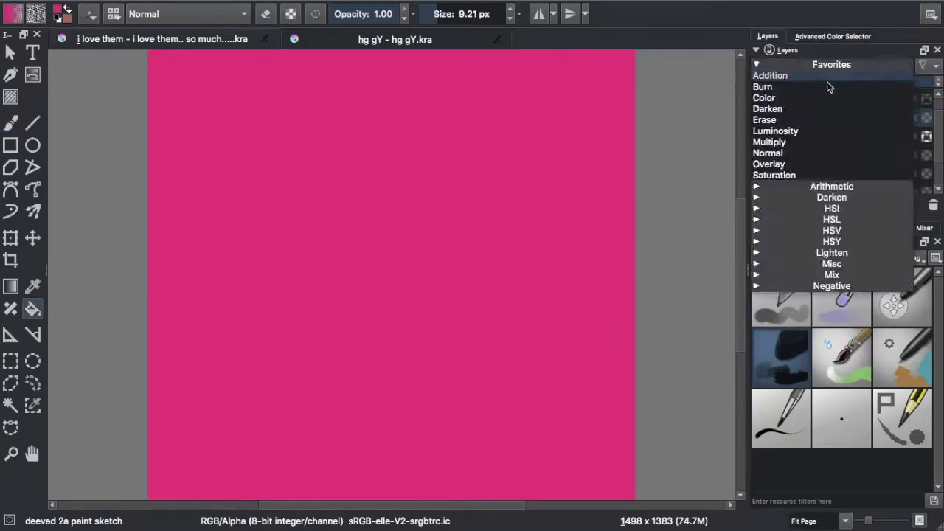
{"action": "key", "text": "alt+shift+o"}
{"action": "key", "text": "f"}
Step: Recolour one copy of the line art yellow and another blue, and offset them slightly from the original with the Move tool
{"action": "left_click", "coordinate": [833, 36]}
{"action": "left_click", "coordinate": [902, 358]}
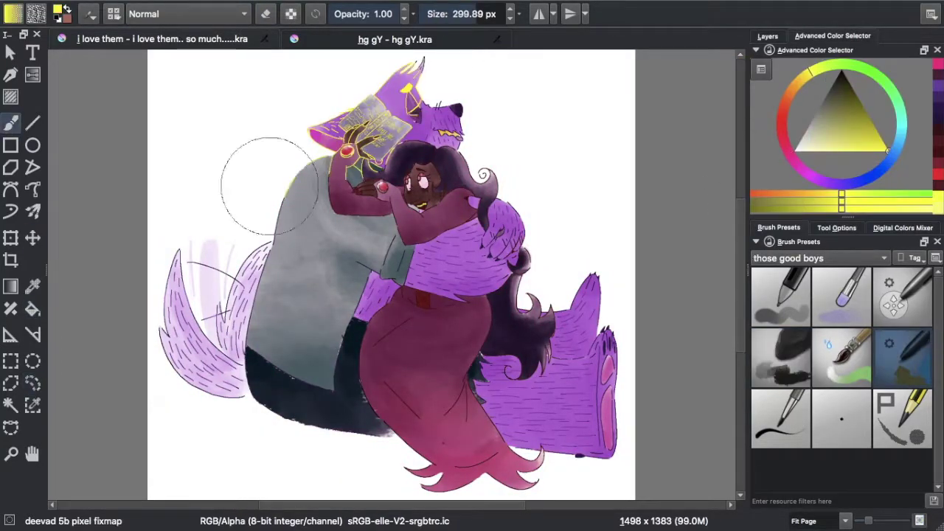
{"action": "left_click", "coordinate": [767, 36]}
{"action": "left_click", "coordinate": [835, 135]}
{"action": "key", "text": "t"}
{"action": "scroll", "coordinate": [399, 243], "scroll_direction": "up", "scroll_amount": 2}
{"action": "scroll", "coordinate": [399, 243], "scroll_direction": "down", "scroll_amount": 2}
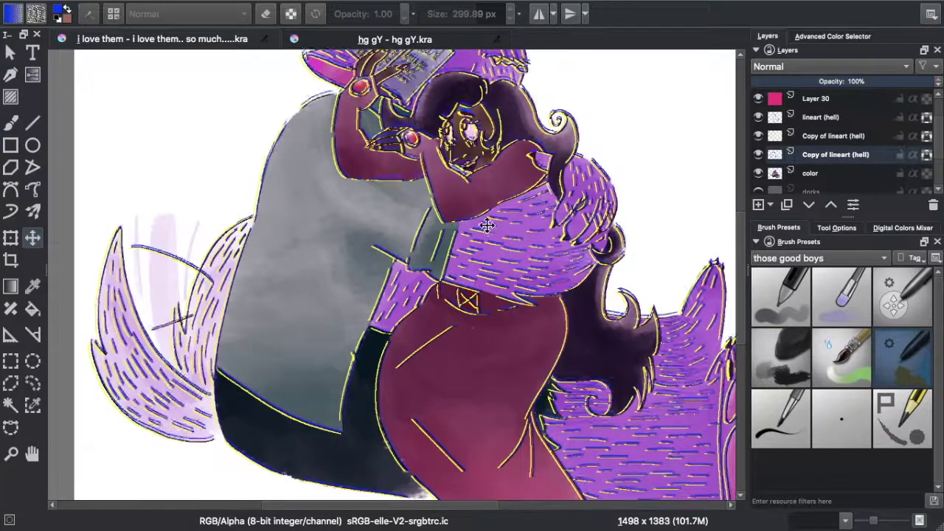
{"action": "key", "text": "2"}
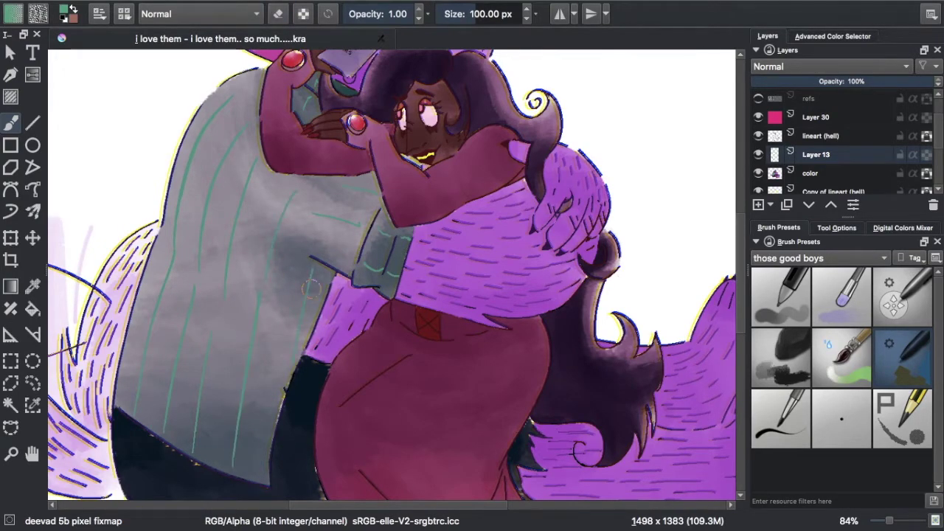
Step: Set the shirt stripe layer to Multiply and thicken the stripes nearest the woman with the pixel1 brush at 10 px
{"action": "key", "text": "alt+shift+m"}
{"action": "key", "text": "slash"}
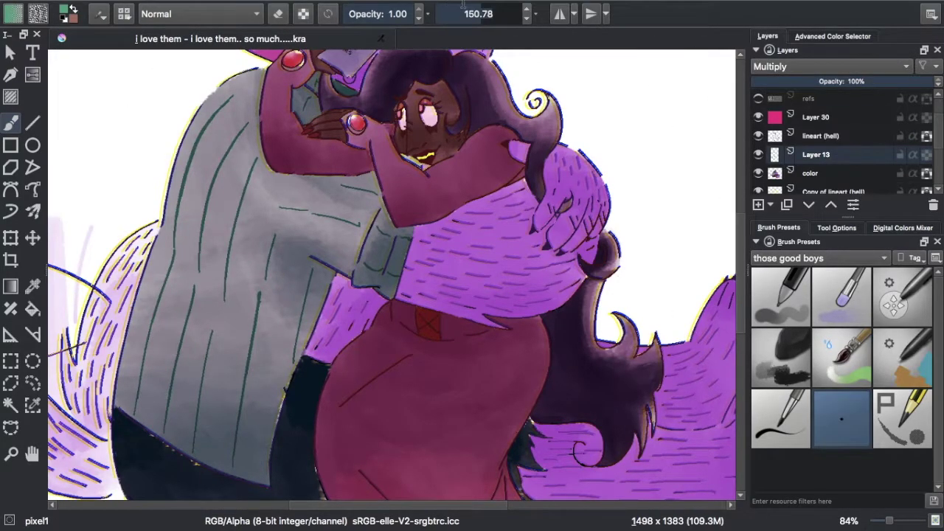
{"action": "scroll", "coordinate": [300, 174], "scroll_direction": "up", "scroll_amount": 3}
{"action": "scroll", "coordinate": [741, 296], "scroll_direction": "left", "scroll_amount": 5}
{"action": "scroll", "coordinate": [741, 296], "scroll_direction": "down", "scroll_amount": 2}
{"action": "left_click_drag", "start_coordinate": [567, 173], "coordinate": [530, 357]}
{"action": "scroll", "coordinate": [739, 297], "scroll_direction": "down", "scroll_amount": 2}
{"action": "left_click_drag", "start_coordinate": [483, 220], "coordinate": [432, 475]}
{"action": "left_click_drag", "start_coordinate": [512, 72], "coordinate": [444, 480]}
{"action": "scroll", "coordinate": [738, 298], "scroll_direction": "up", "scroll_amount": 4}
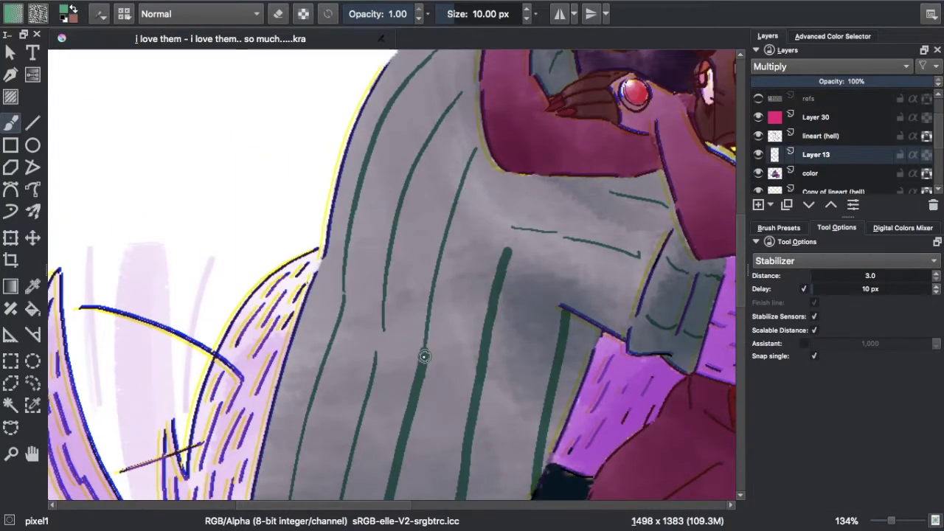
{"action": "left_click_drag", "start_coordinate": [472, 156], "coordinate": [485, 141]}
{"action": "scroll", "coordinate": [471, 182], "scroll_direction": "up", "scroll_amount": 1}
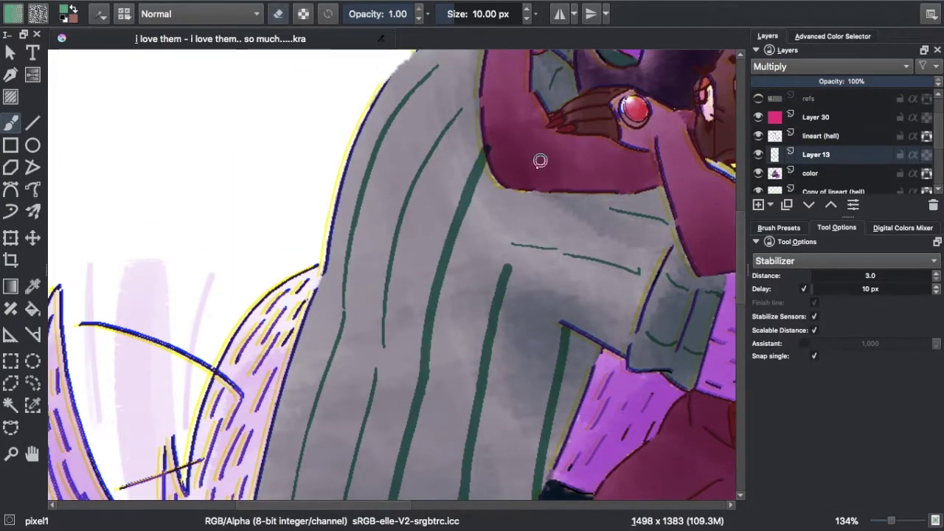
Step: Thicken the remaining vertical stripes along the back of the wolf's shirt at 10 px, erasing the overlap onto the trousers
{"action": "key", "text": "4"}
{"action": "key", "text": "5"}
{"action": "left_click_drag", "start_coordinate": [404, 406], "coordinate": [389, 225]}
{"action": "left_click_drag", "start_coordinate": [406, 359], "coordinate": [420, 92]}
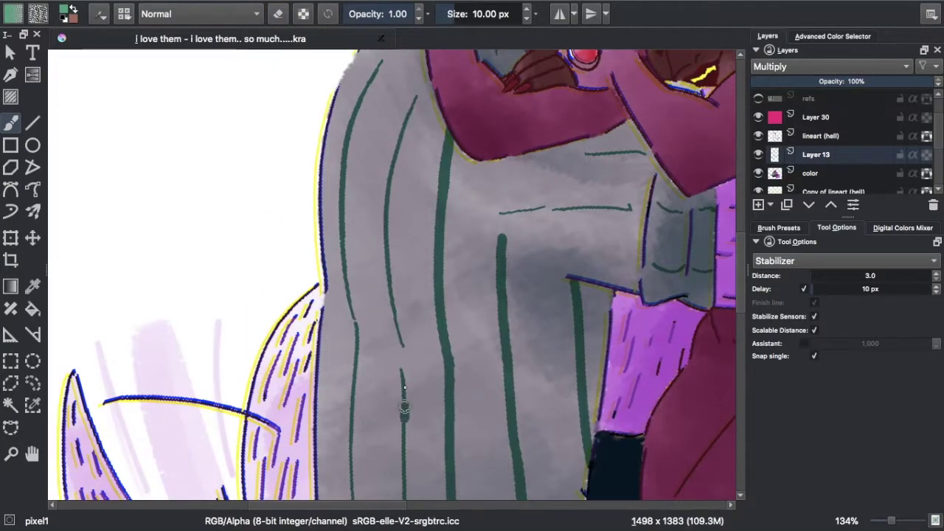
{"action": "scroll", "coordinate": [405, 208], "scroll_direction": "down", "scroll_amount": 5}
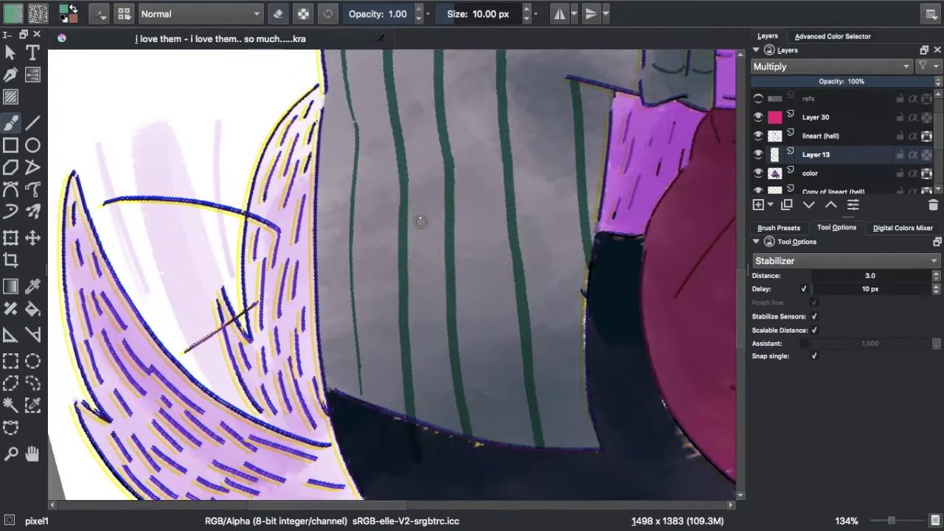
{"action": "scroll", "coordinate": [522, 277], "scroll_direction": "up", "scroll_amount": 7}
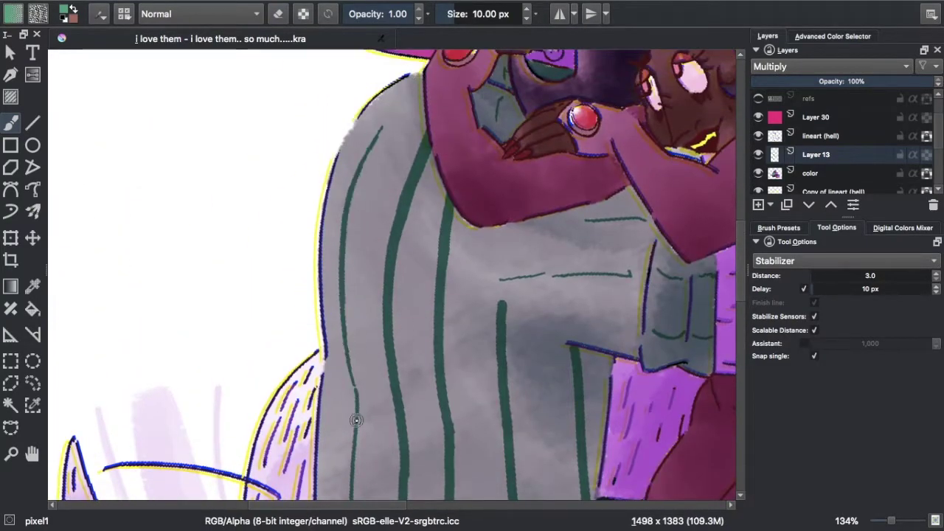
{"action": "scroll", "coordinate": [351, 219], "scroll_direction": "down", "scroll_amount": 7}
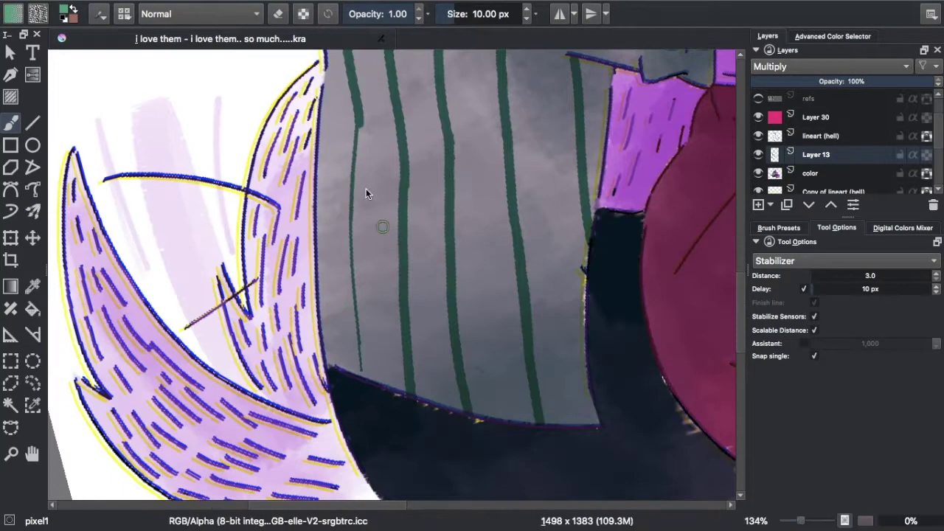
{"action": "left_click_drag", "start_coordinate": [350, 210], "coordinate": [358, 374]}
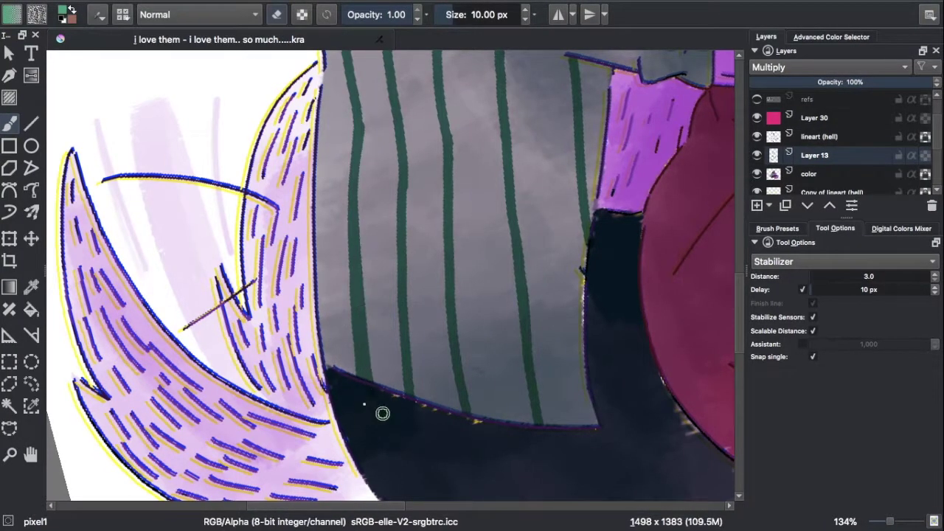
Step: Thicken the stripes on the wolf's shirt sleeve with the 10 px brush
{"action": "key", "text": "5"}
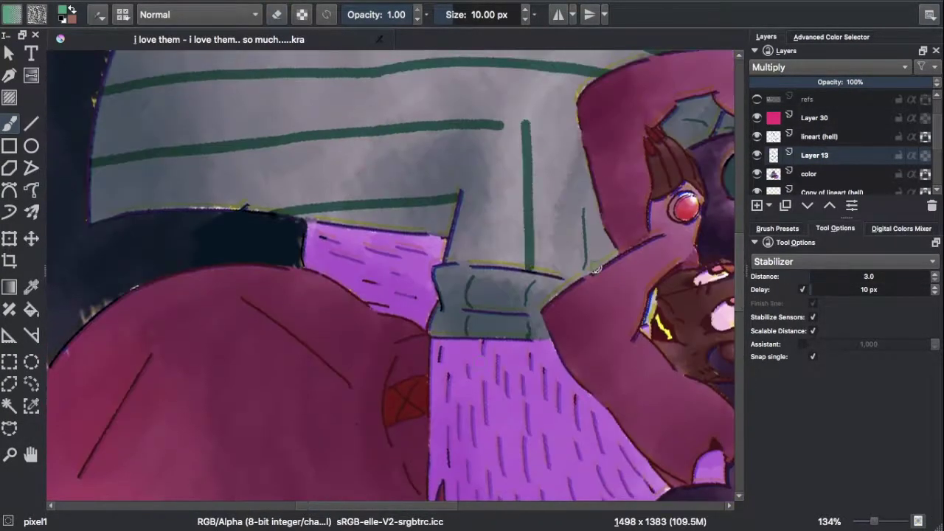
{"action": "key", "text": "5"}
{"action": "key", "text": "2"}
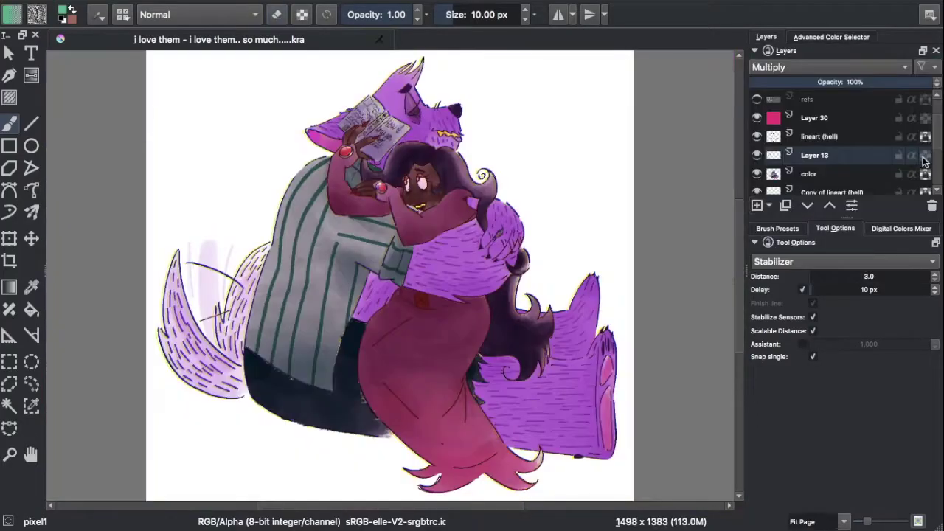